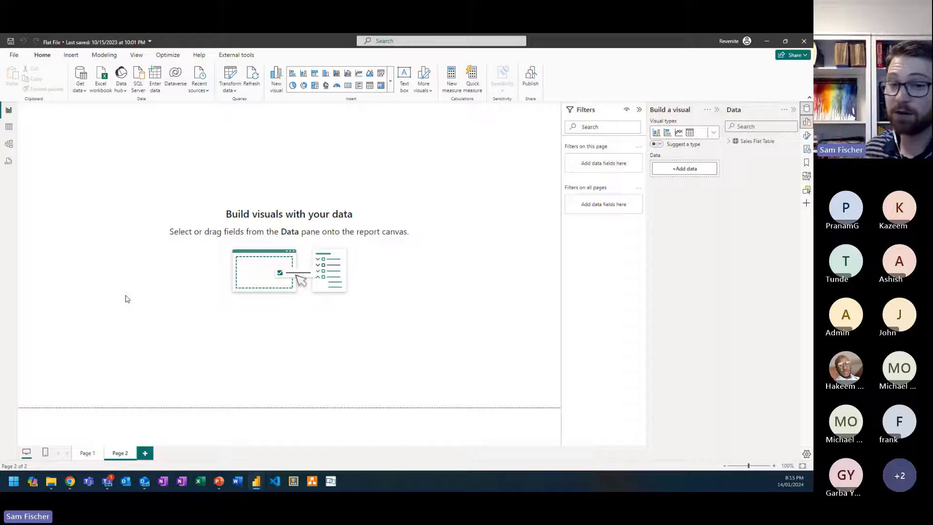
Step: Examine Sales Flat Table in the model and table views, including the distinct values in its ChannelName column
click(8, 149)
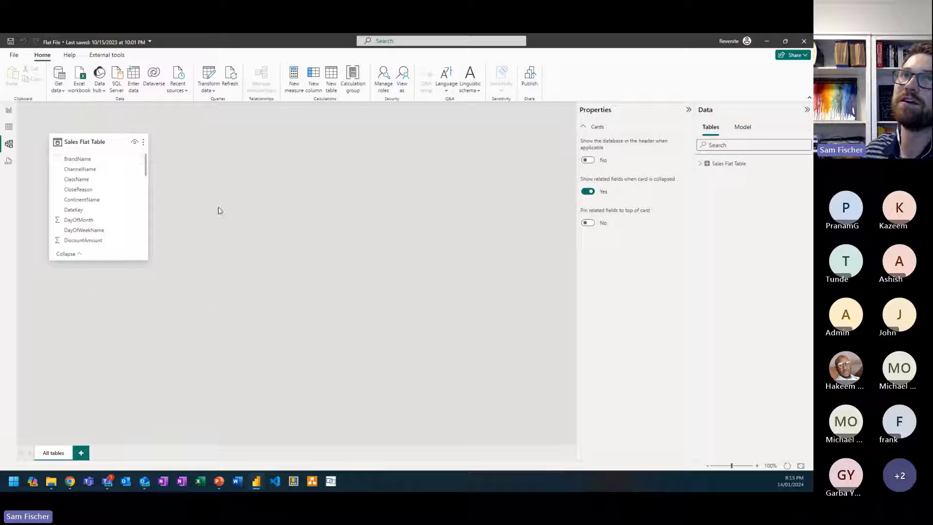
click(9, 128)
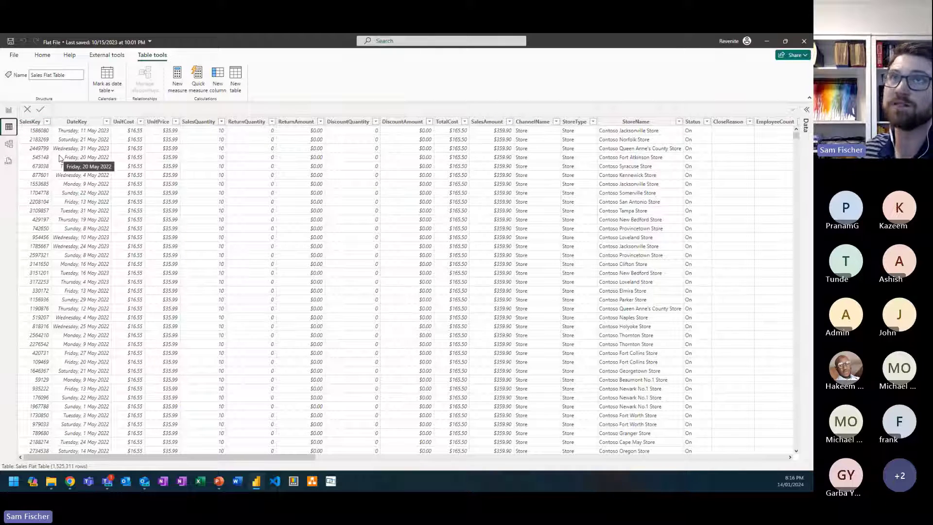
click(75, 122)
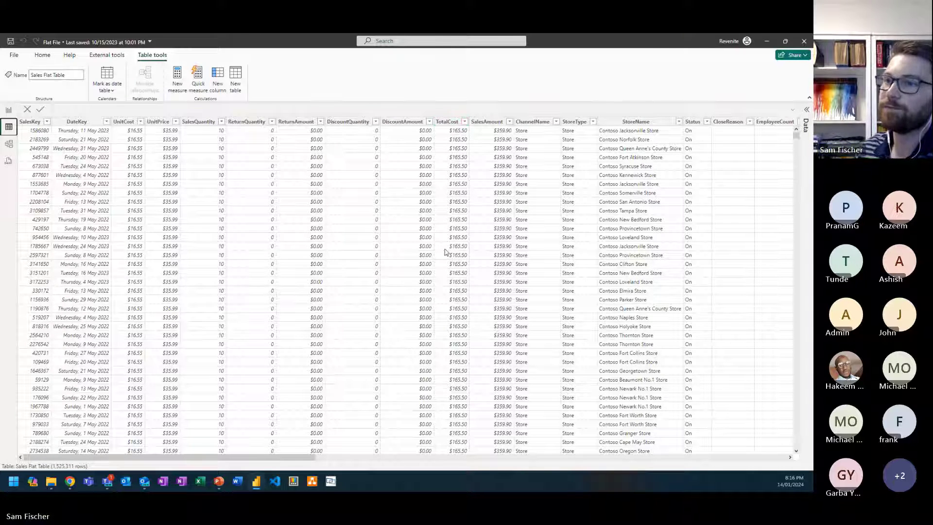
drag(286, 460, 437, 451)
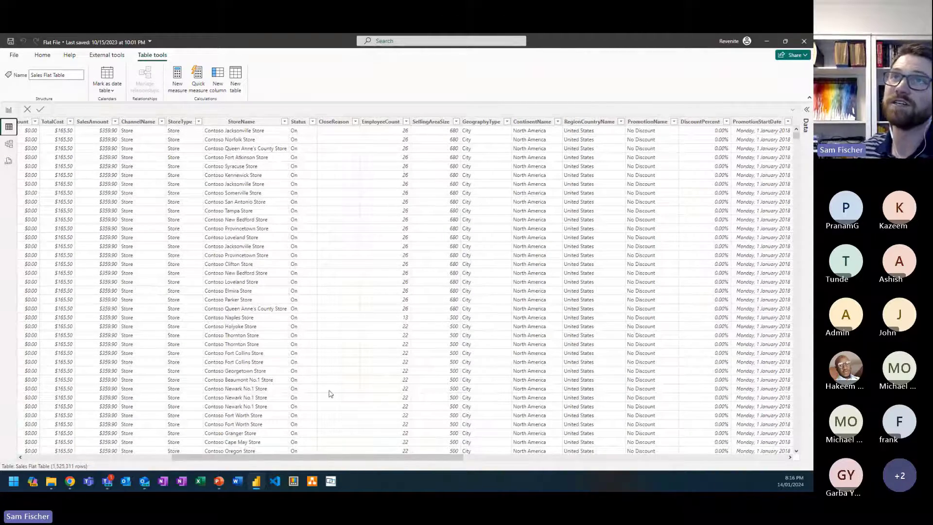
click(145, 123)
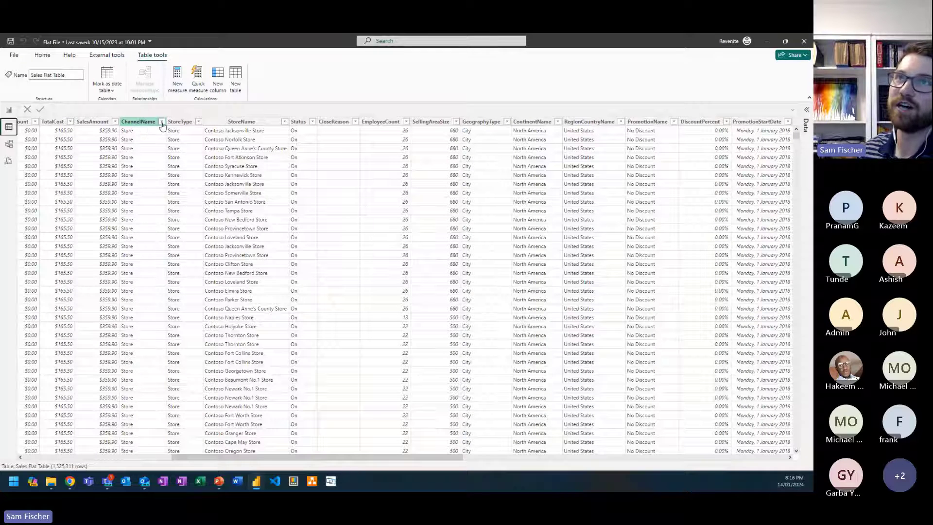
click(162, 123)
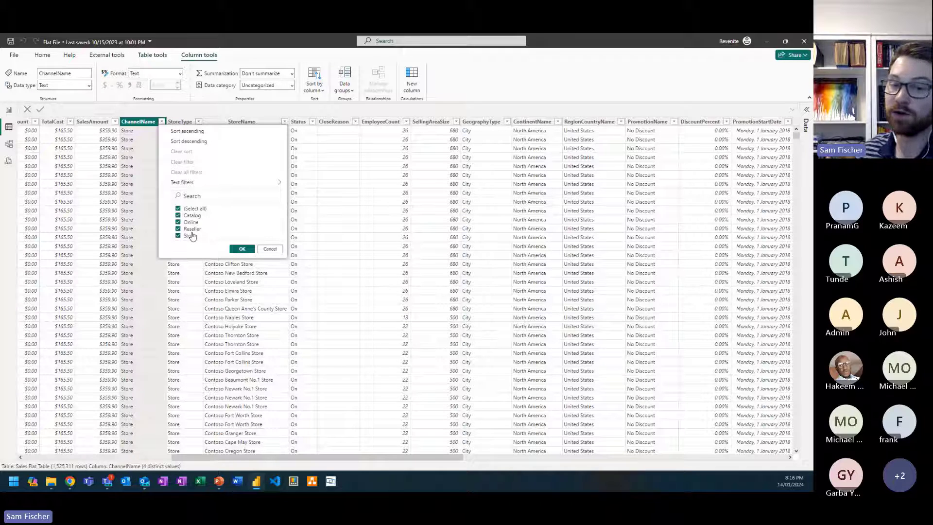
click(271, 248)
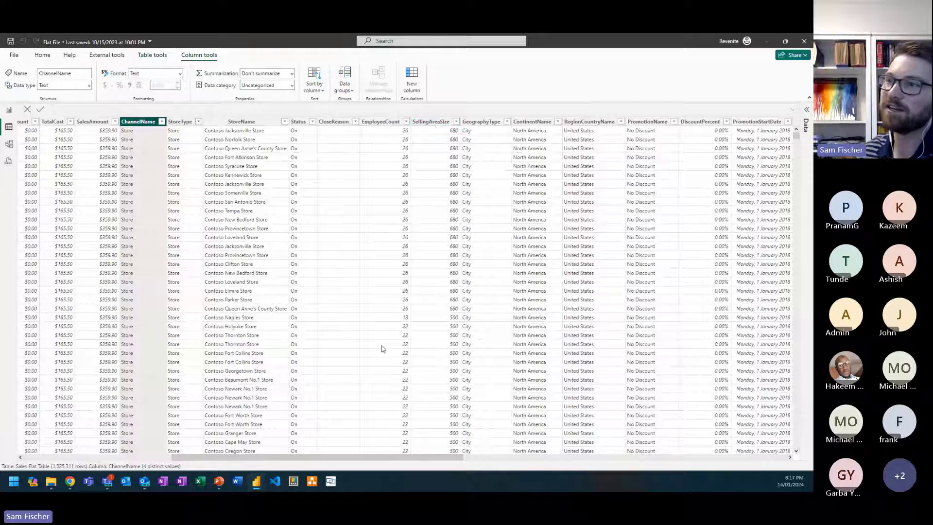
Step: Review the distinct promotions in the PromotionName column without applying a filter
drag(432, 457, 565, 452)
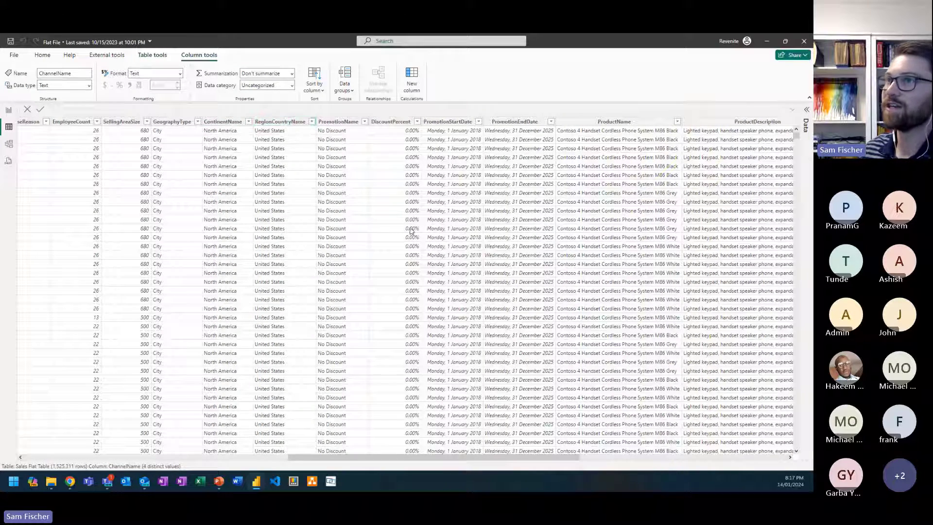
click(359, 122)
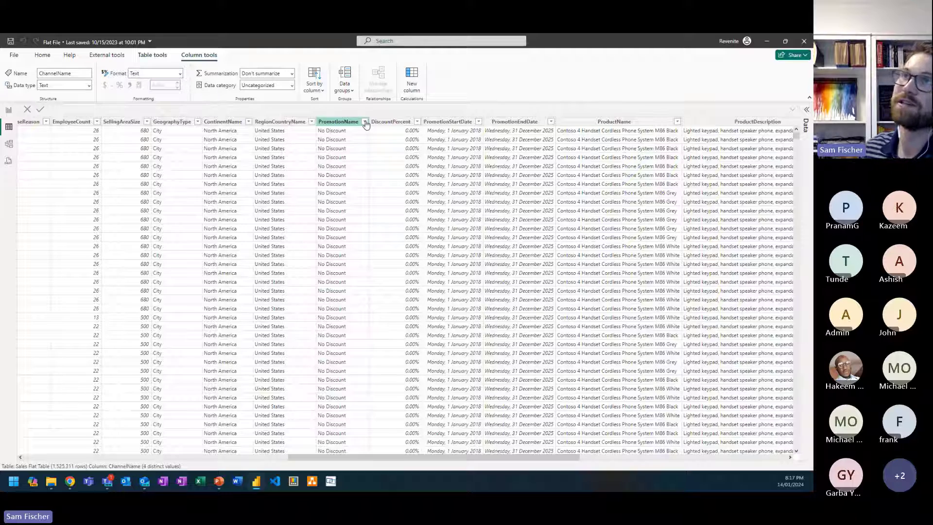
click(365, 122)
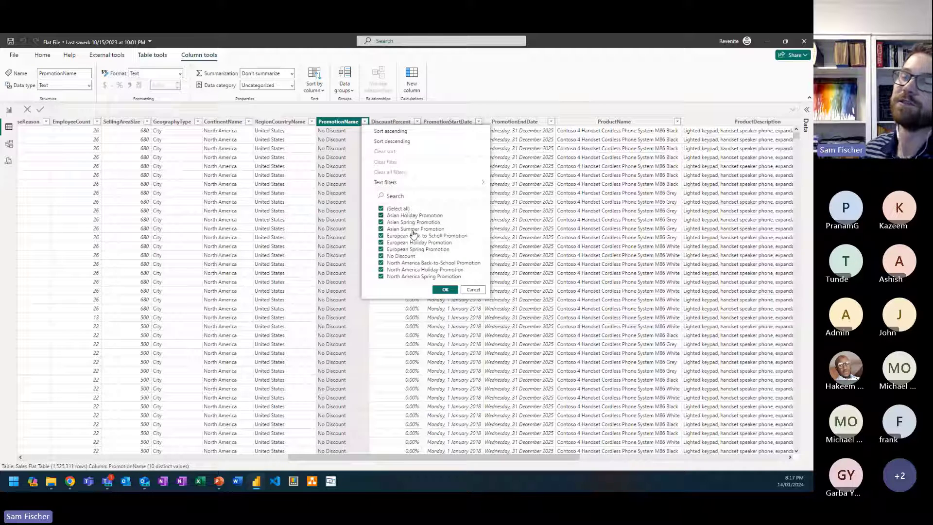
click(474, 289)
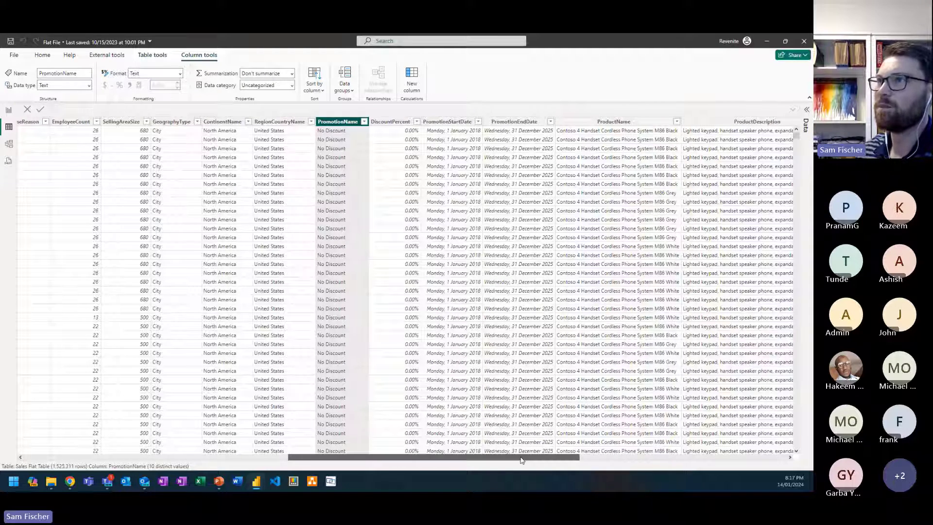
Step: Inspect the distinct Manufacturer values, the product and date columns, and the table's field list without applying a filter
drag(521, 459, 639, 460)
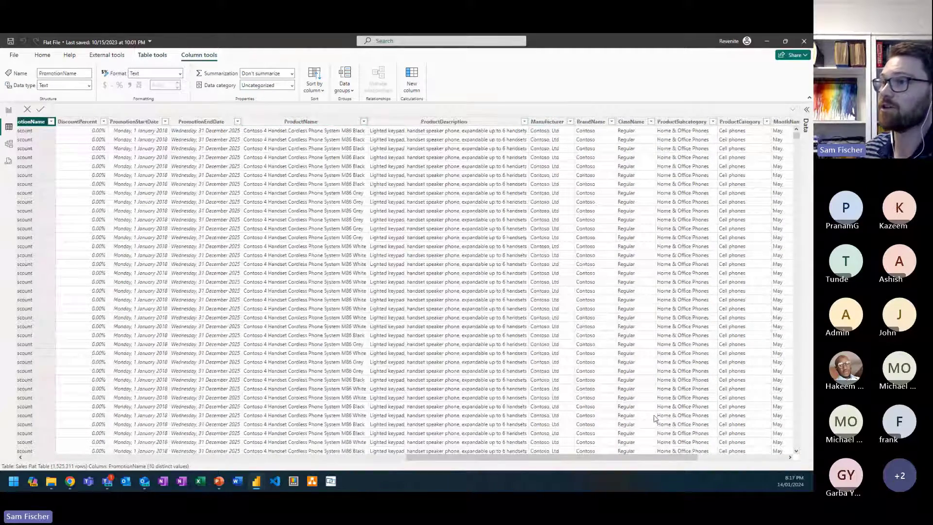
drag(639, 460, 705, 460)
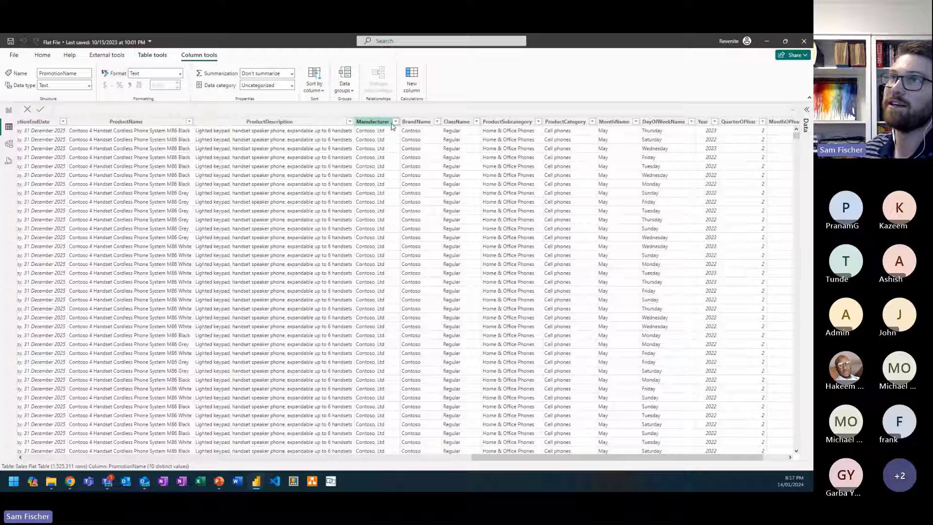
click(396, 122)
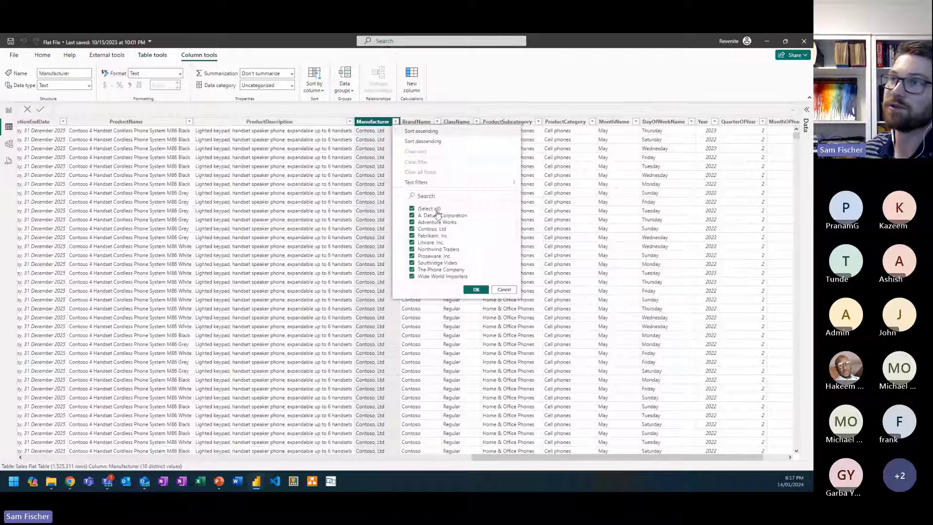
click(548, 462)
drag(552, 461, 576, 461)
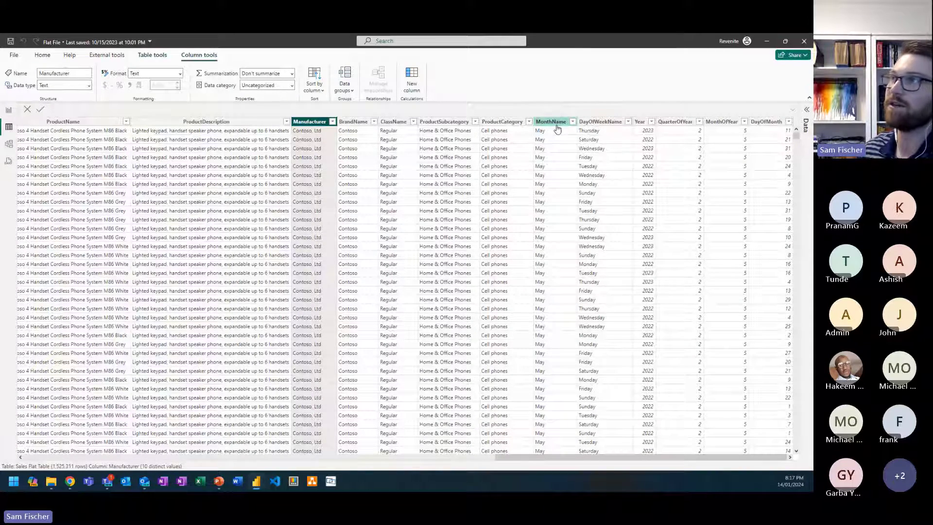
click(806, 109)
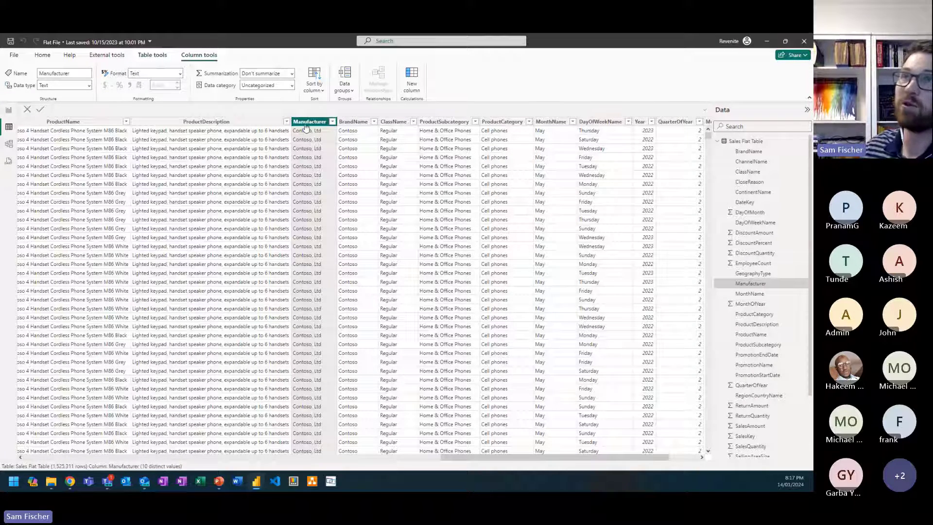
click(333, 125)
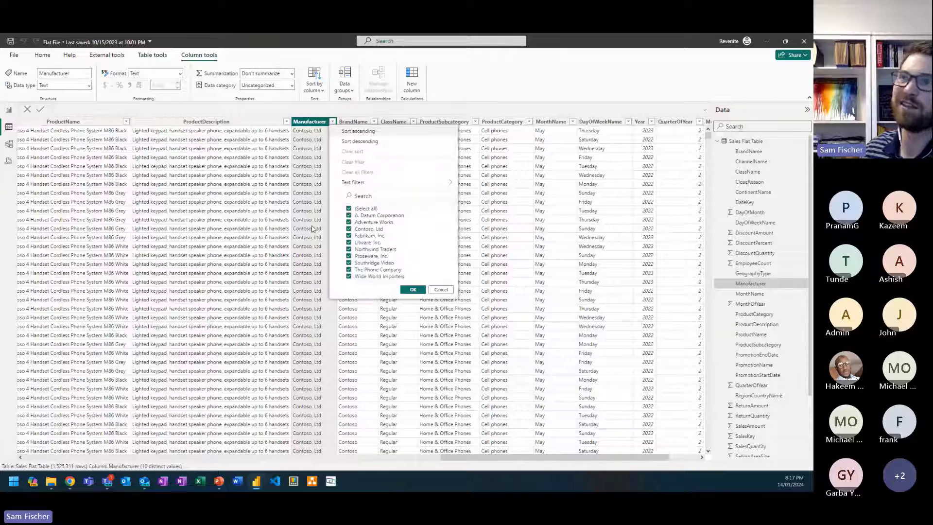
click(314, 229)
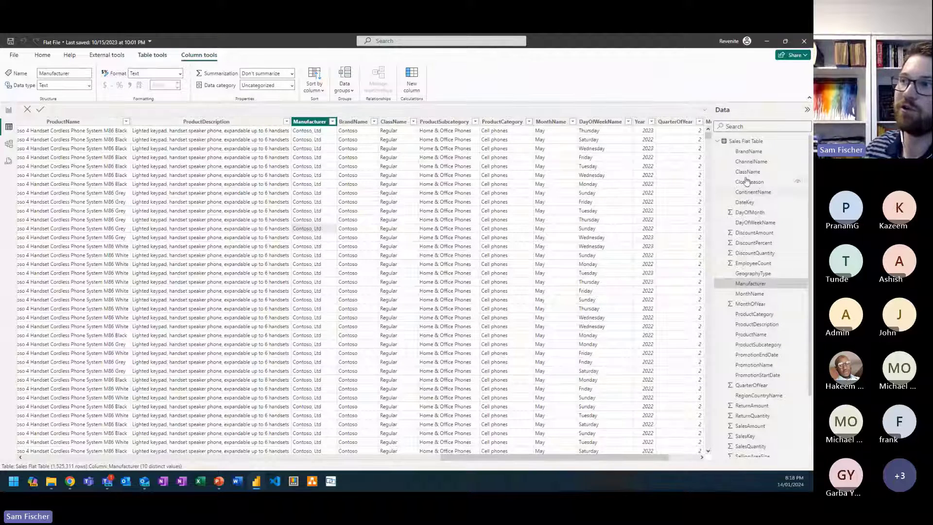
Step: Inspect the PromotionStartDate, QuarterOfYear and RegionCountryName columns of Sales Flat Table
click(767, 375)
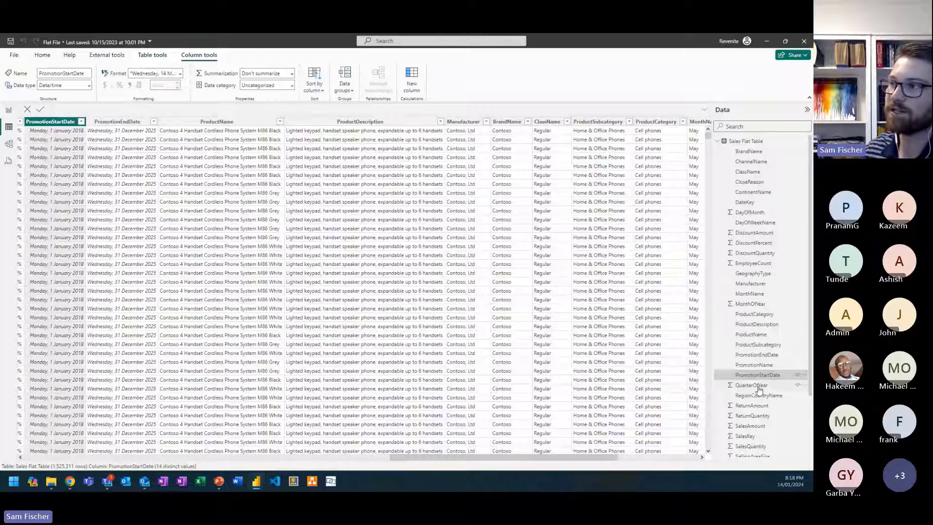
click(758, 387)
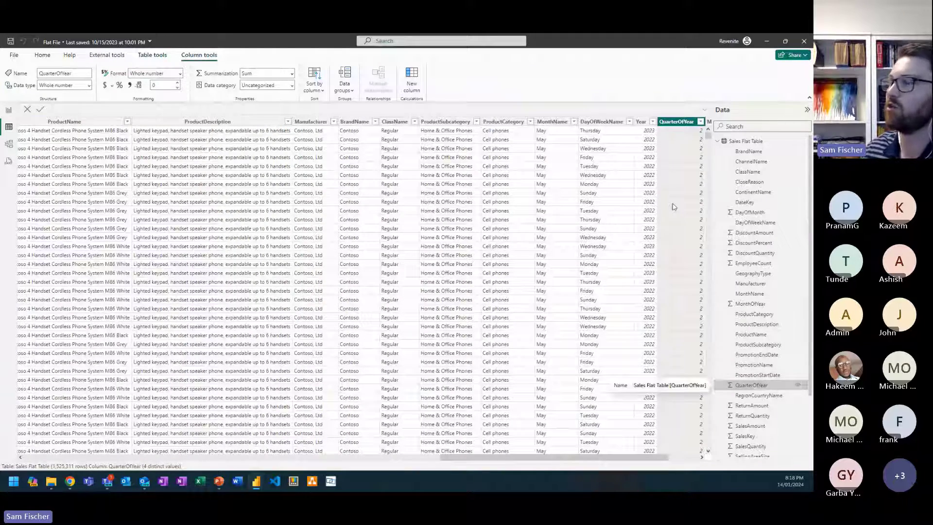
click(766, 396)
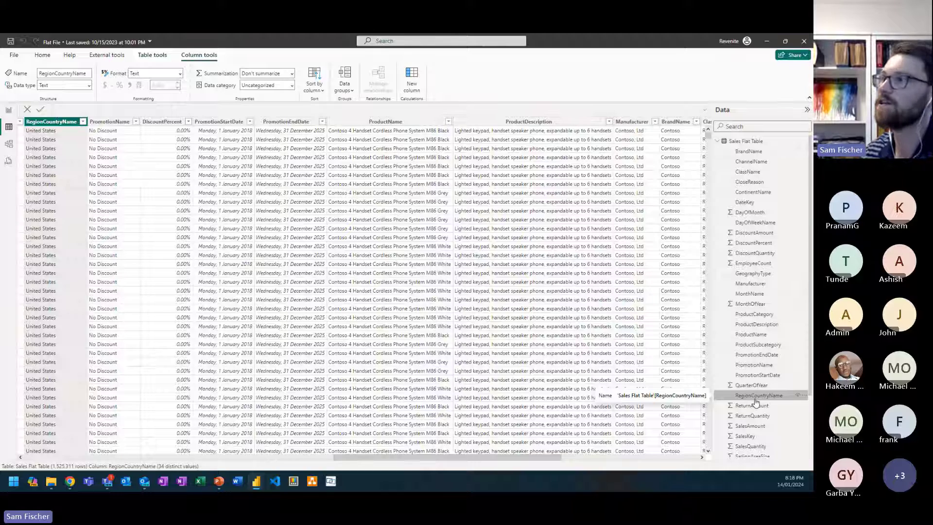
Step: Add a line chart to the lower part of report Page 2 with DateKey on the X-axis and SalesAmount on the Y-axis
click(10, 110)
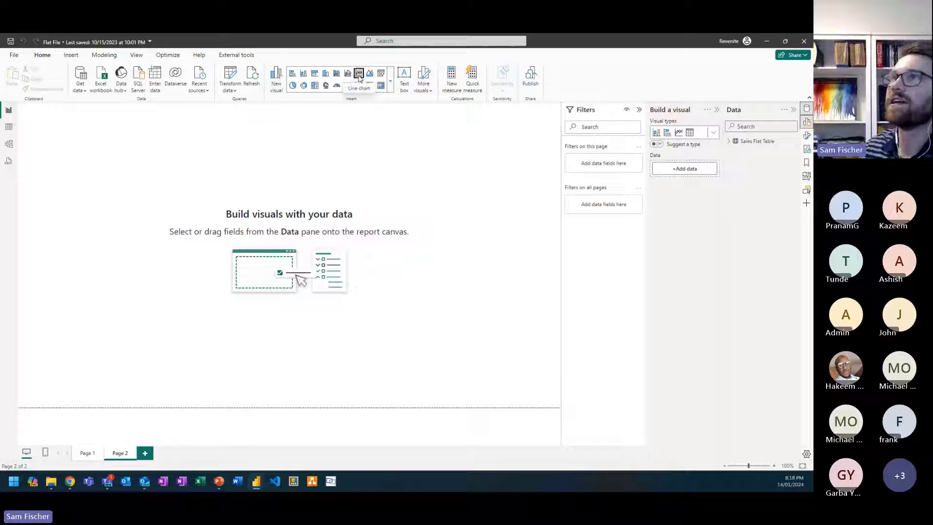
drag(116, 198, 123, 355)
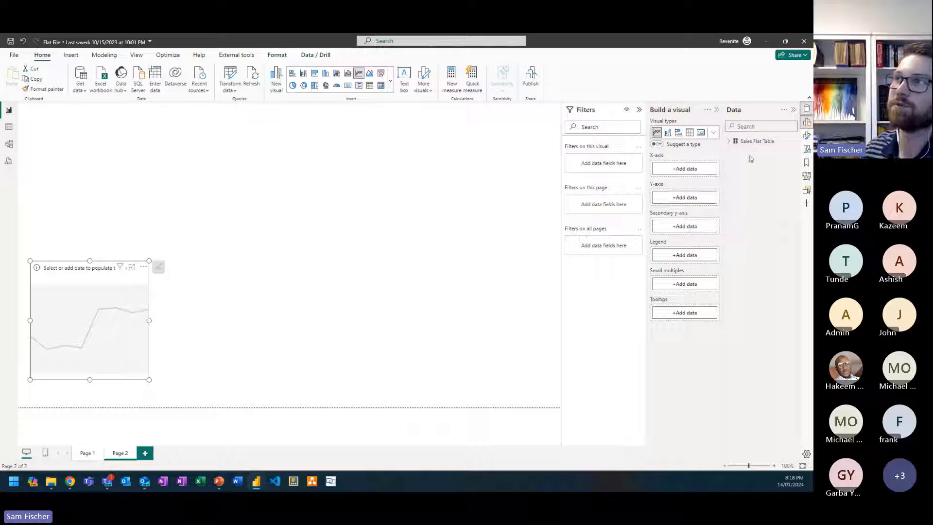
click(730, 145)
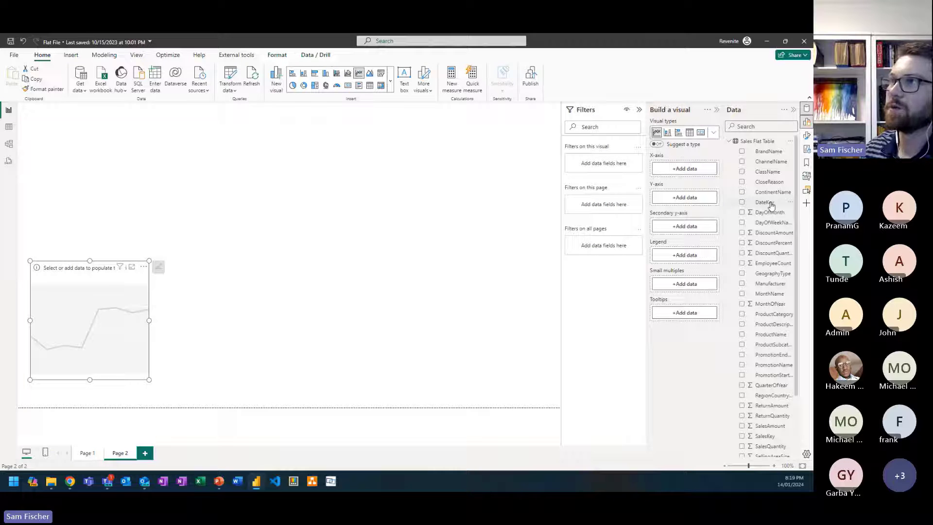
drag(772, 205, 690, 171)
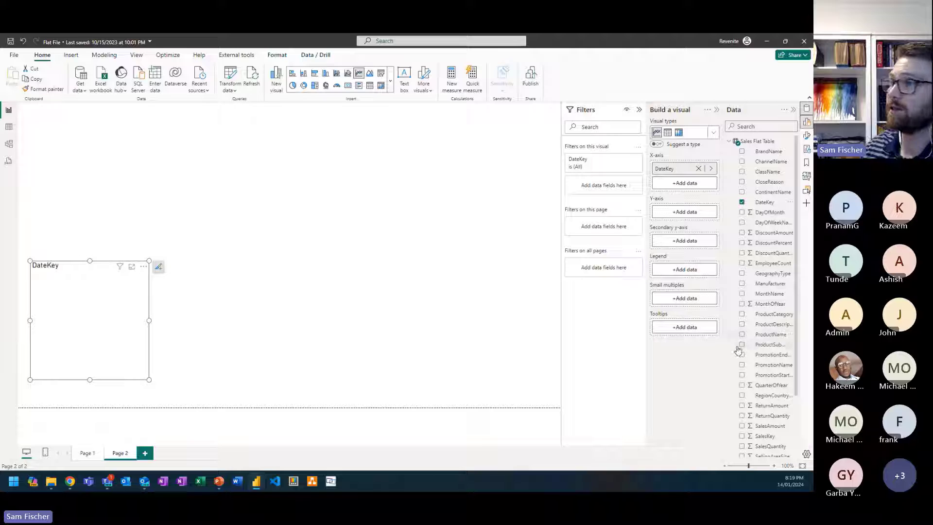
scroll(772, 397, down, 3)
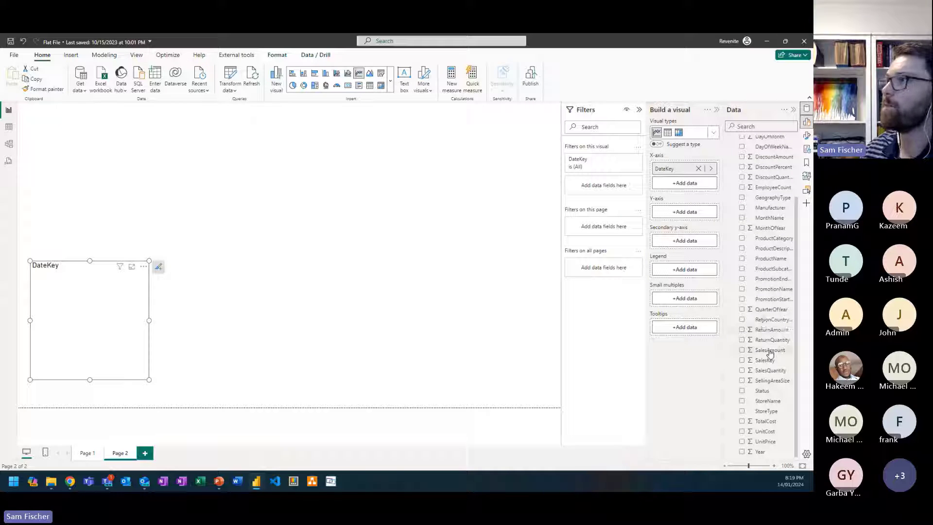
drag(775, 351, 696, 215)
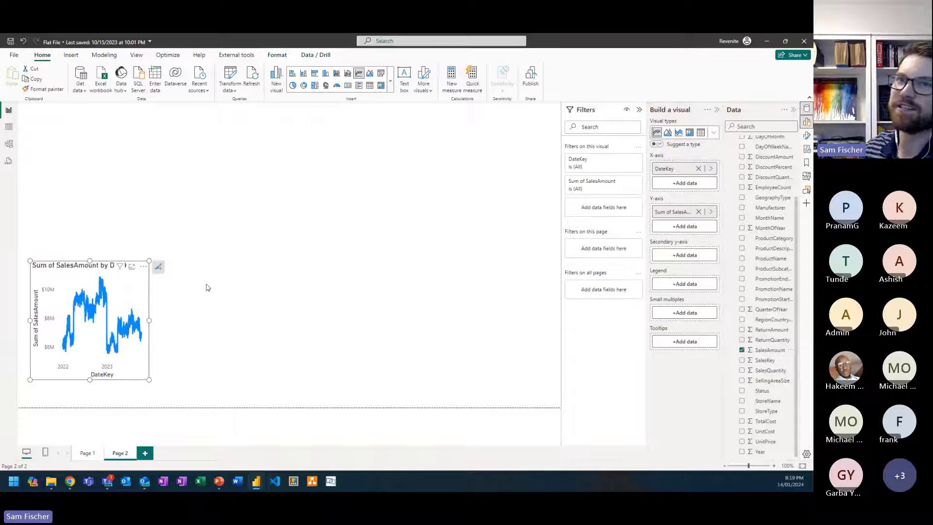
Step: Enlarge the SalesAmount by DateKey line chart to fill the lower-left area of the report page
drag(149, 260, 373, 223)
right_click(373, 222)
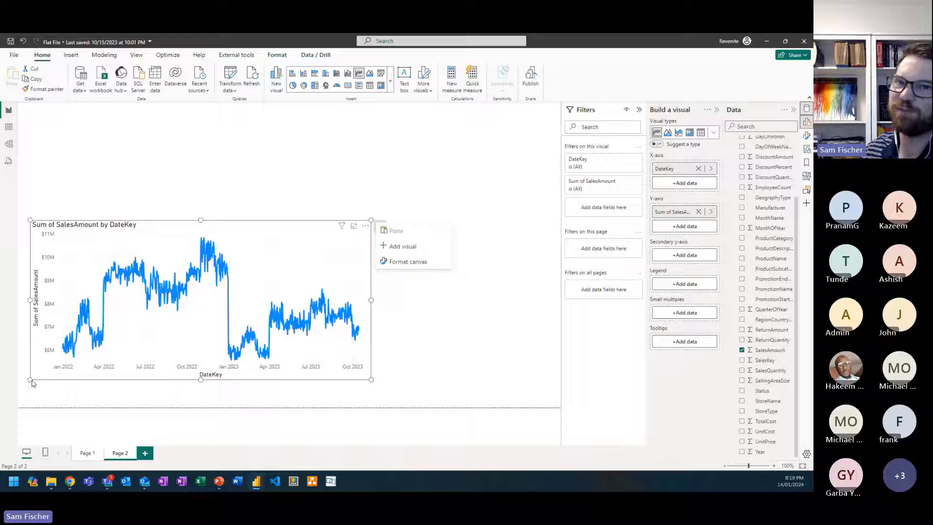
drag(30, 380, 18, 408)
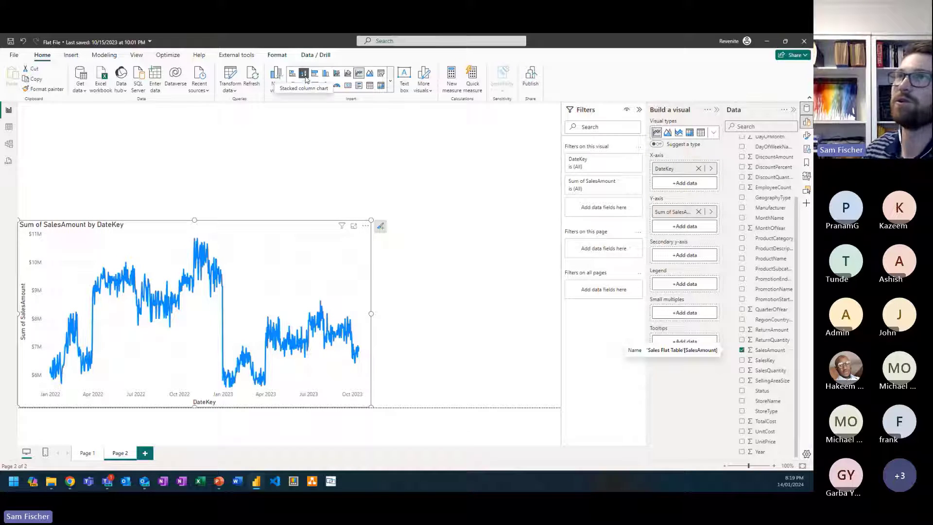
Step: Change the sales chart to a stacked column chart and back to a line chart
click(309, 74)
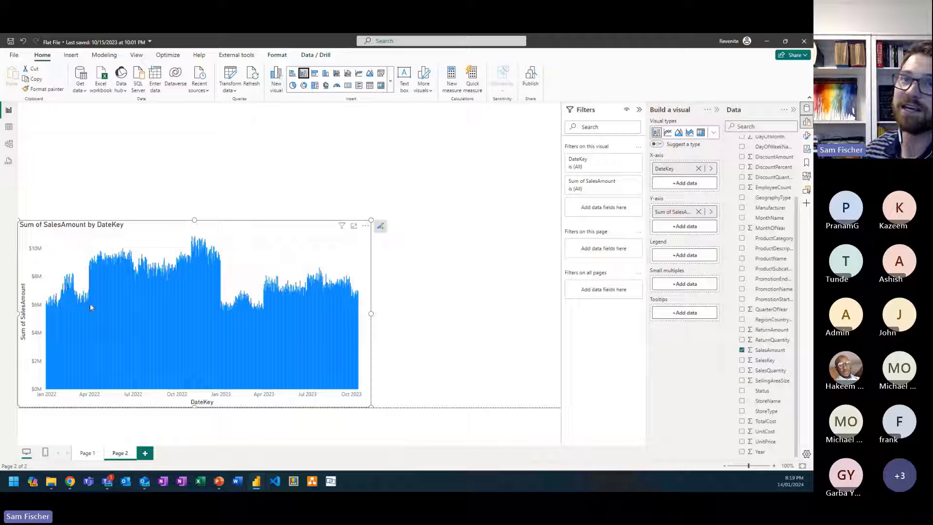
mouse_move(81, 305)
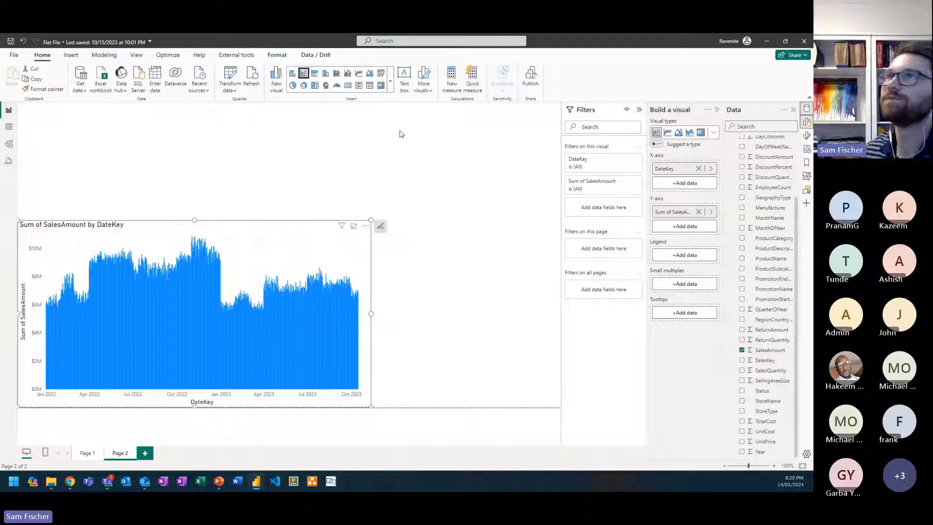
click(359, 72)
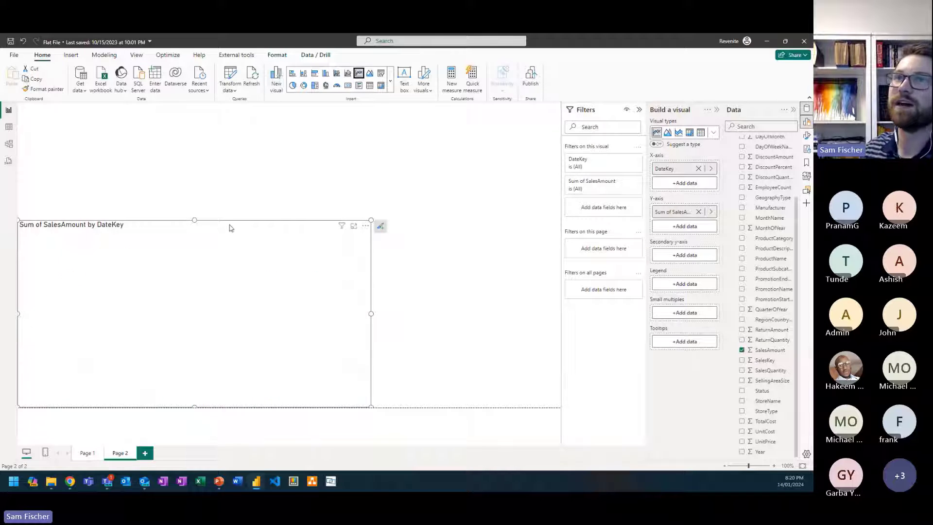
Step: Insert an empty slicer and shrink it to fit above the right half of the line chart
click(243, 190)
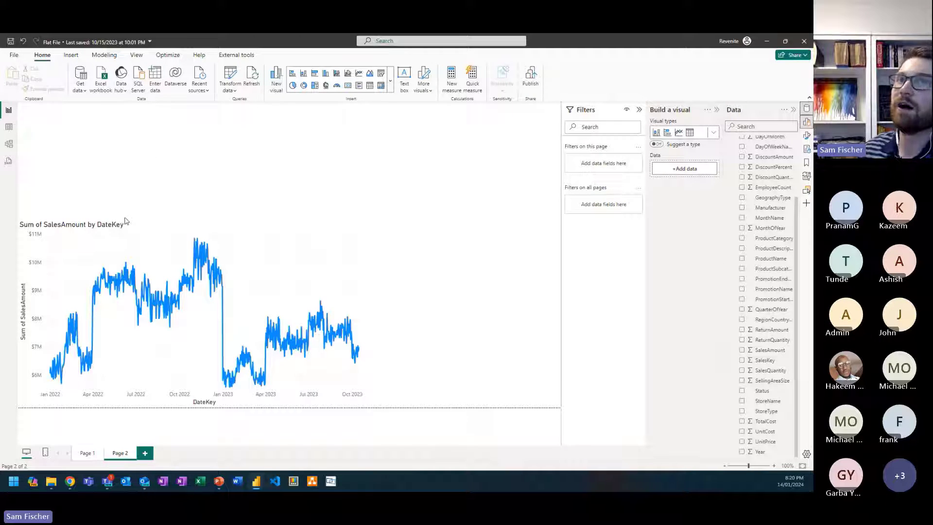
click(381, 73)
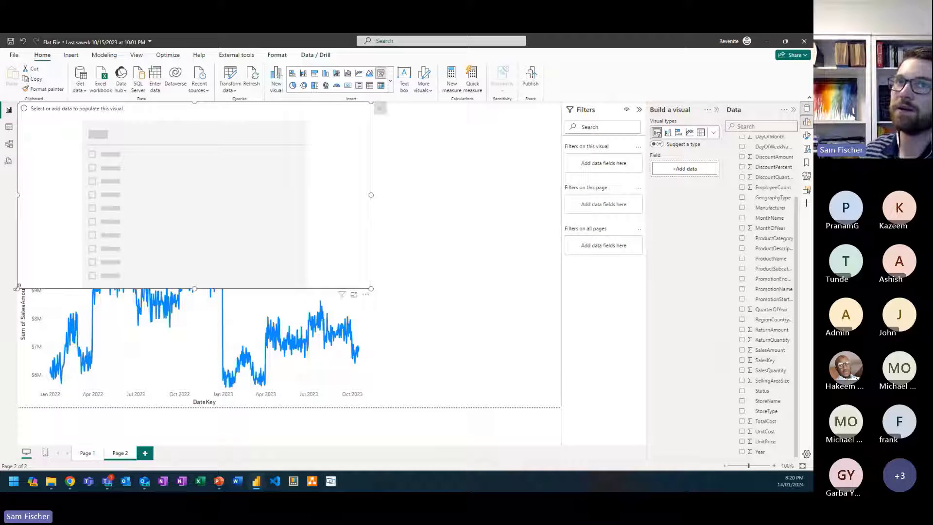
drag(20, 287, 227, 219)
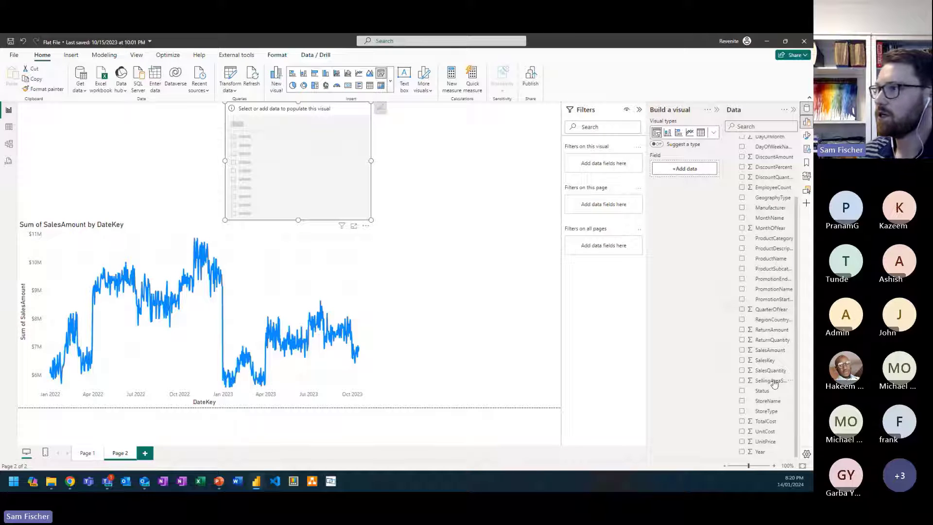
Step: Populate the slicer with StoreName, filter the chart by Contoso Albany Store and Contoso Annapolis Store in turn, and clear the selection
drag(769, 404, 690, 170)
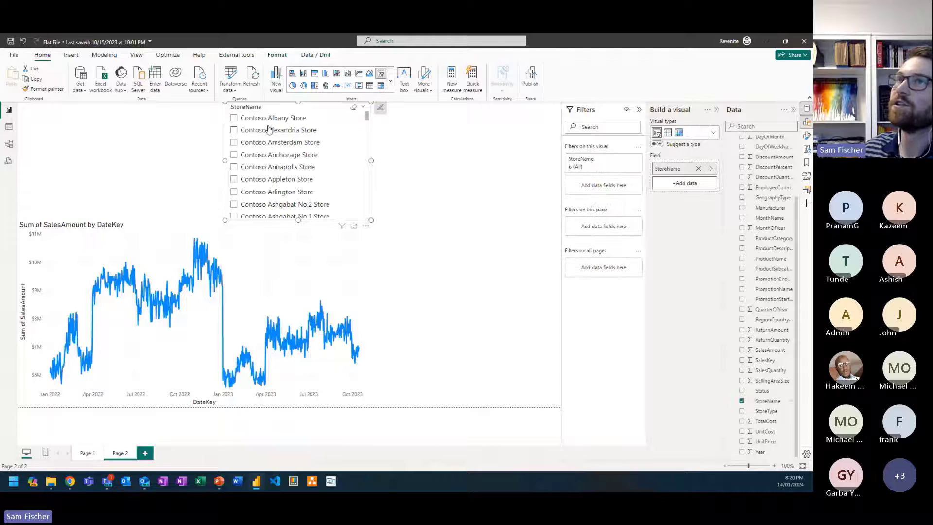
click(264, 119)
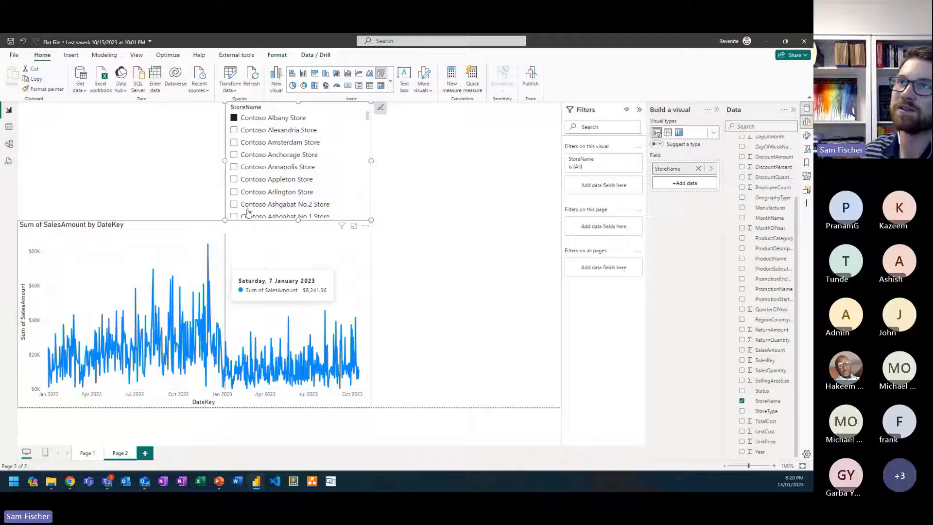
mouse_move(208, 276)
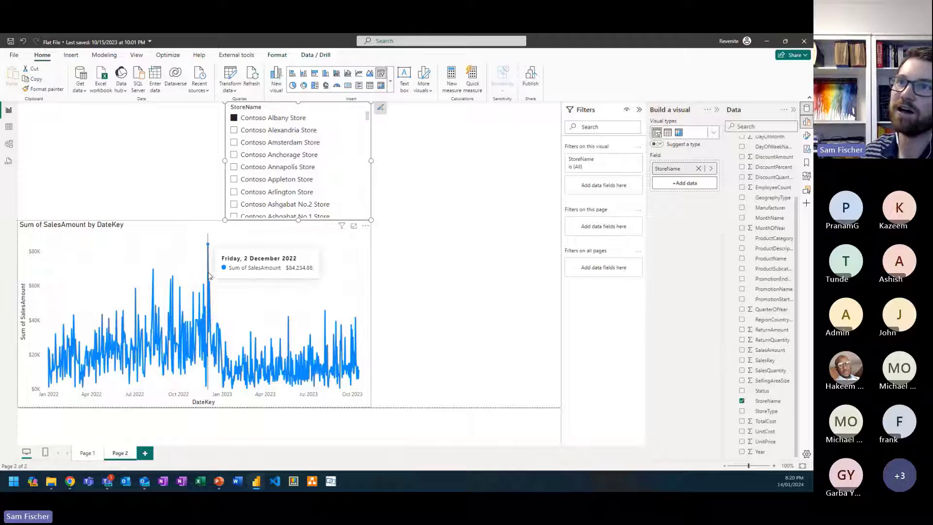
click(254, 169)
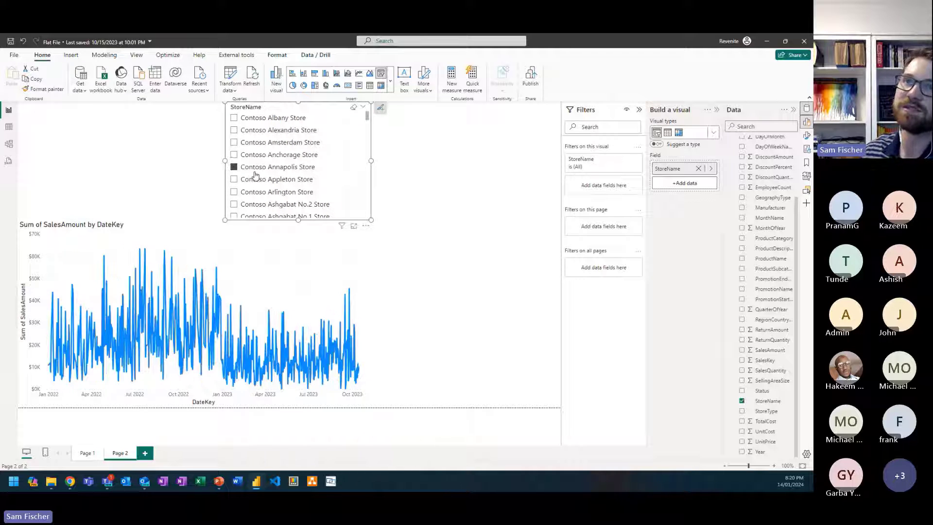
click(255, 171)
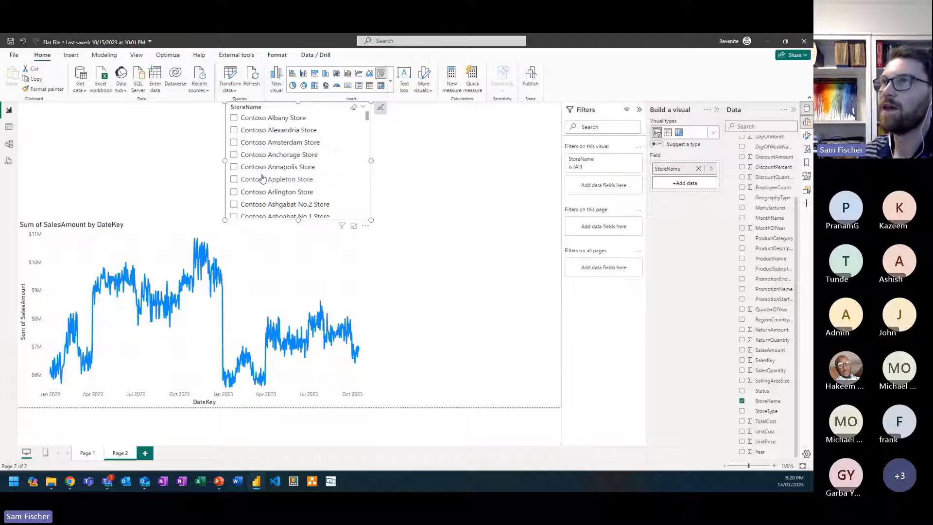
Step: Add a second slicer for ProductName, placed beside the line chart and StoreName slicer and stretched to the full page height
click(381, 74)
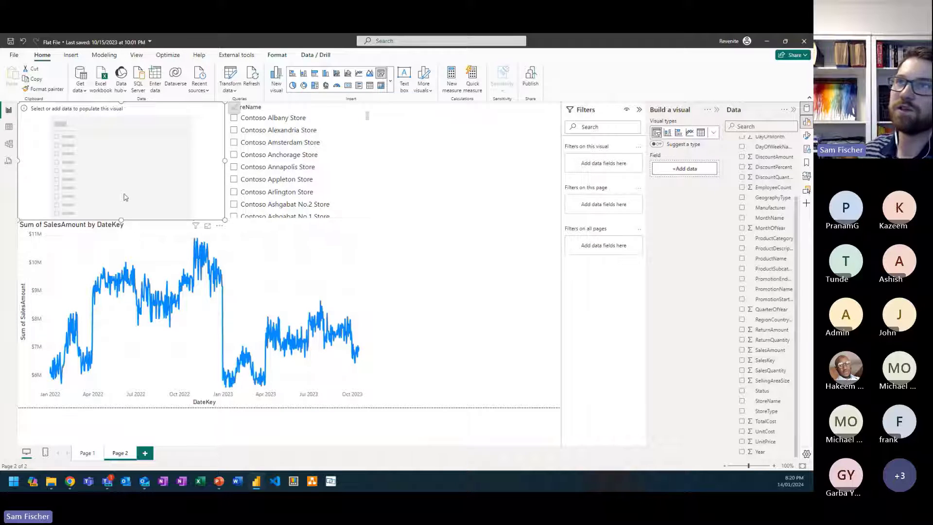
drag(125, 196, 506, 193)
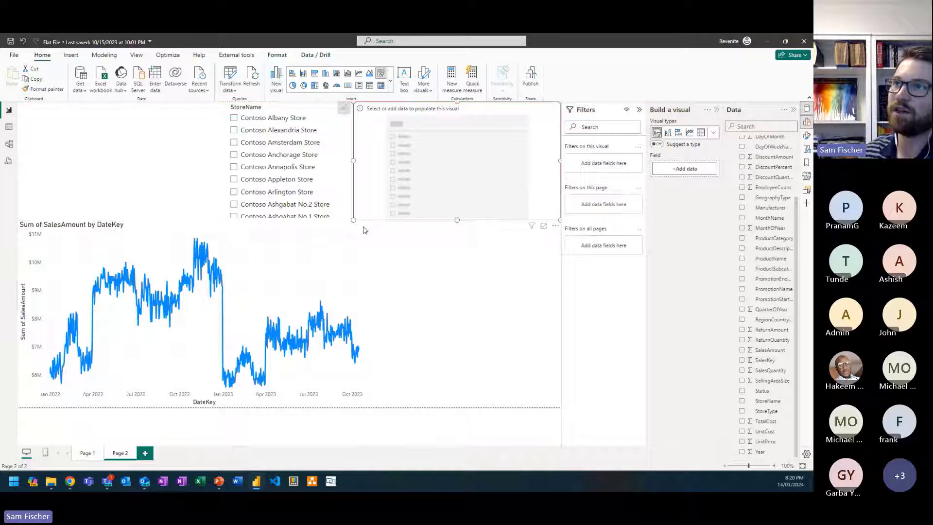
drag(361, 220, 373, 417)
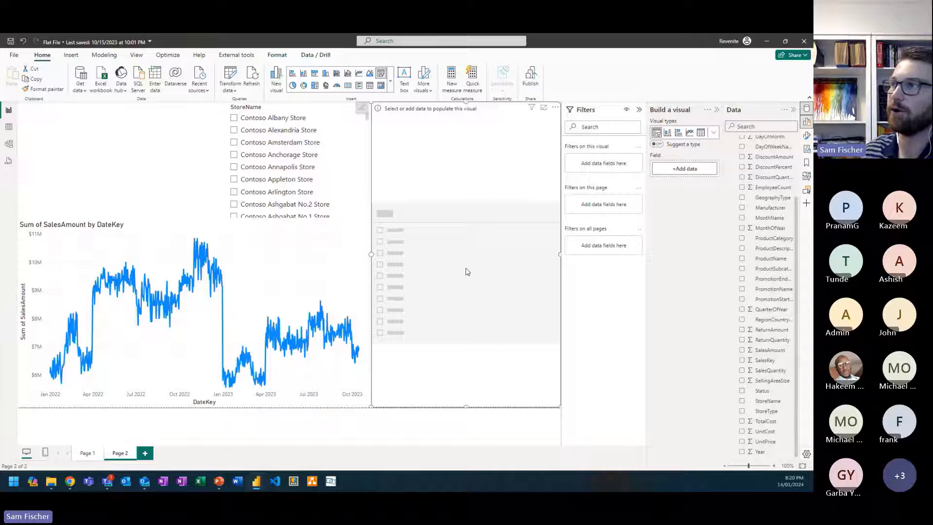
drag(768, 259, 687, 169)
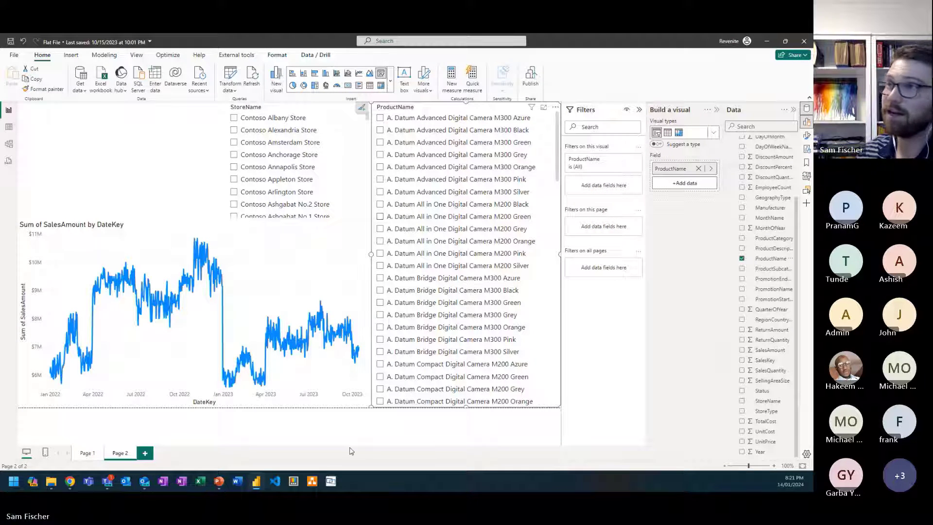
Step: Filter the chart by A. Datum Advanced Digital Camera M300 Azure, M300 Grey and All in One M200 Silver in turn, and clear the selection
click(447, 119)
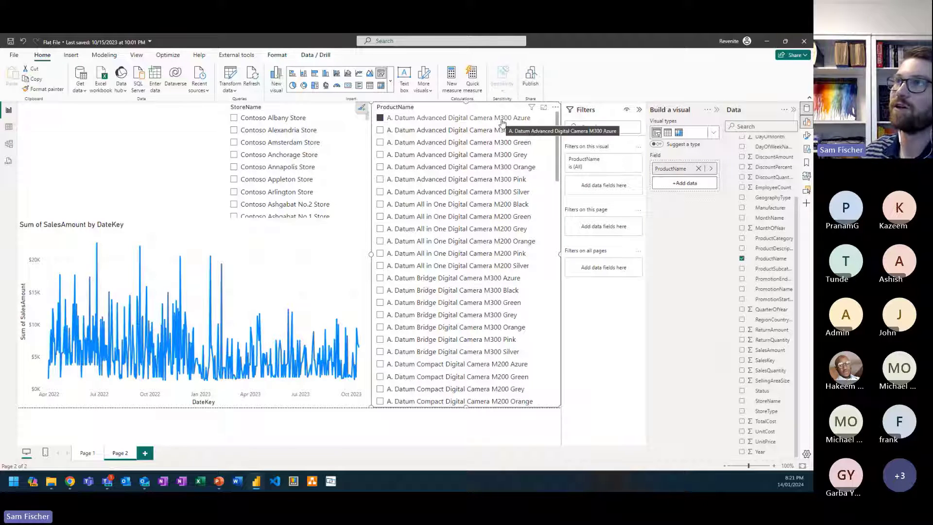
click(462, 159)
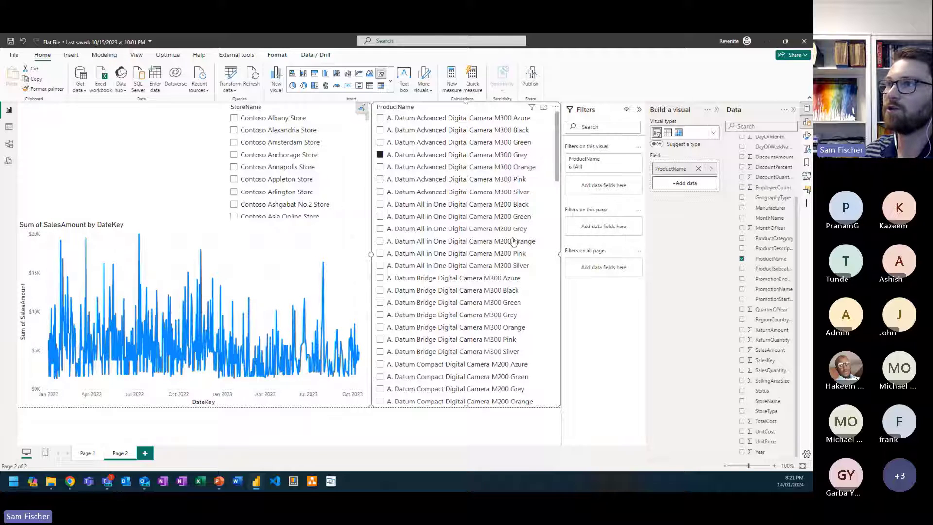
click(517, 266)
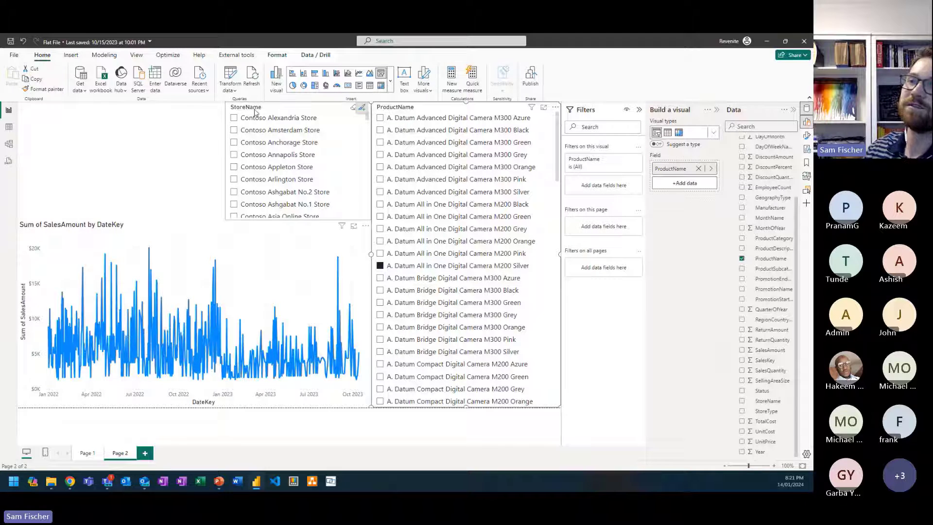
click(397, 268)
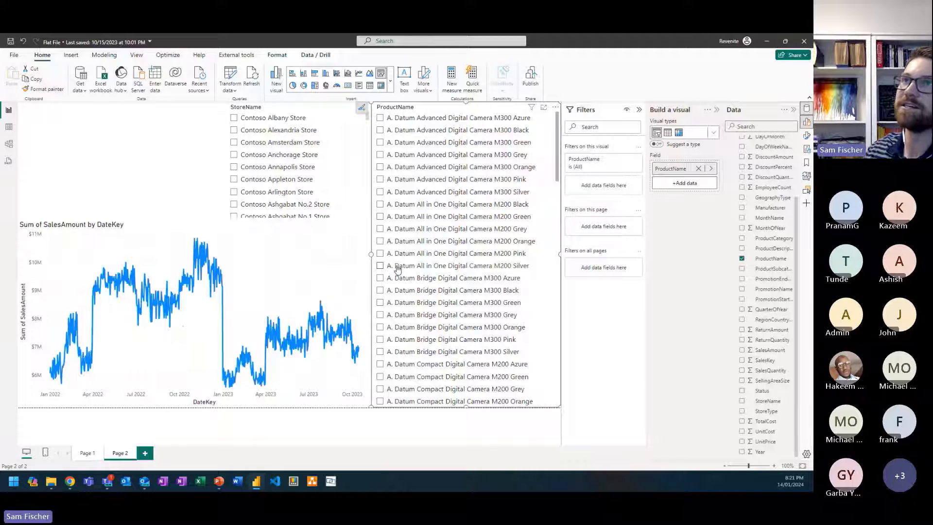
click(398, 268)
click(398, 268)
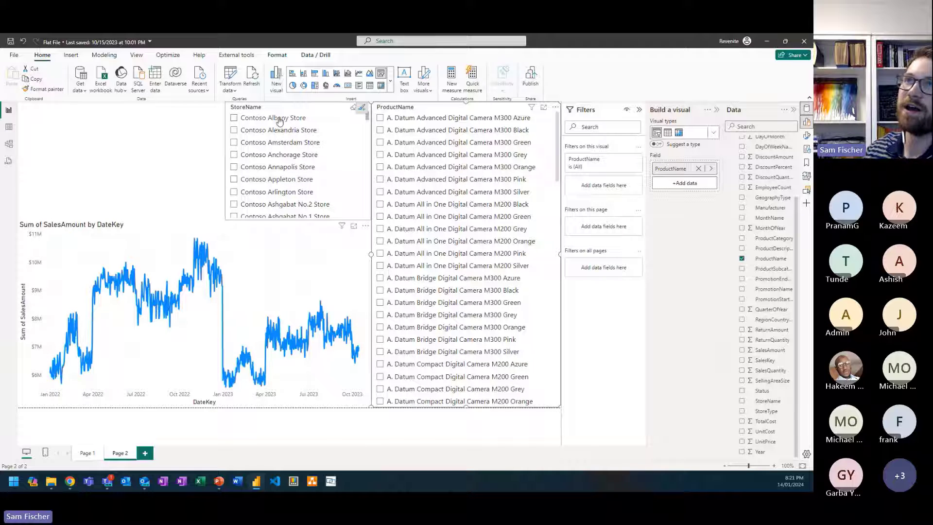
click(436, 268)
click(436, 269)
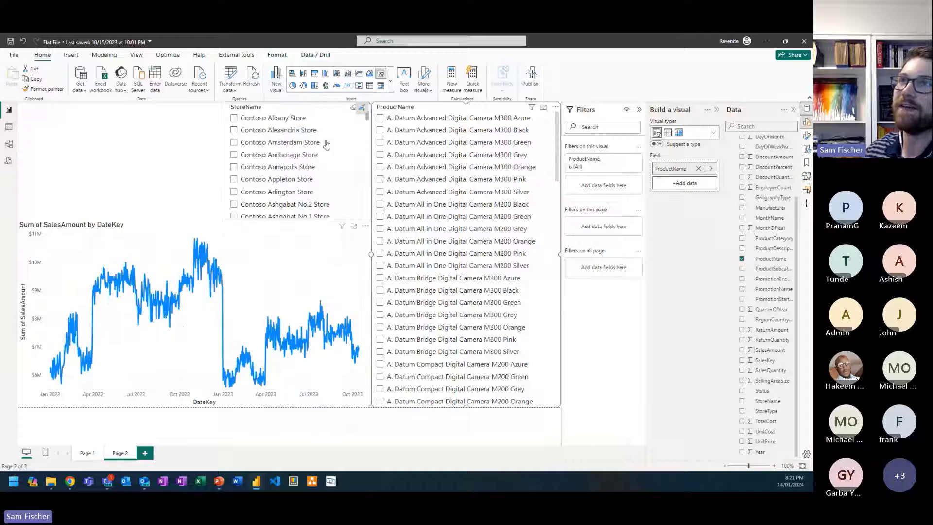
Step: Filter by Contoso Albany Store, clear that selection, and filter by the product A. Datum All in One Digital Camera M200 Silver instead
click(269, 119)
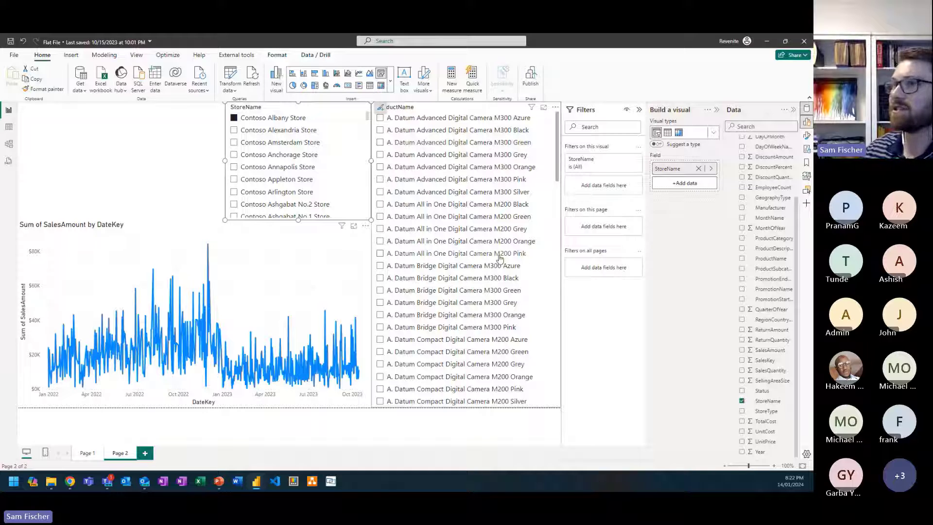
click(270, 120)
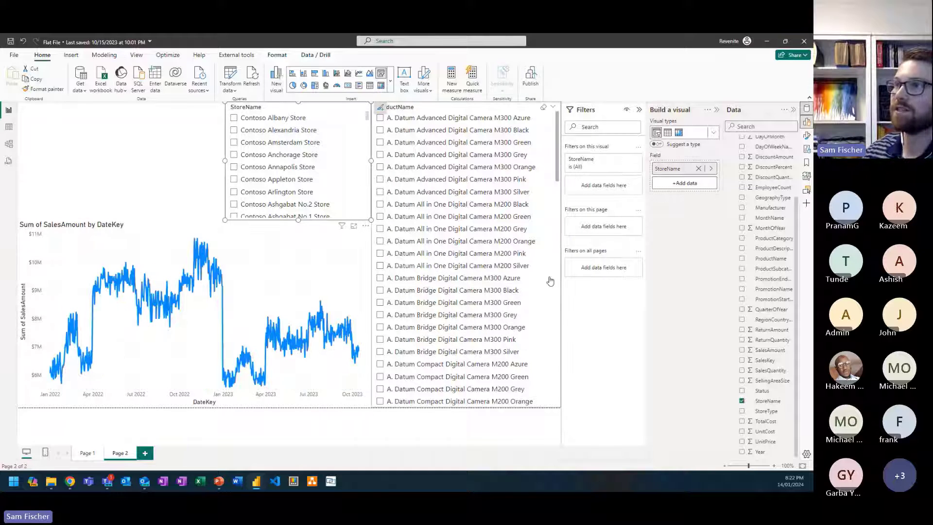
click(498, 270)
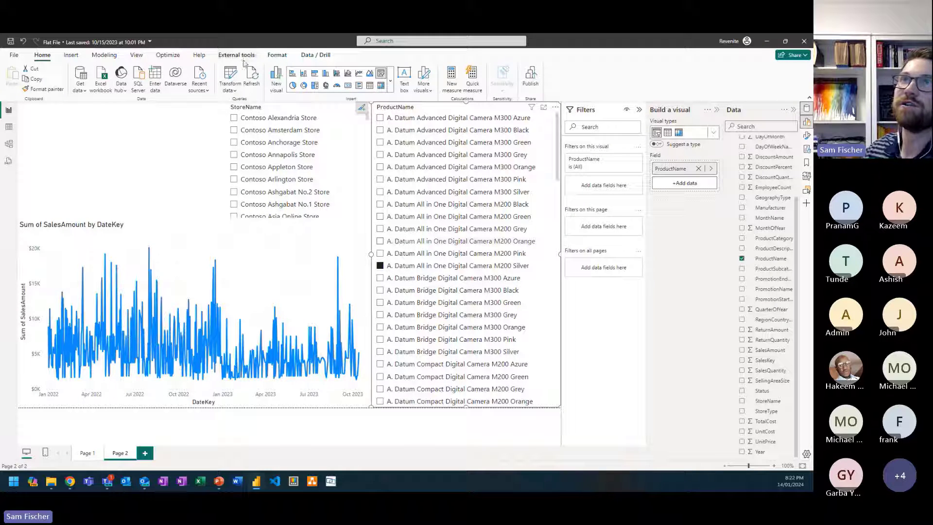
click(284, 58)
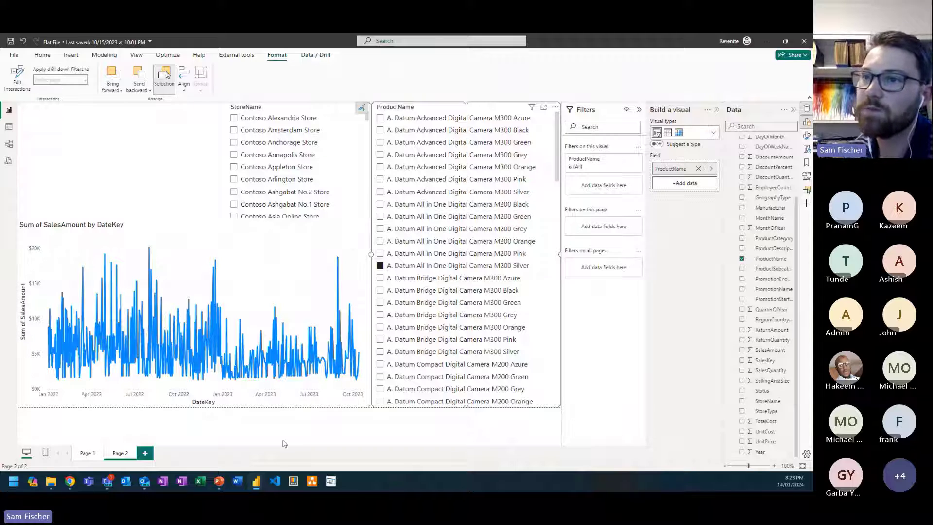
Step: Switch to the Star Schema file, show its model diagram, and move the DimChannel table slightly closer to FactSales
mouse_move(257, 482)
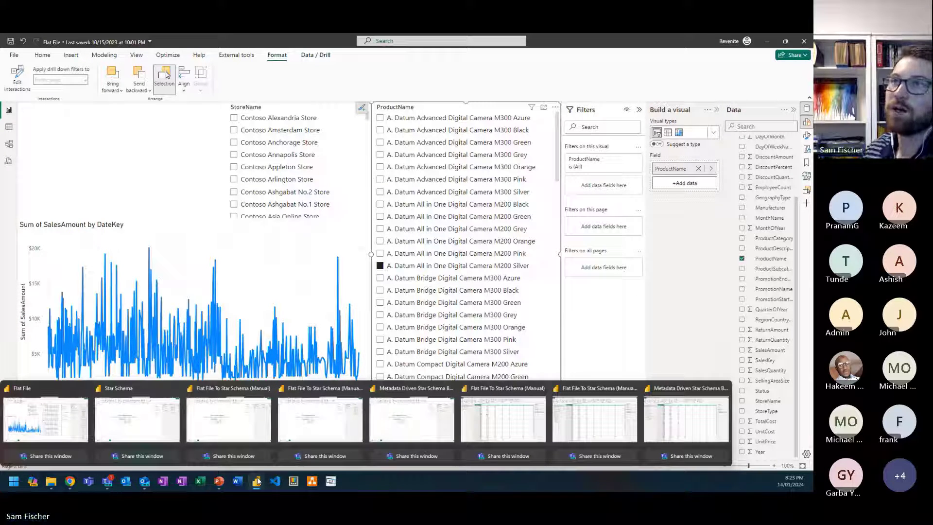
click(137, 418)
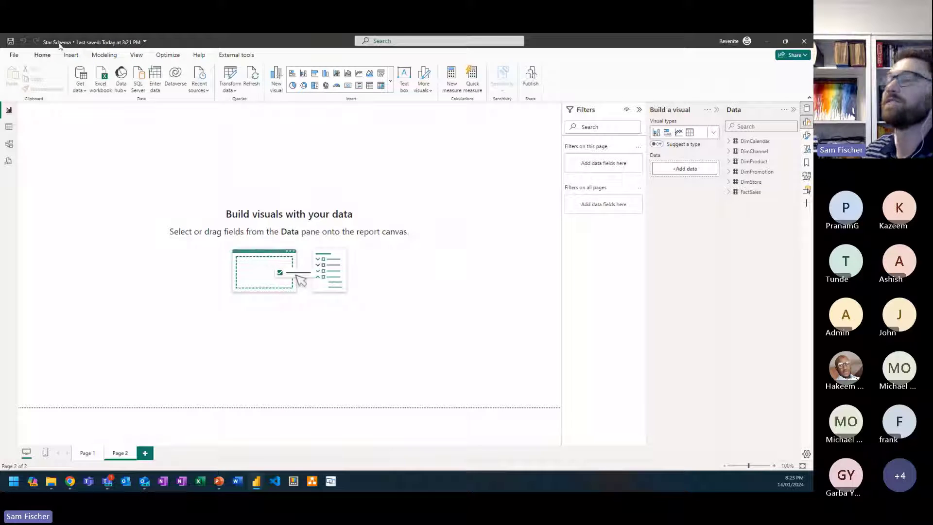
click(10, 144)
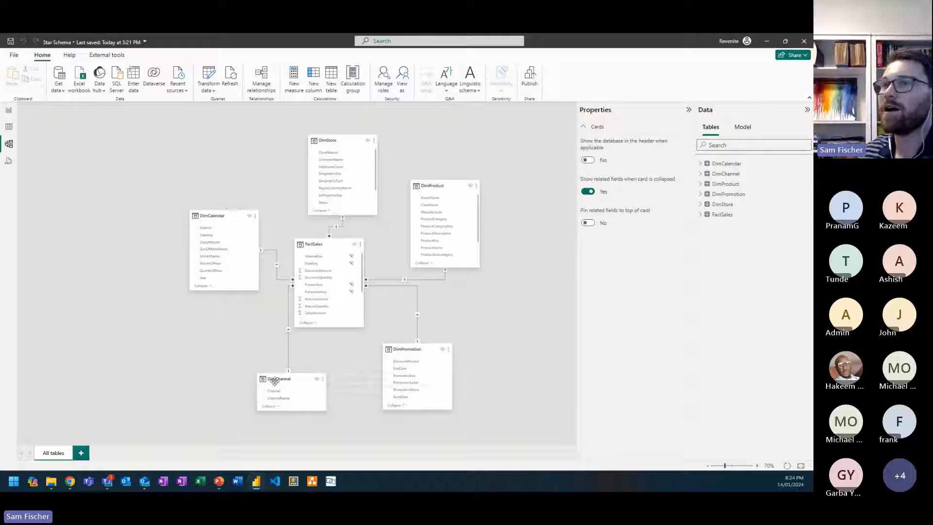
drag(275, 384, 261, 371)
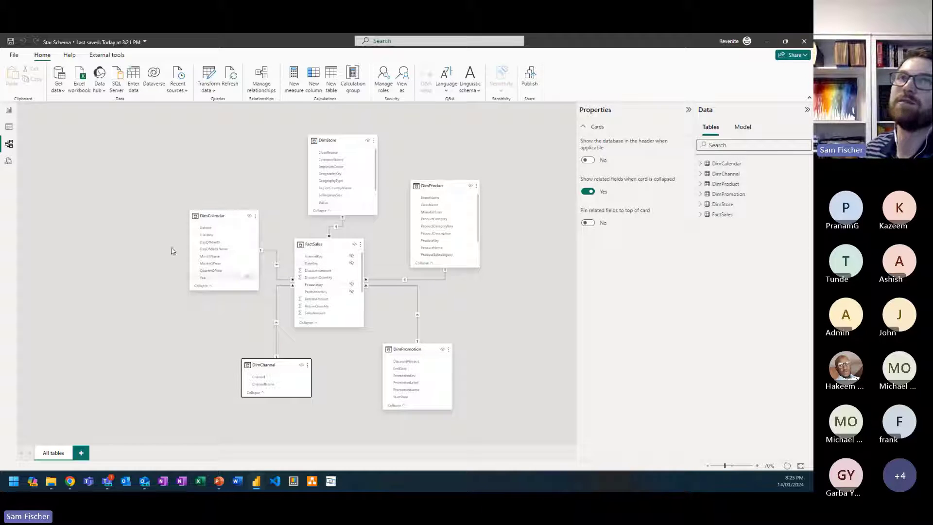
Step: Examine the rows and columns of the DimCalendar and FactSales tables in the table view
click(9, 127)
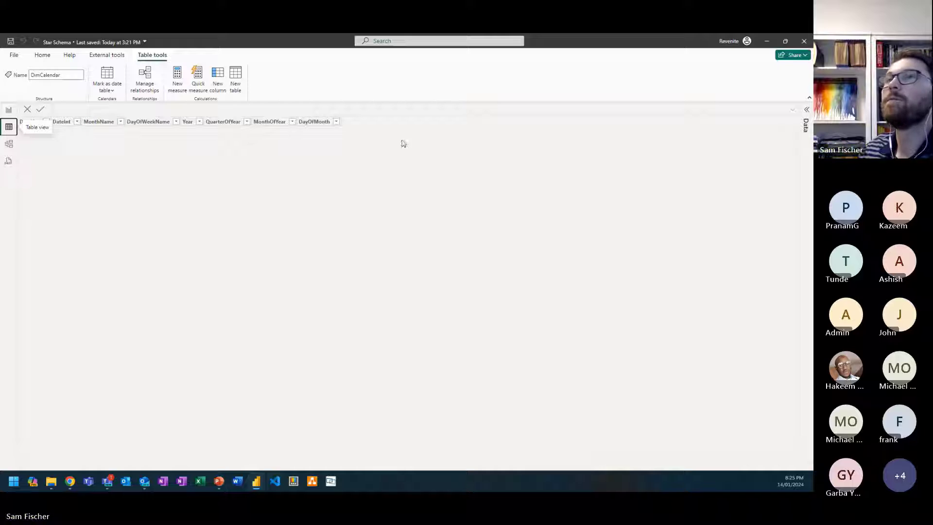
click(315, 124)
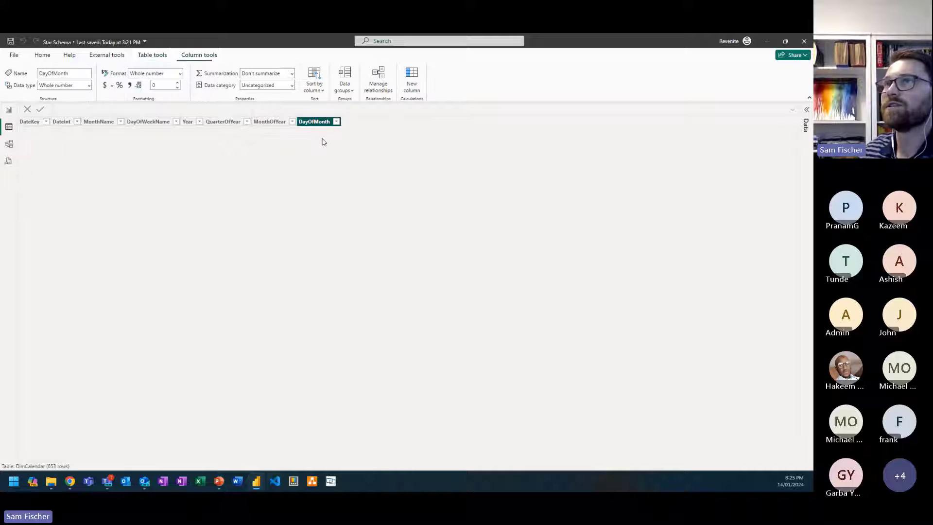
click(807, 110)
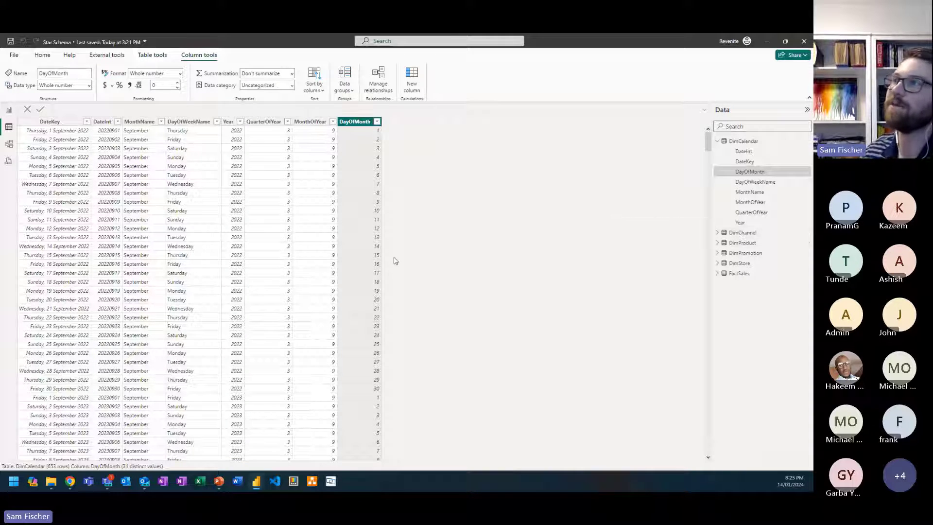
click(736, 277)
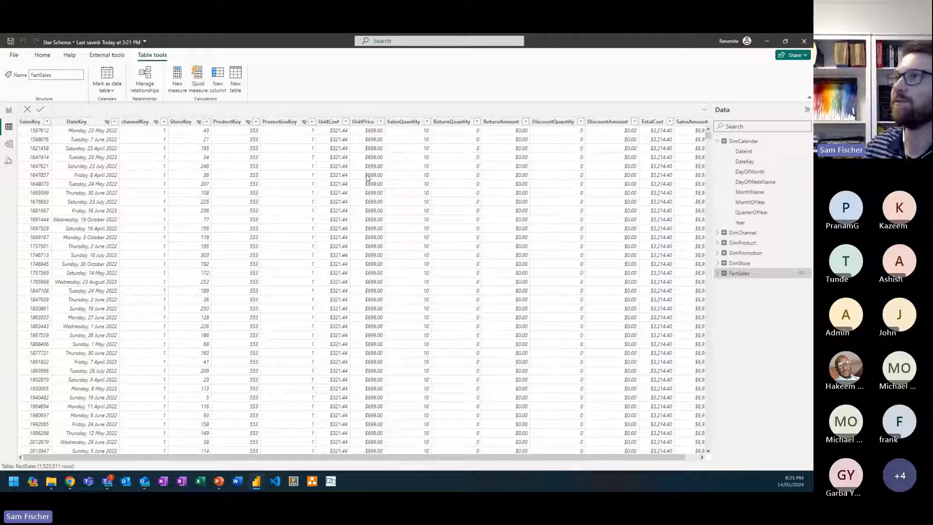
drag(480, 458, 582, 465)
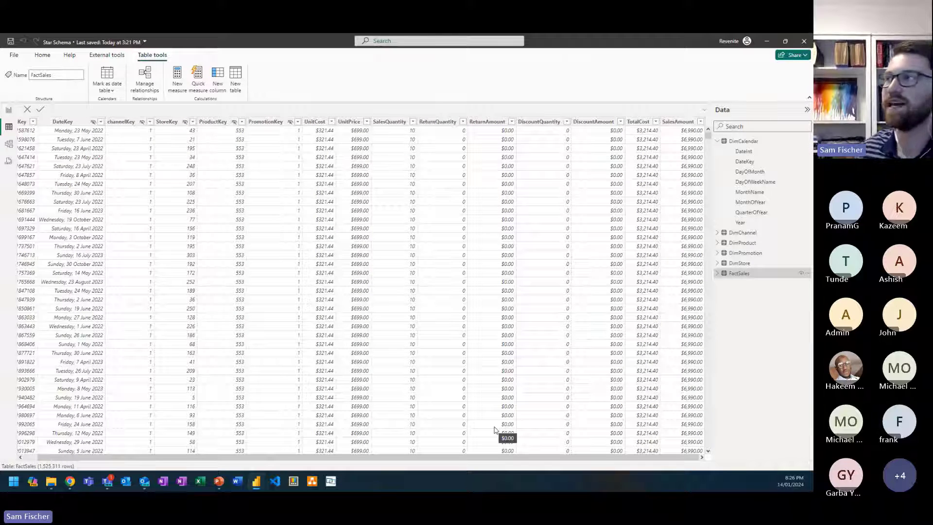
Step: Review the DimCalendar dates again and examine the contents of the DimChannel and DimProduct tables
click(756, 172)
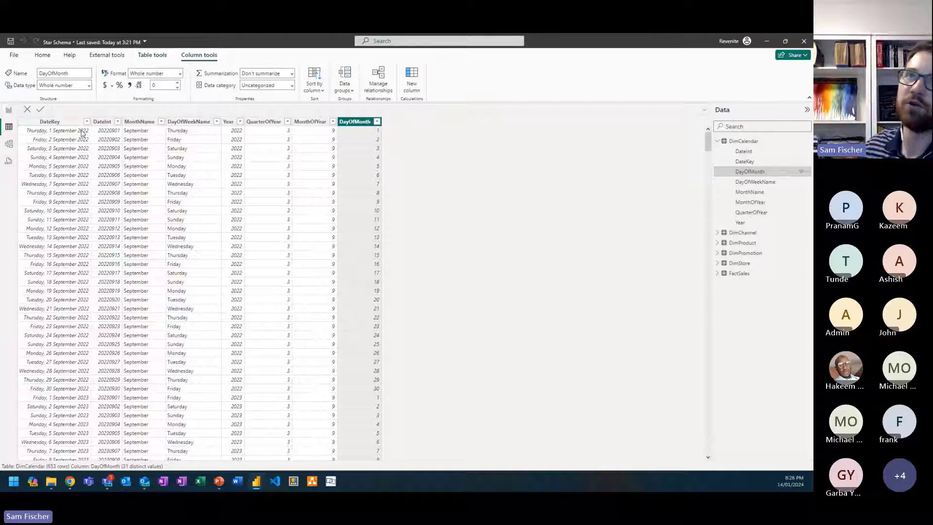
click(744, 233)
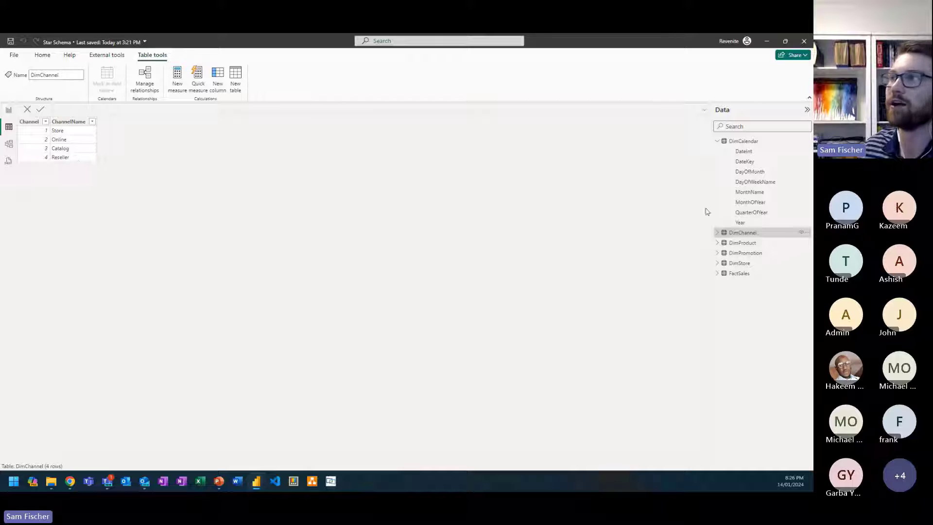
click(754, 243)
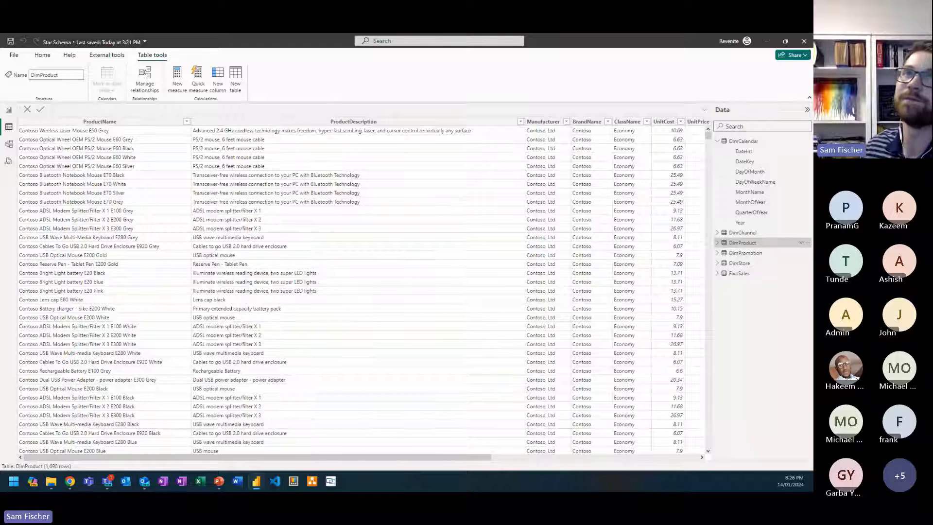
Step: Return to the report's Page 2, insert an empty line chart, and enlarge it to fill the lower-left area
click(9, 110)
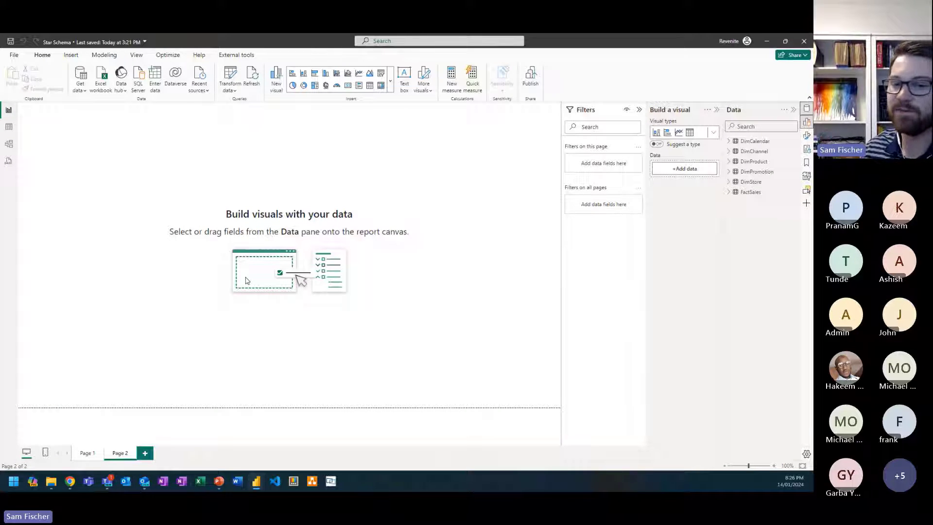
click(359, 74)
drag(118, 146, 115, 337)
drag(136, 287, 373, 216)
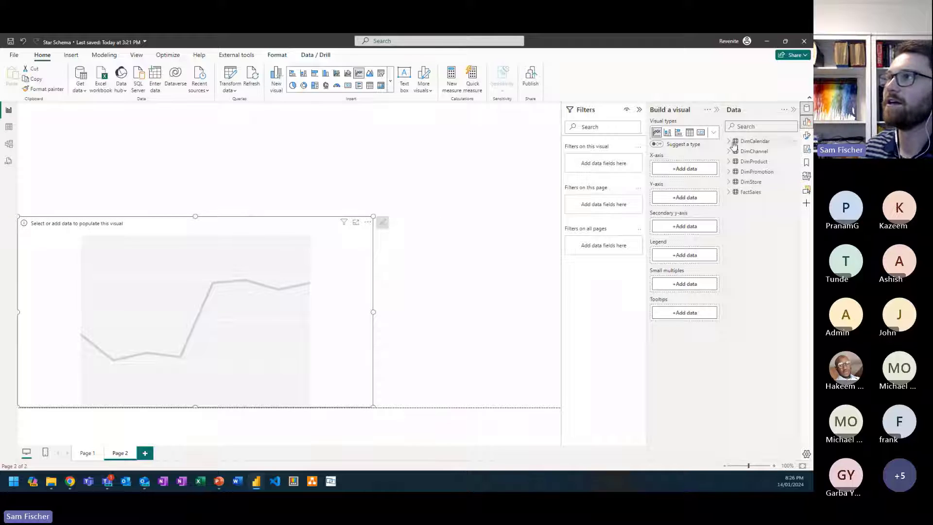
Step: Plot SalesAmount from FactSales against DateKey from DimCalendar in the line chart
click(731, 141)
drag(765, 162, 698, 171)
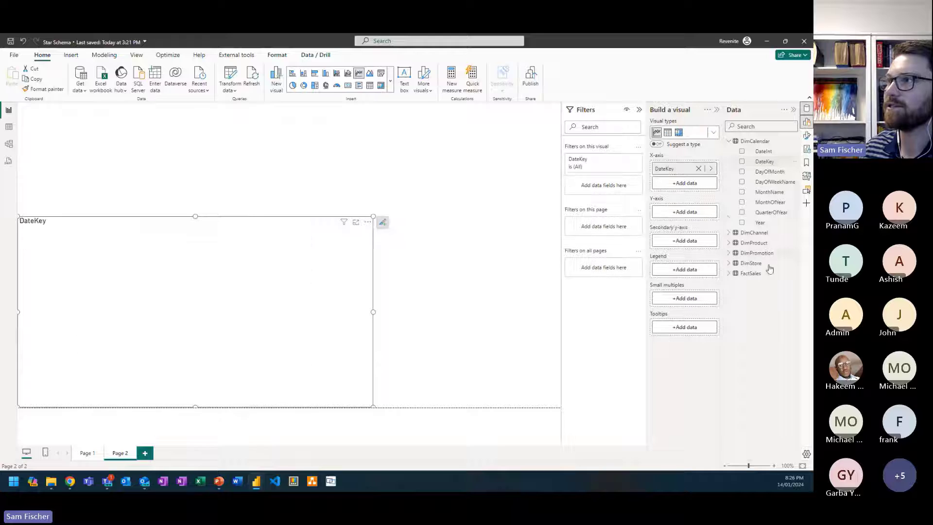
click(729, 274)
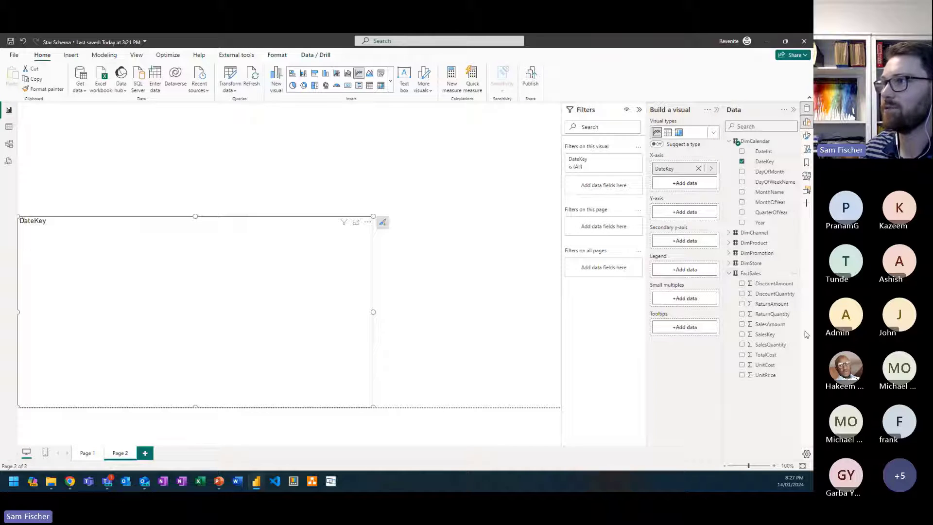
drag(774, 325, 707, 215)
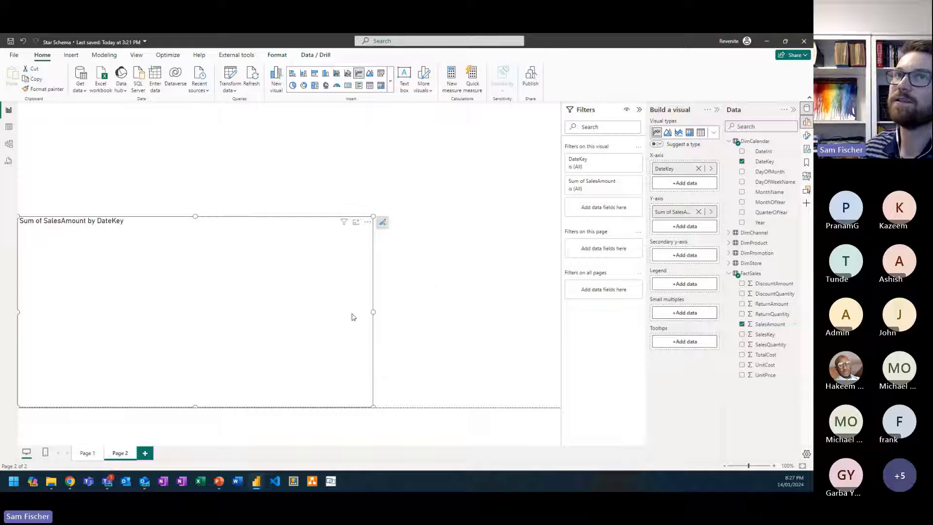
Step: Add a slicer on StoreName from DimStore, sized to fit above the right part of the line chart
click(267, 176)
click(371, 84)
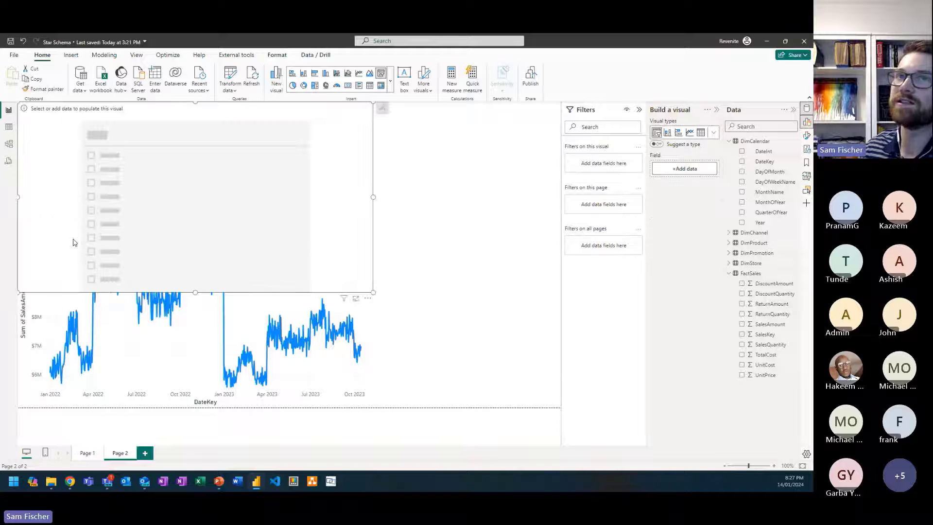
drag(19, 293, 226, 218)
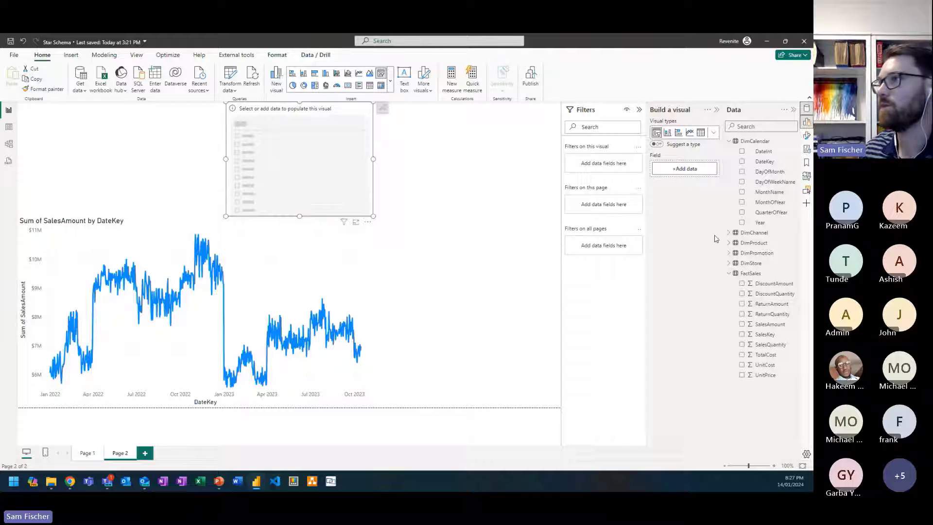
click(732, 263)
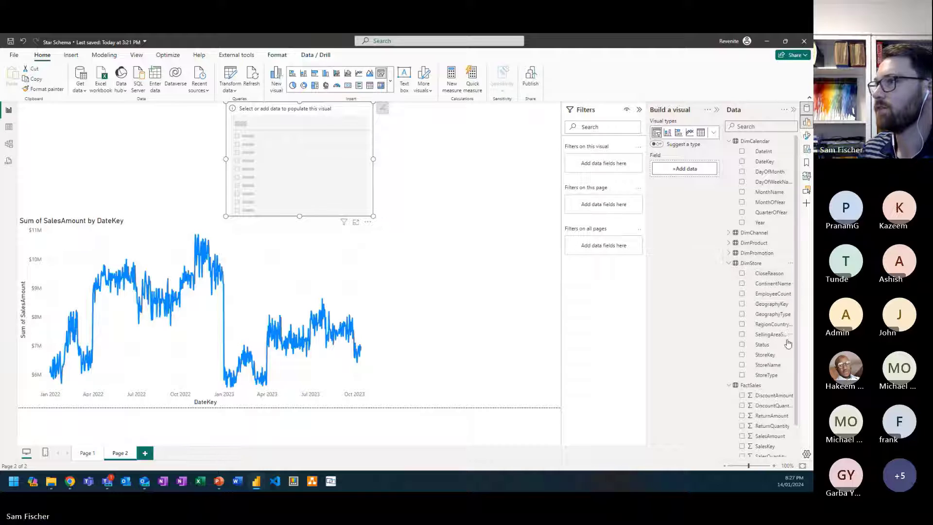
drag(772, 367, 682, 176)
Step: Add a second slicer on ProductName from DimProduct, filling the full-height area beside the line chart
click(446, 226)
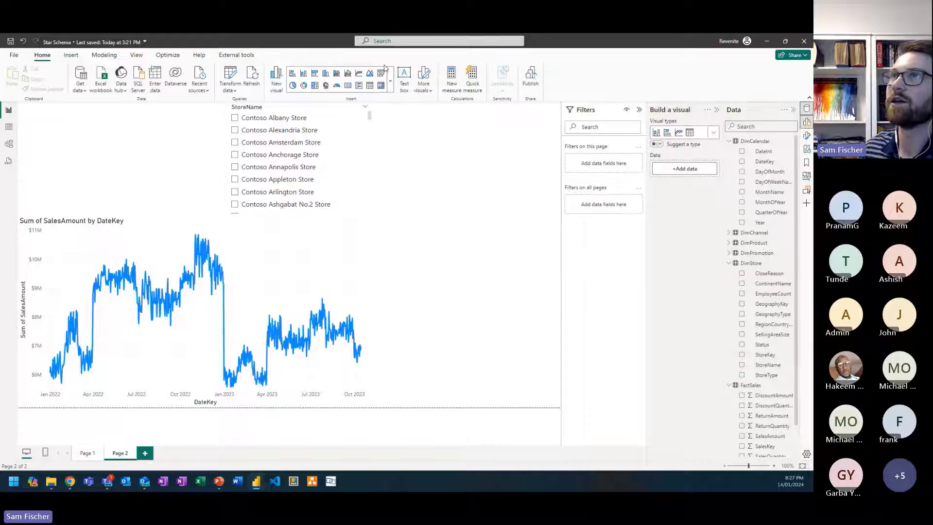
drag(122, 191, 494, 172)
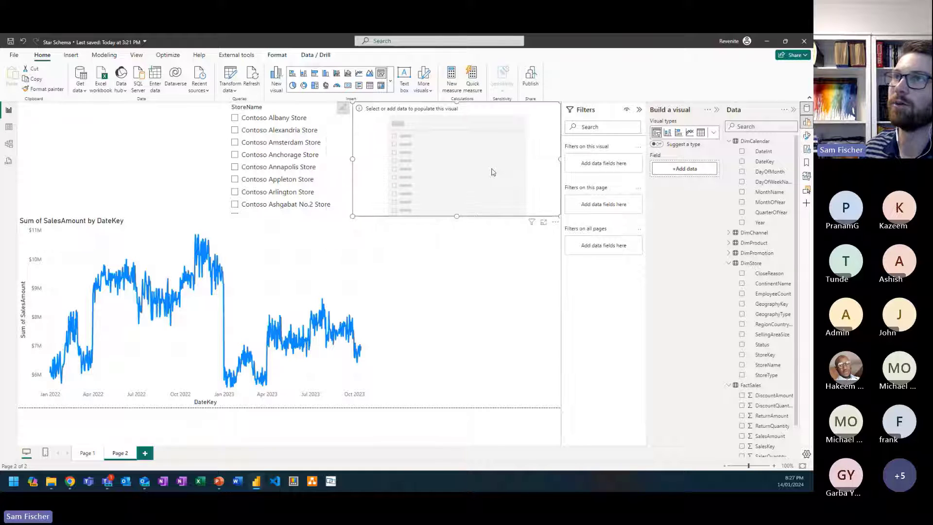
drag(353, 217, 381, 407)
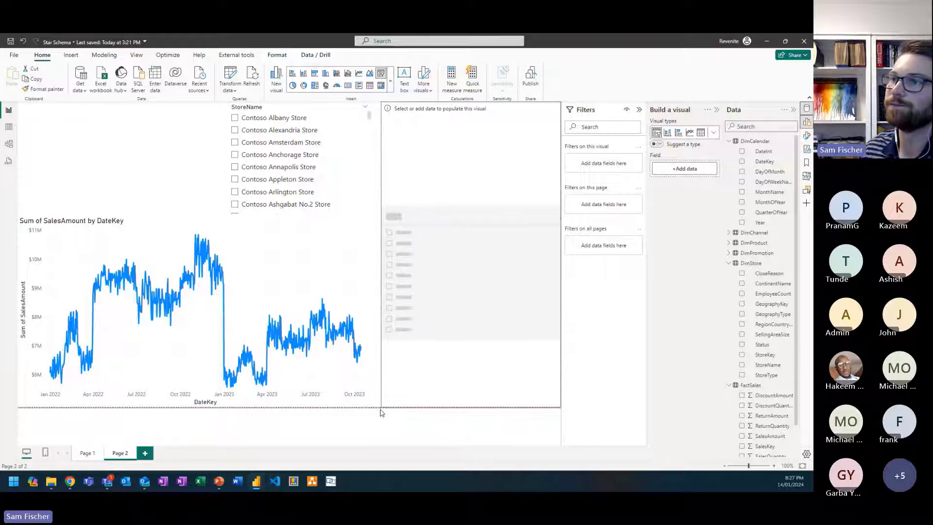
click(729, 243)
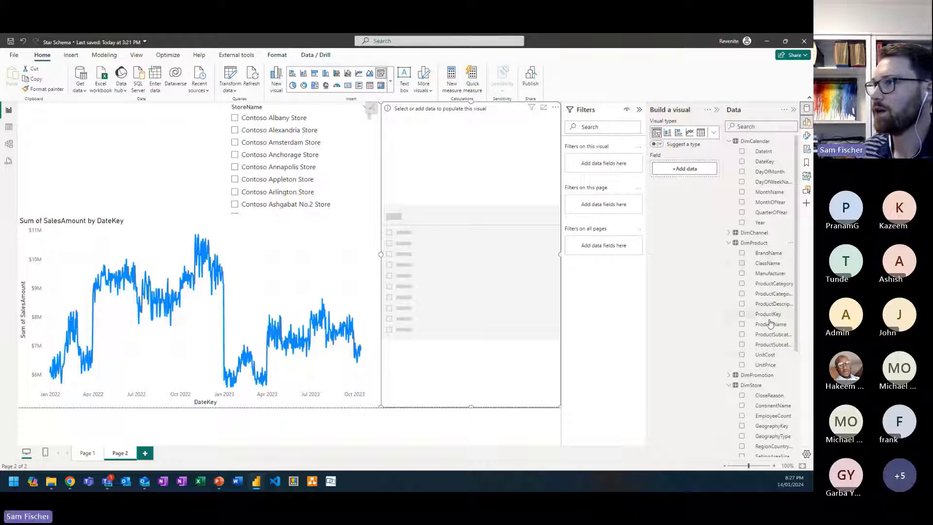
drag(770, 325, 693, 169)
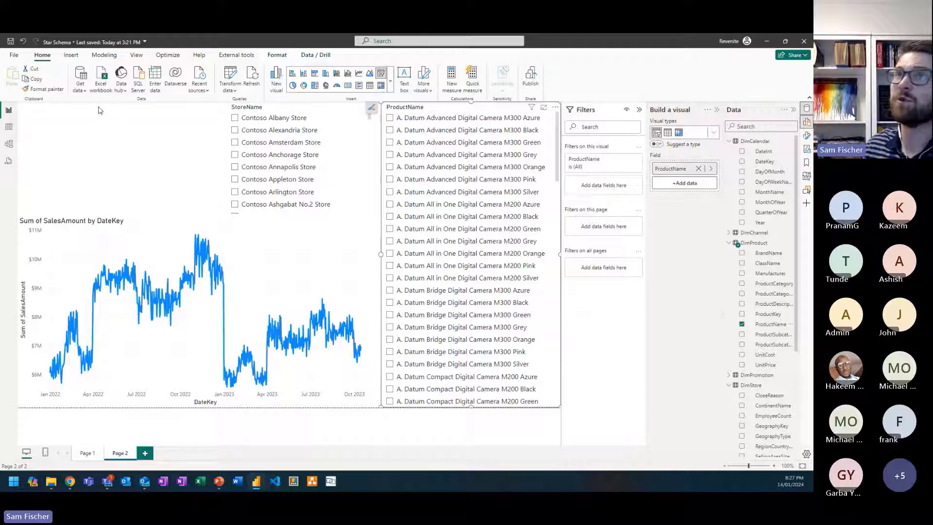
Step: Filter to Contoso Albany Store and try the A. Datum All in One Digital Camera M200 Pink and Orange products, ending on Silver
click(270, 120)
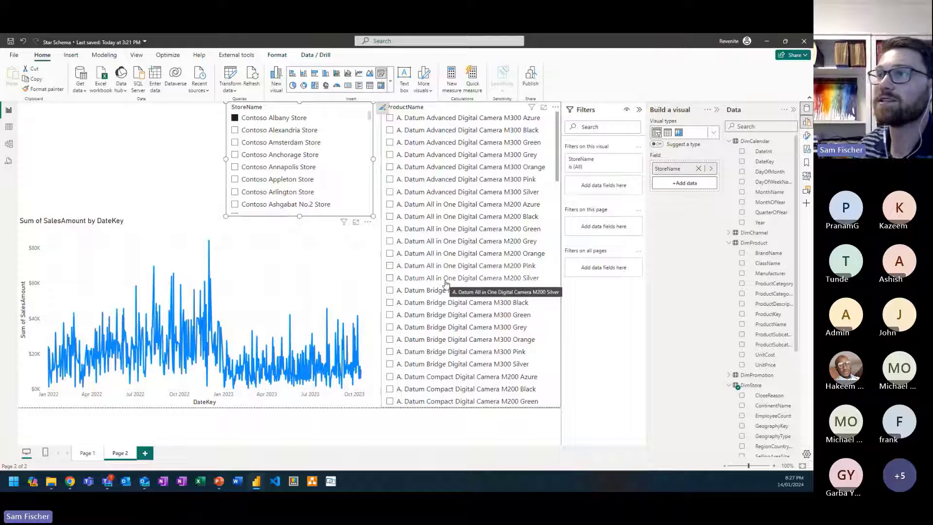
click(496, 265)
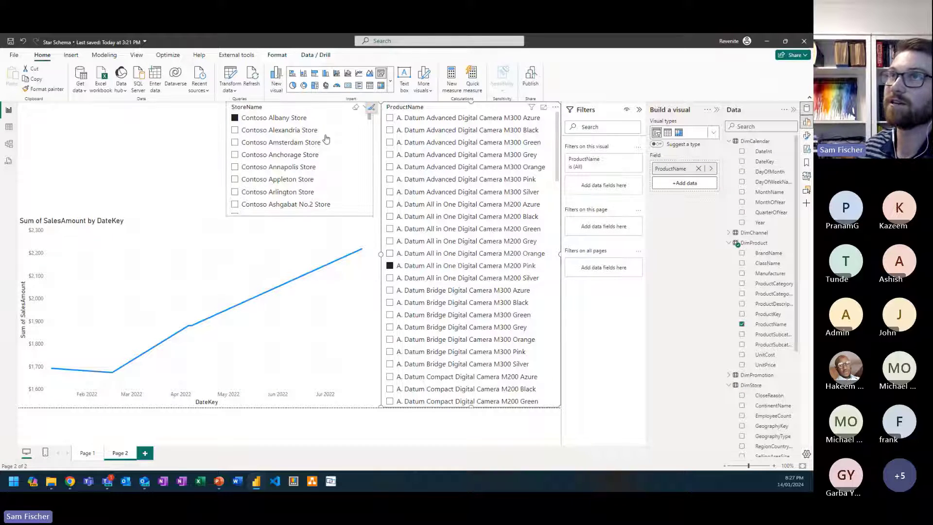
click(452, 254)
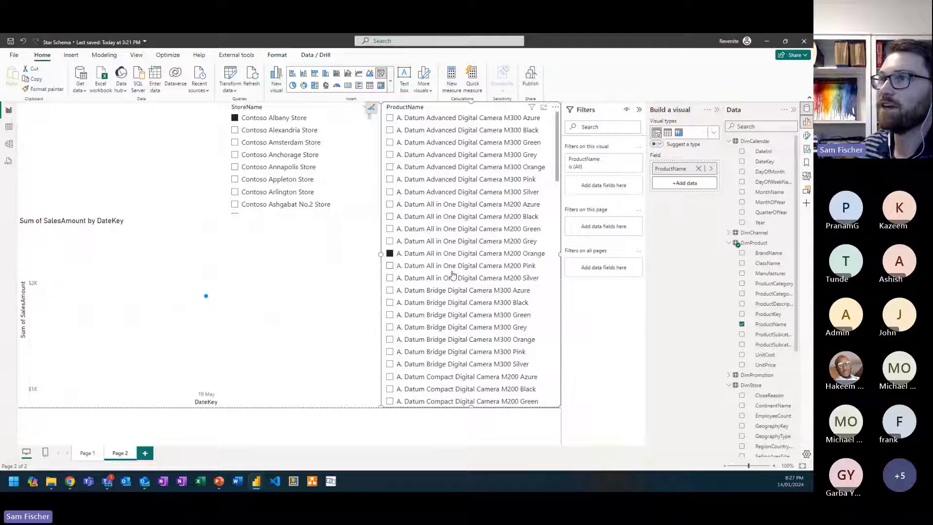
click(441, 281)
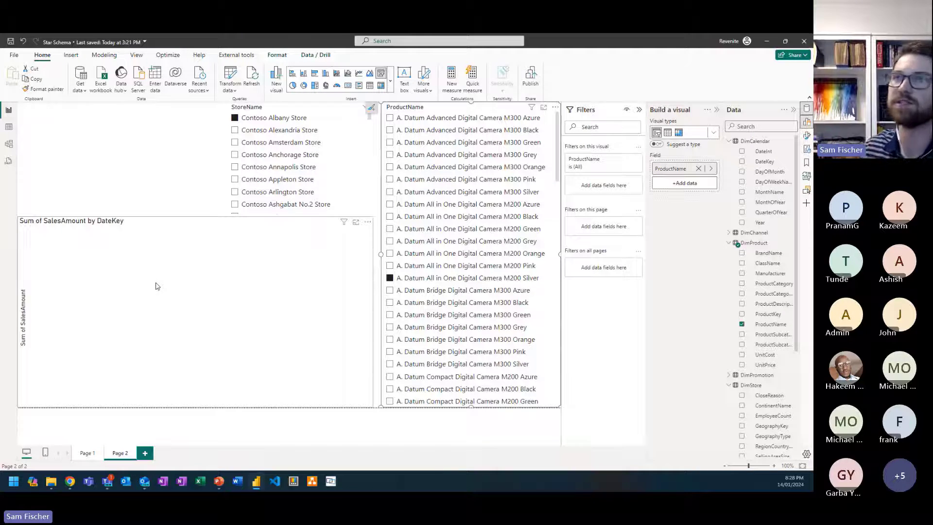
Step: Review the relationships around FactSales in the star schema model diagram, and return to the report
click(10, 143)
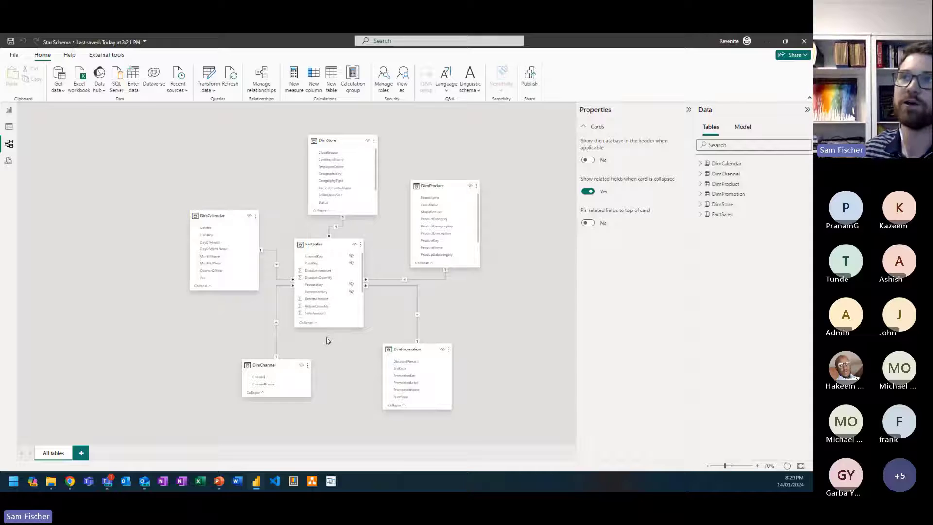
click(10, 111)
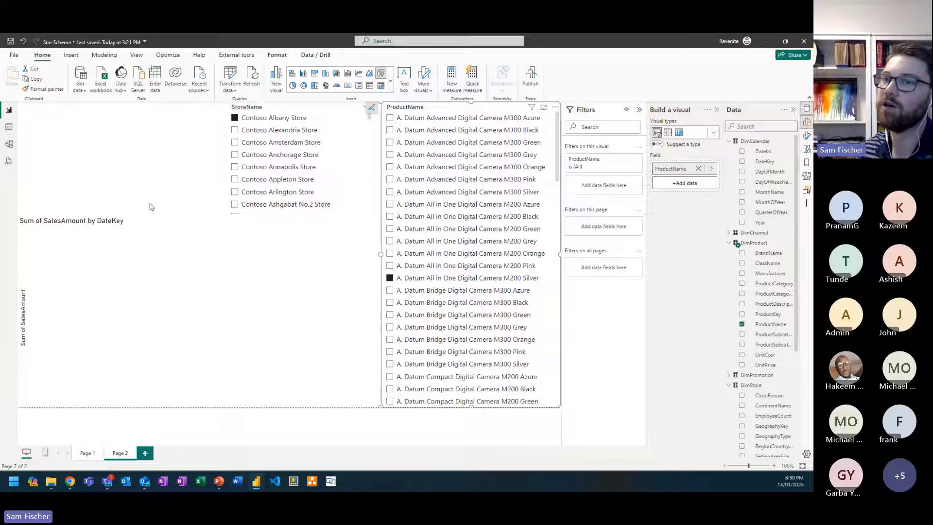
Step: Switch to the Flat File report, connect DAX Studio to it, and examine the VertiPaq Analyzer summary for the model's total size in memory
mouse_move(261, 483)
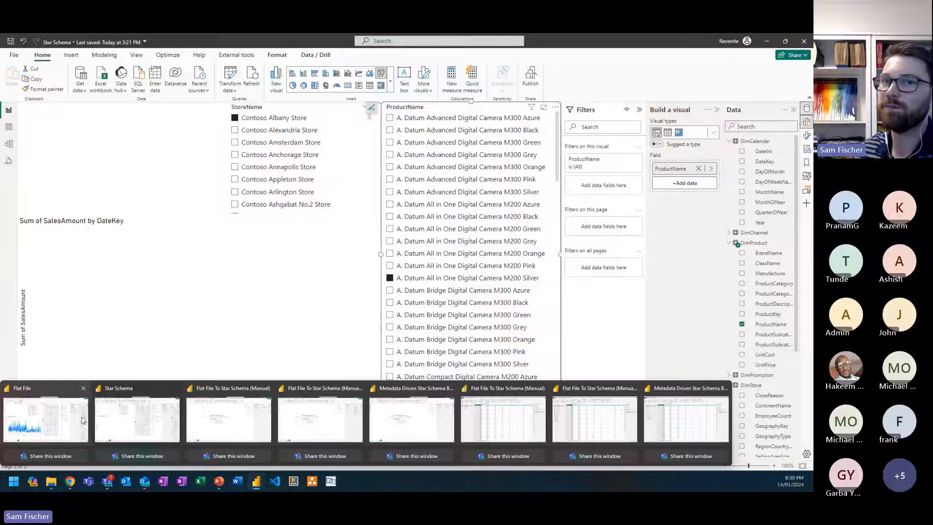
click(80, 421)
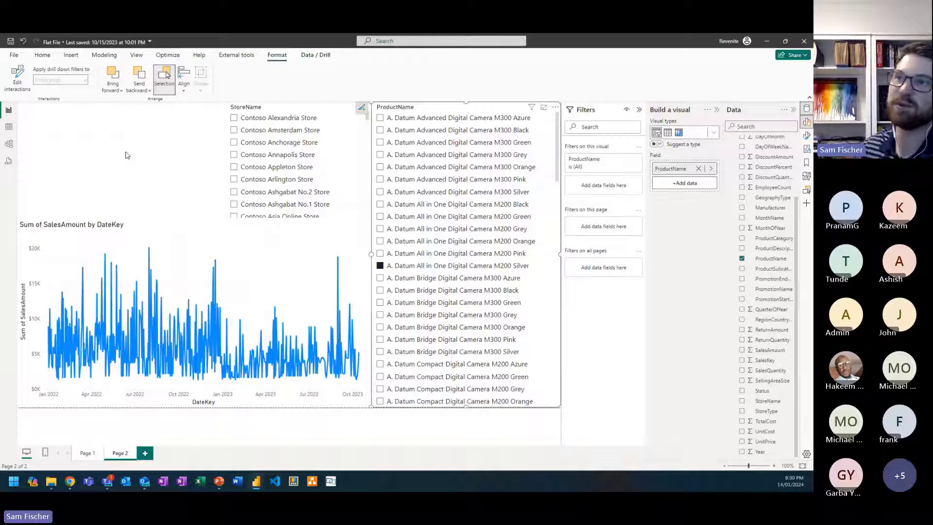
click(228, 57)
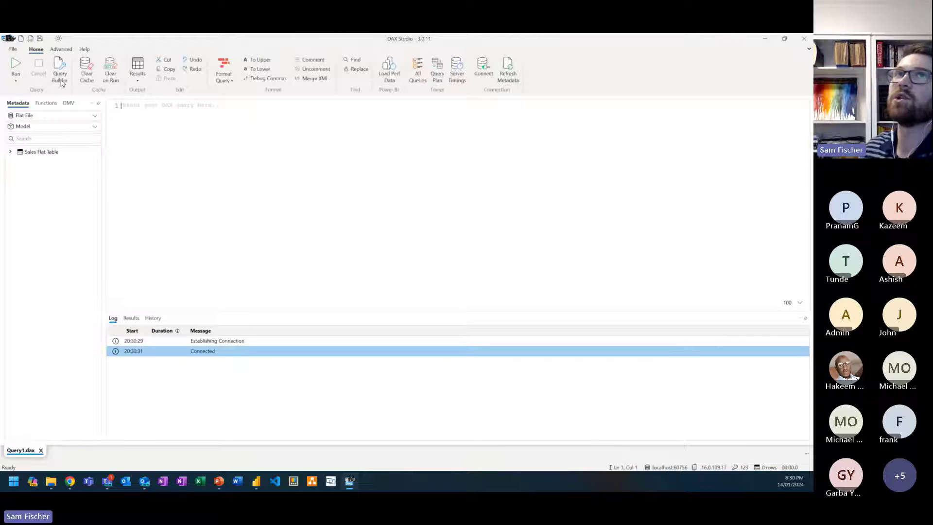
click(62, 52)
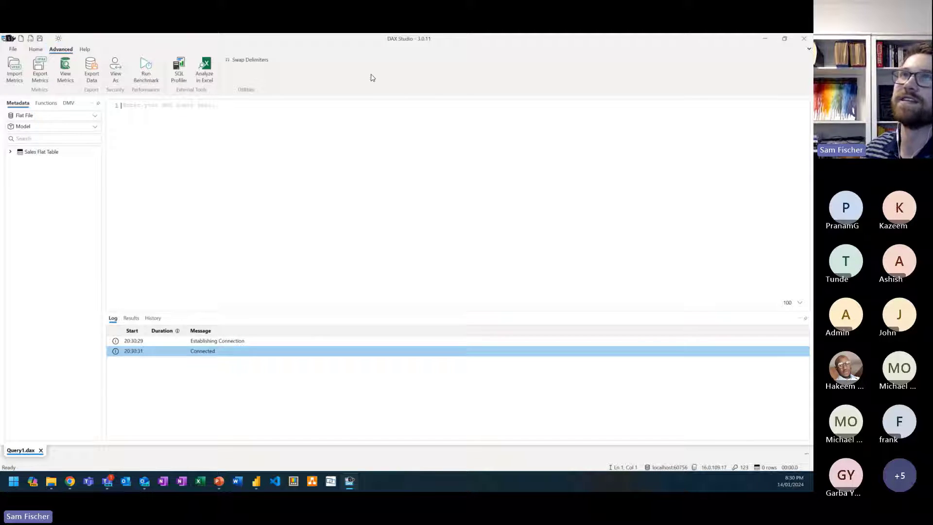
click(66, 74)
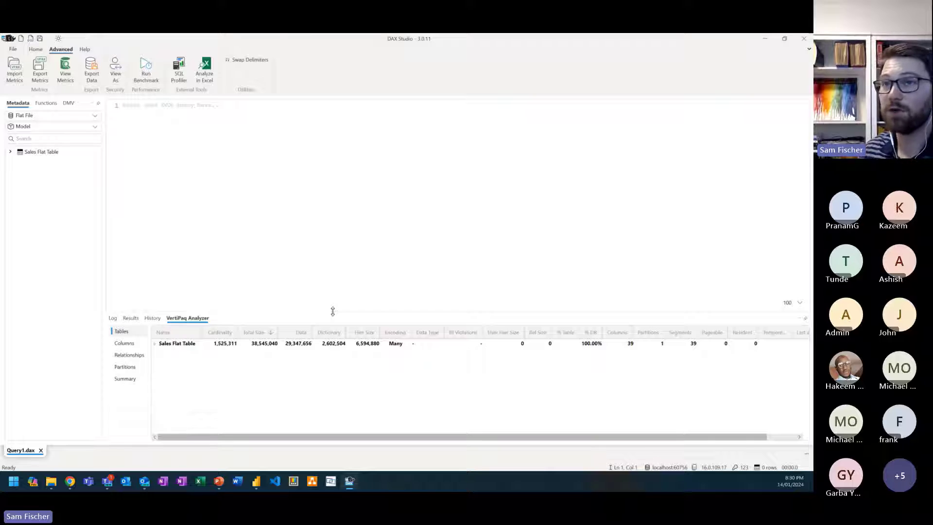
click(141, 379)
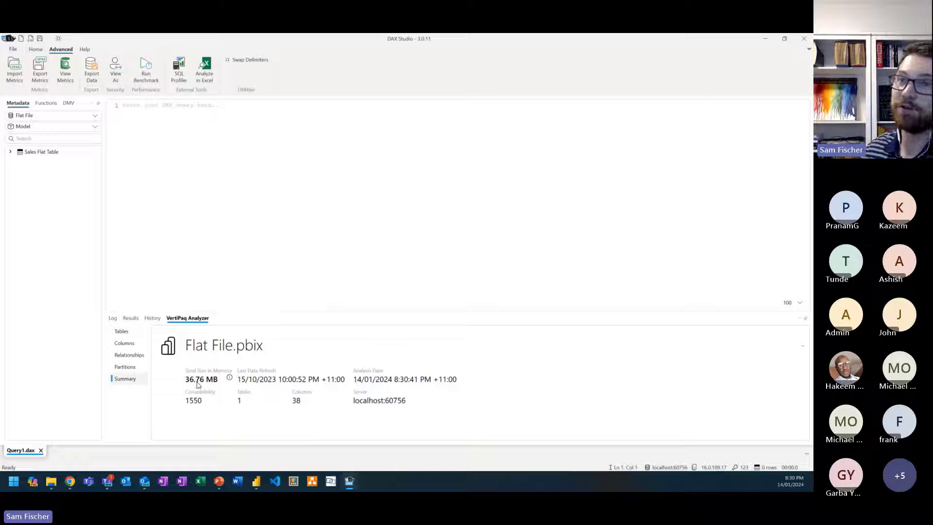
mouse_move(199, 386)
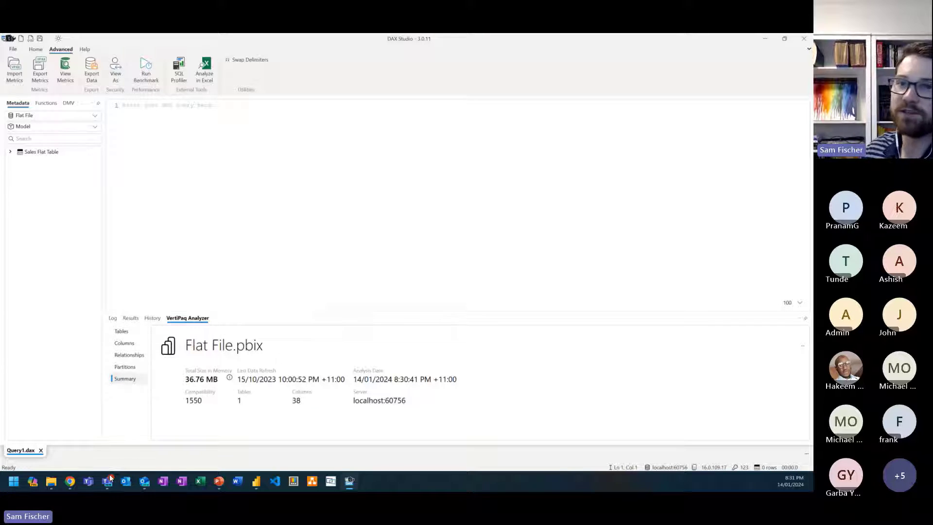
Step: Switch to the Star Schema report, connect DAX Studio to its model, and examine its VertiPaq Analyzer summary
mouse_move(257, 482)
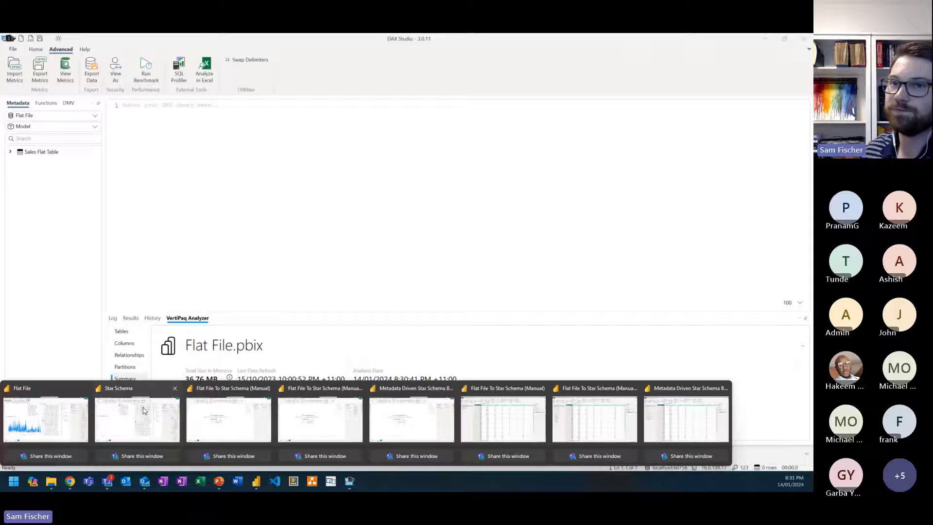
click(143, 411)
click(278, 55)
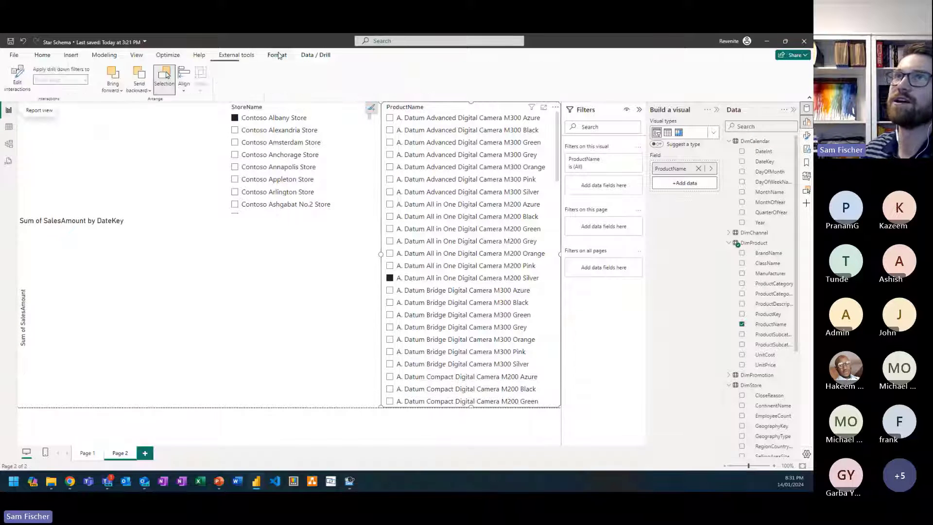
click(238, 55)
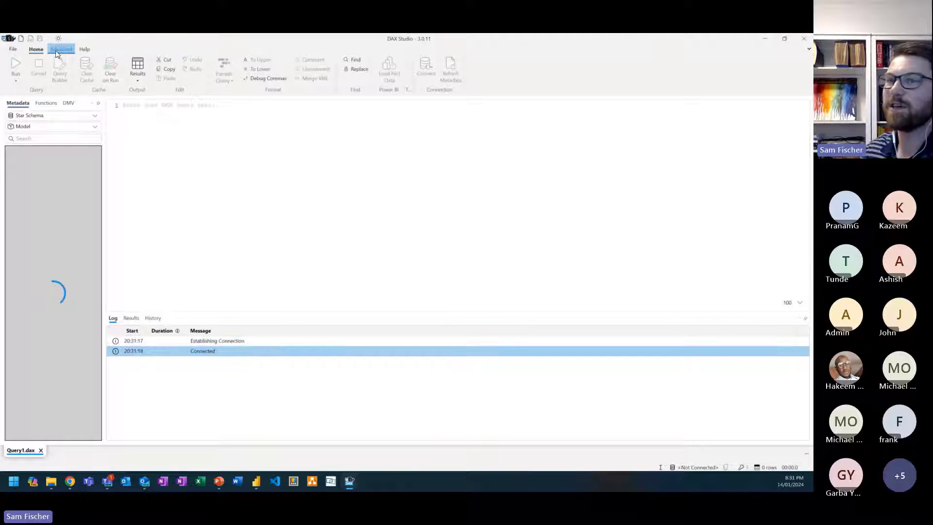
click(58, 49)
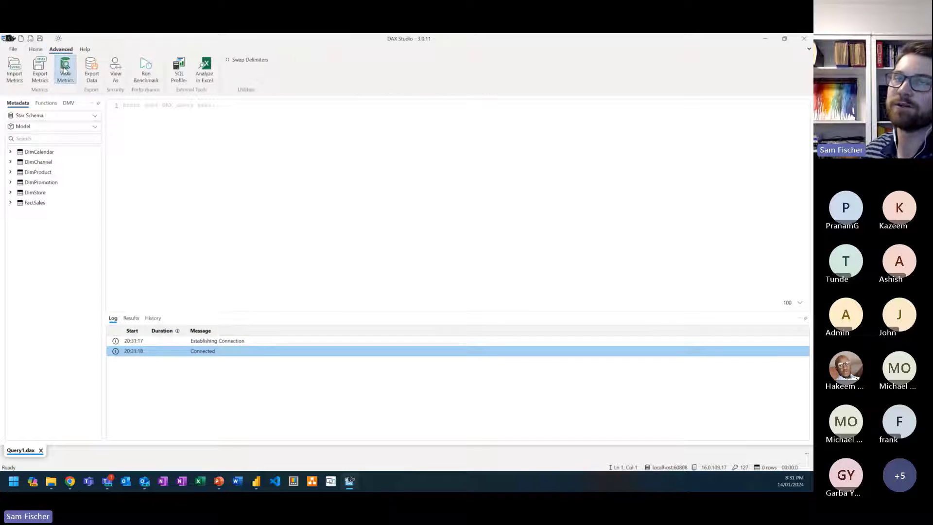
click(65, 70)
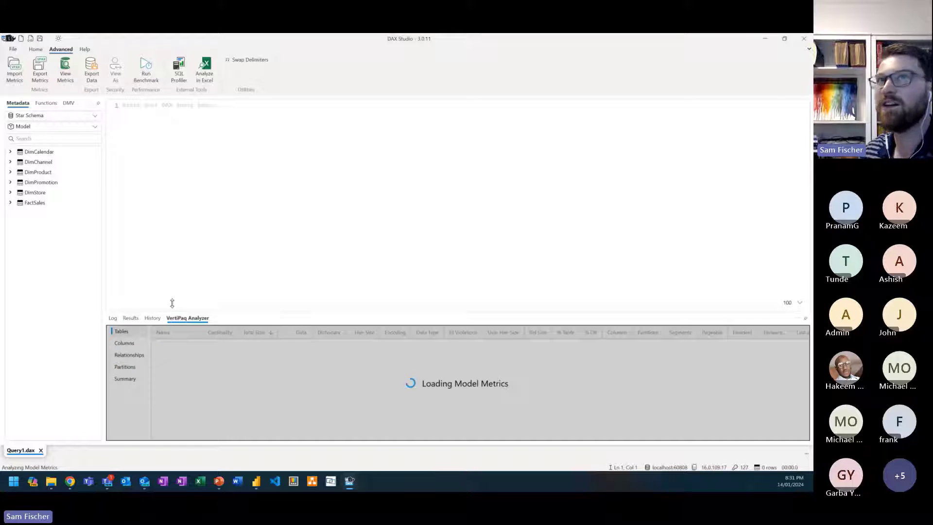
click(139, 379)
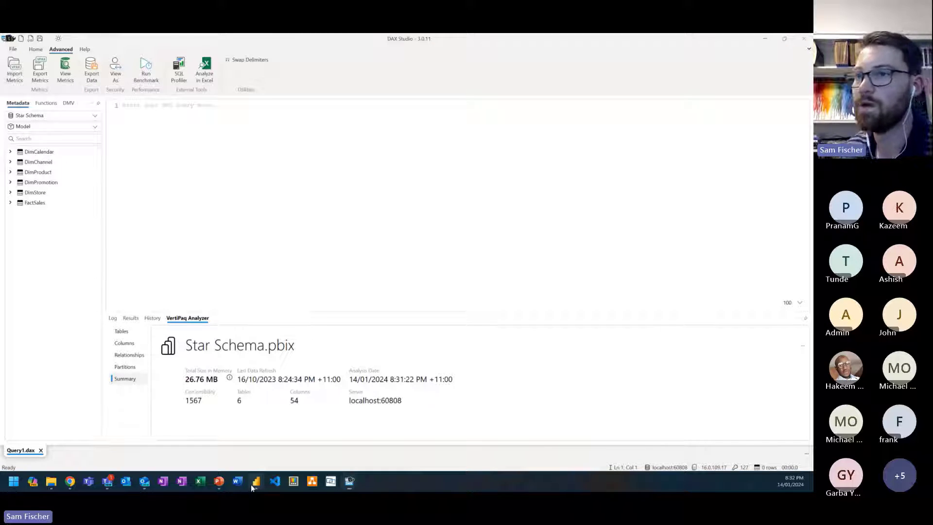
Step: Switch to Flat File To Star Schema (Manual), list the Sales Flat Table fields, and show the query in an enlarged Power Query Editor
mouse_move(252, 486)
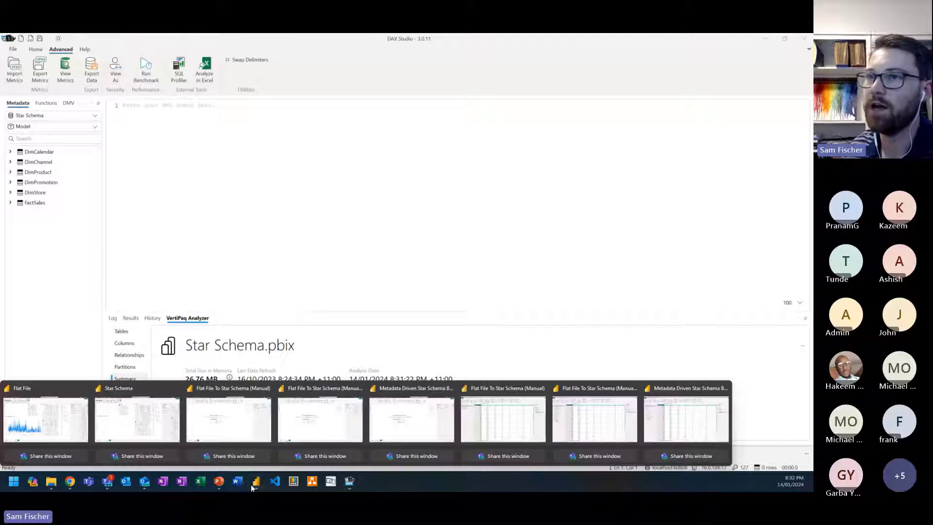
click(224, 413)
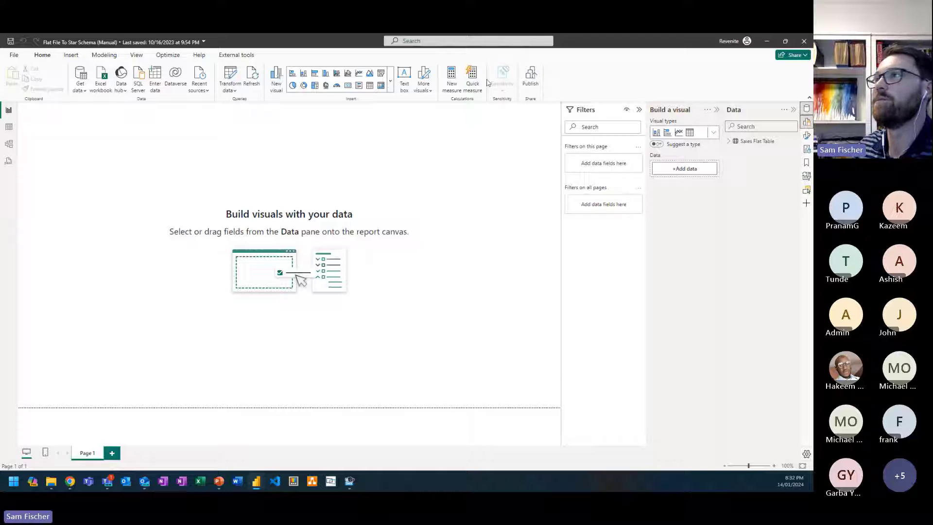
click(729, 142)
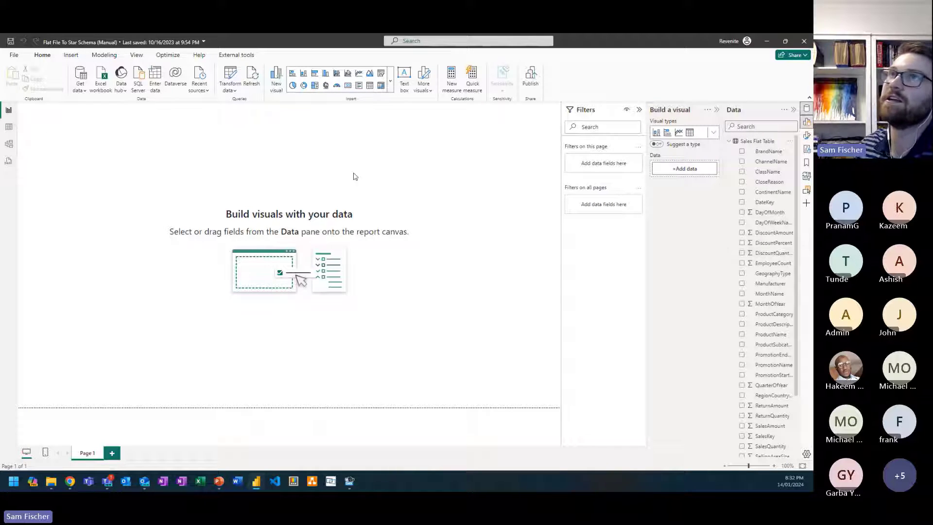
click(229, 75)
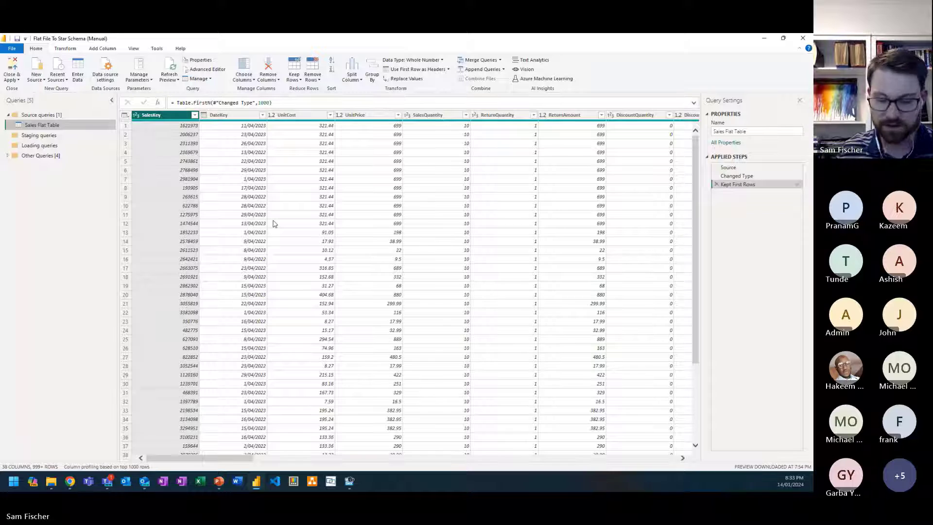
scroll(274, 224, up, 3)
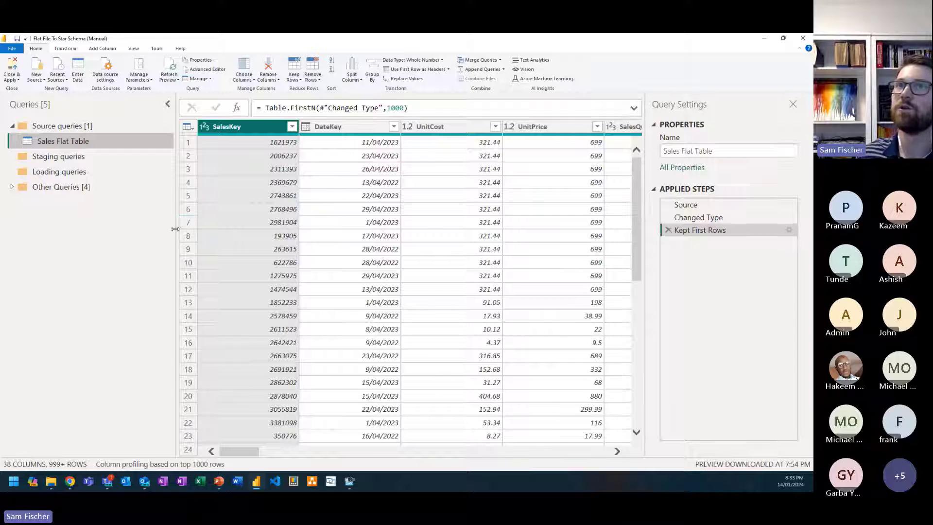
Step: Create a reference of the Sales Flat Table query and move it into the Staging queries group
drag(176, 231, 129, 232)
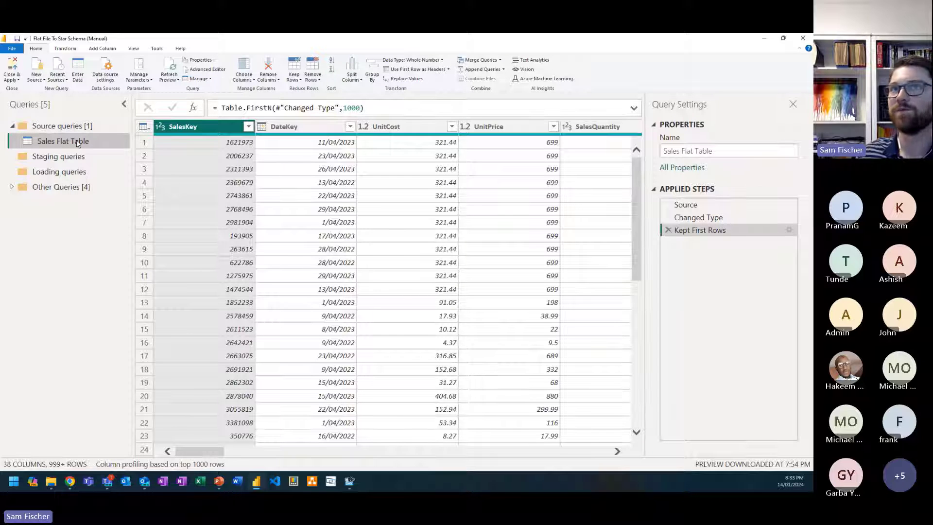
right_click(63, 141)
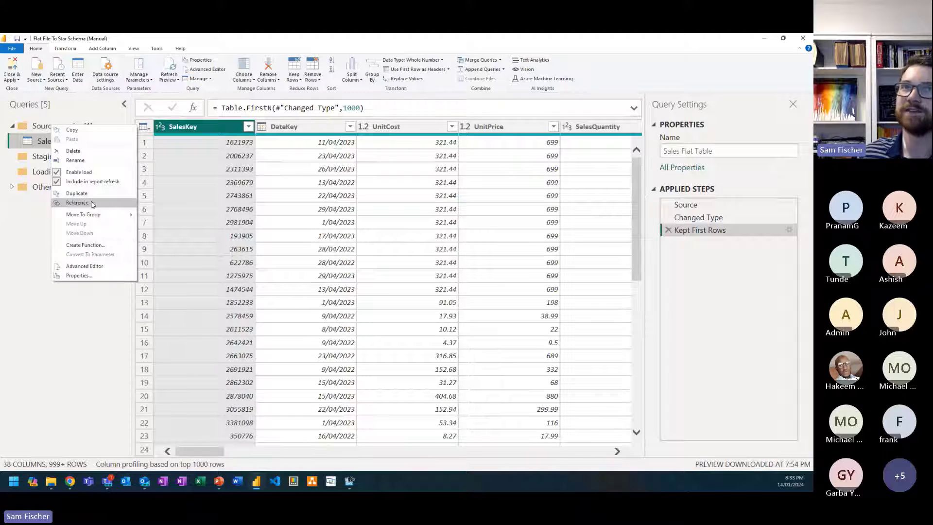
click(78, 203)
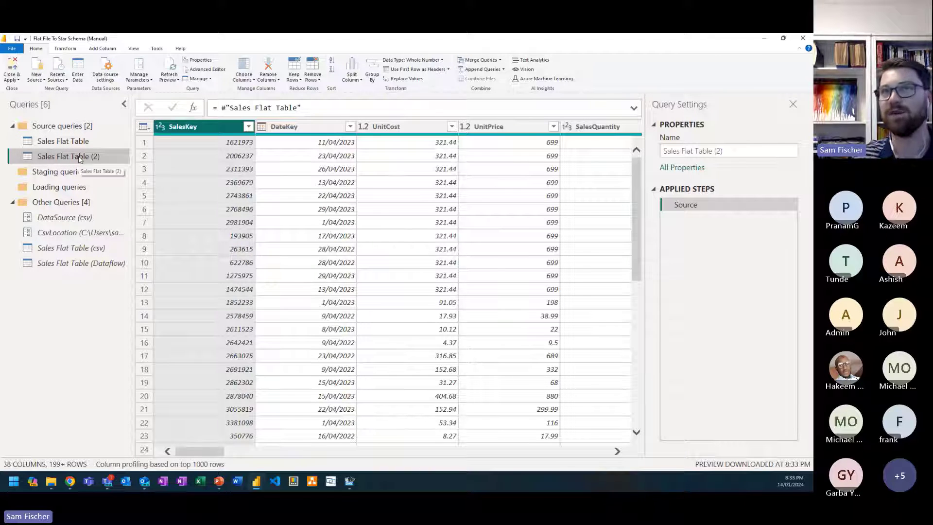
drag(80, 159, 83, 170)
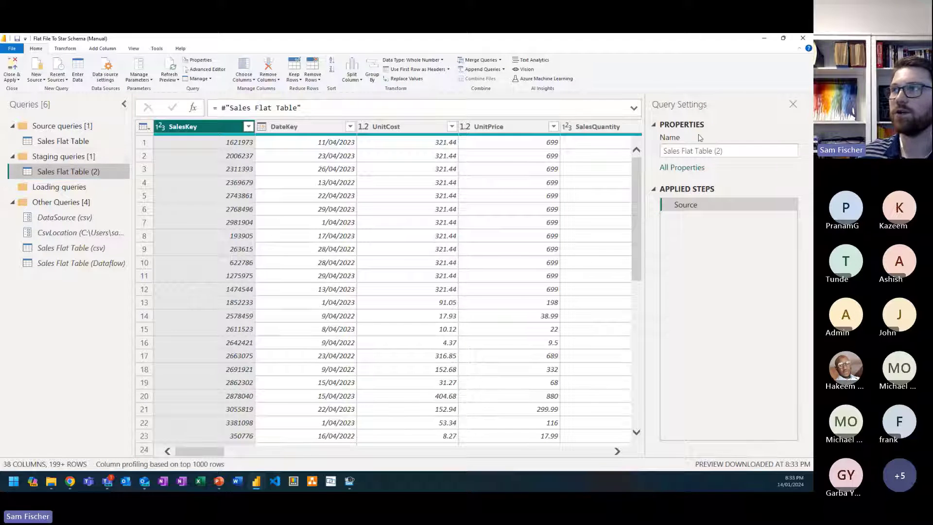
Step: Rename the referenced query in the Staging queries group as Dim Calendar (Staging)
drag(738, 151, 645, 163)
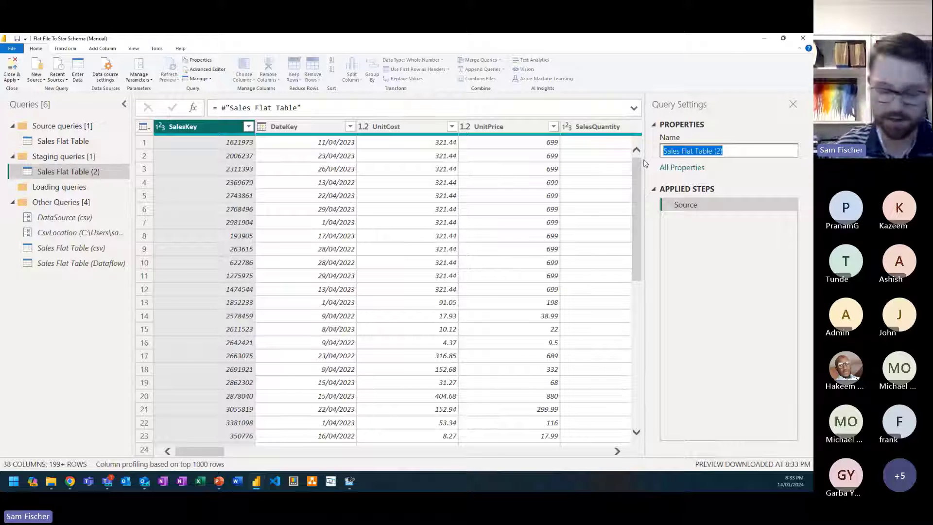
text(Dim )
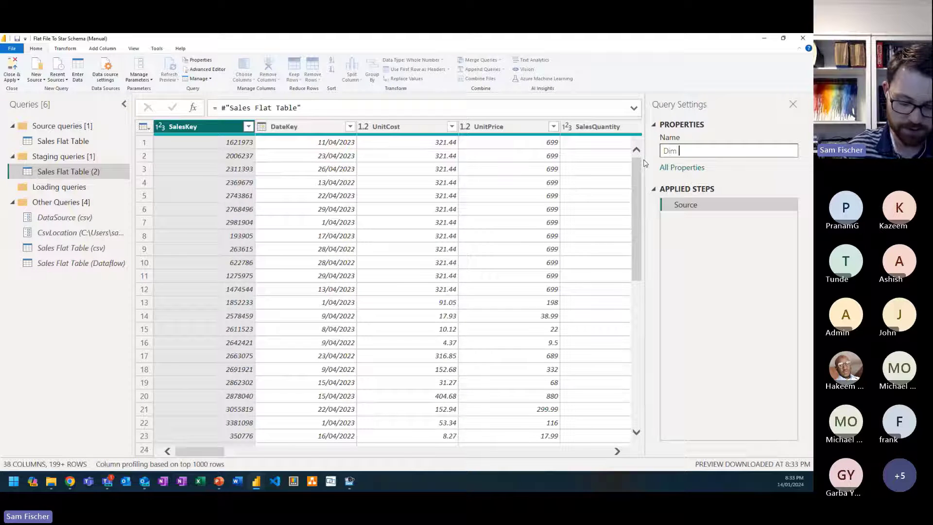
text(Calendar ()
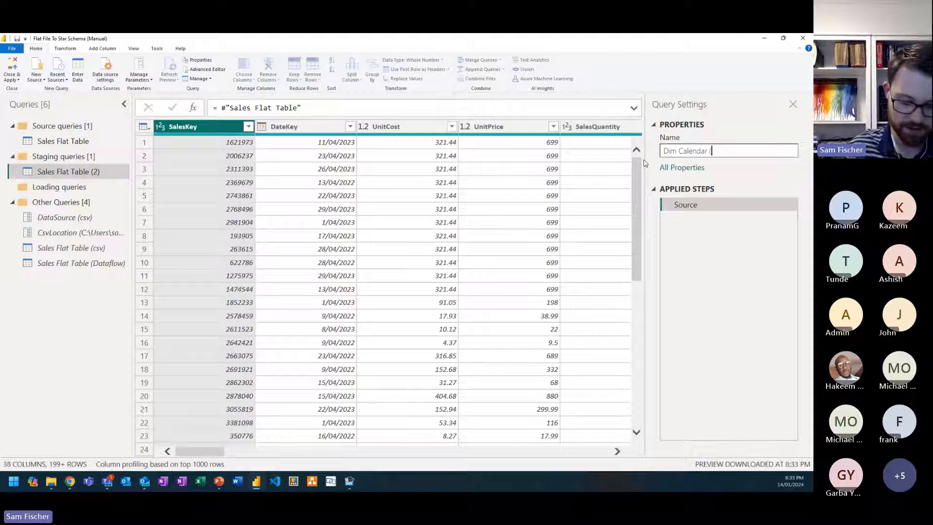
text(Staging))
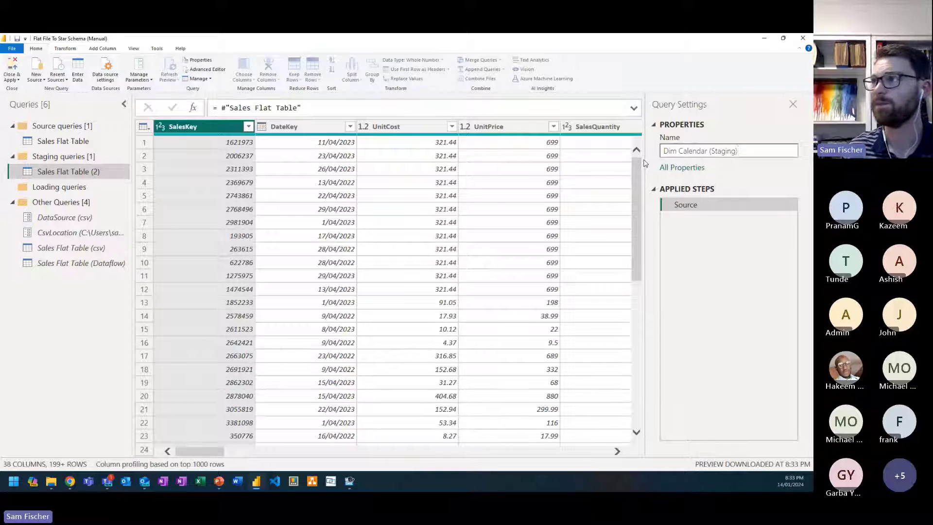
key(Return)
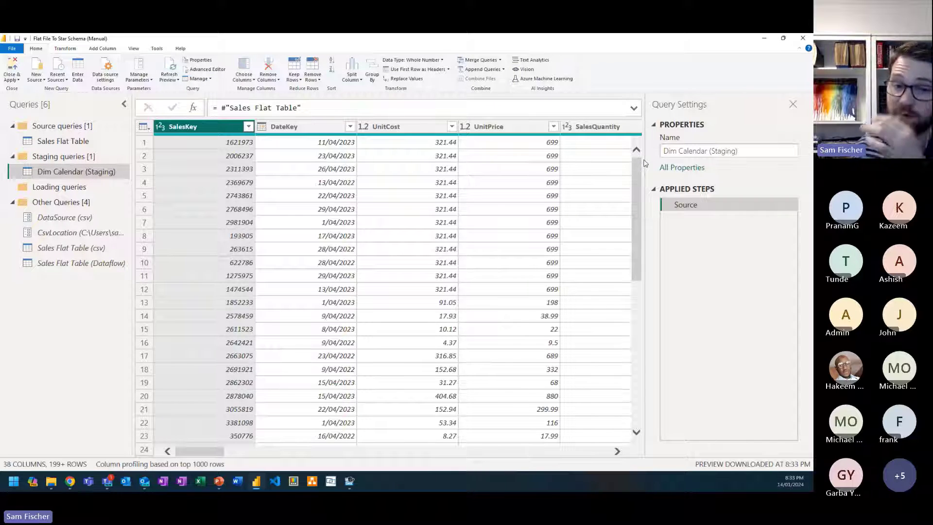
Step: Group the staging query by DateKey, MonthName, DayOfWeekName, Year, QuarterOfYear, MonthOfYear and DayOfMonth, with an All Rows aggregation named All Rows
click(324, 125)
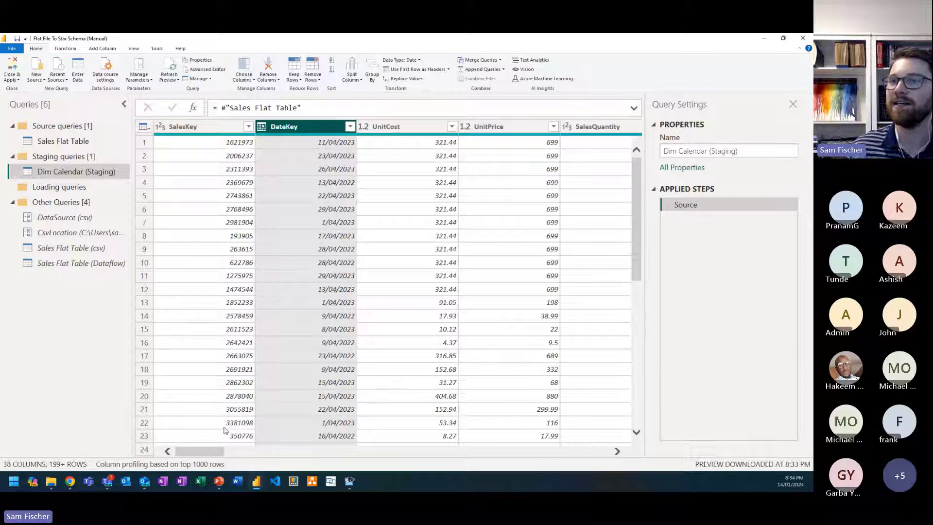
drag(221, 451, 572, 410)
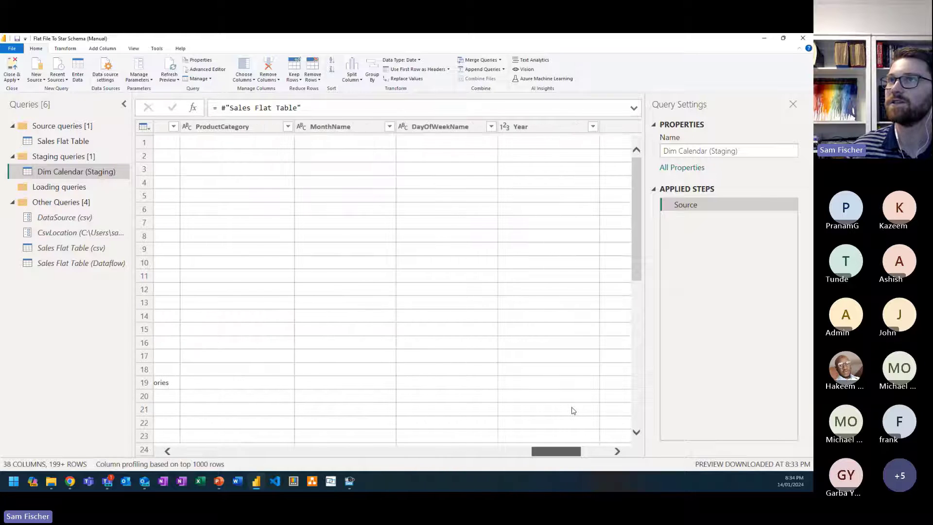
click(340, 127)
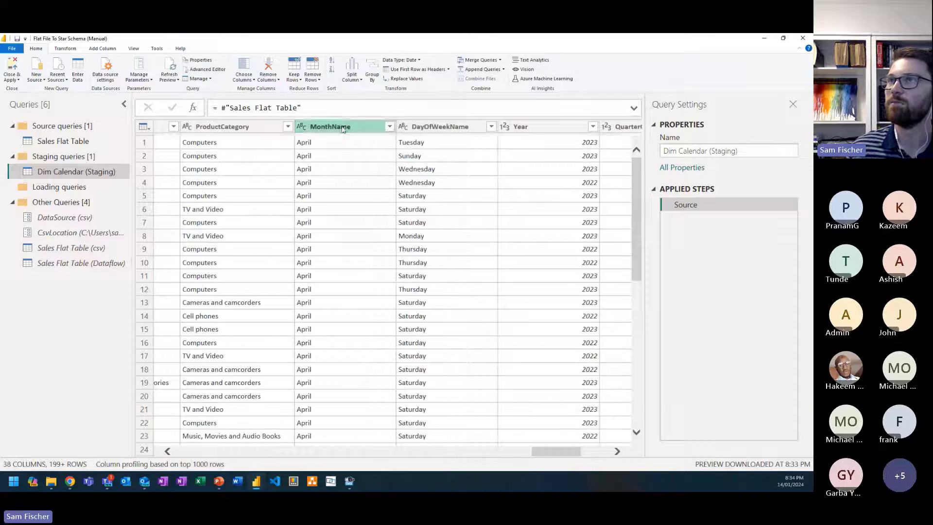
ctrl+click(450, 128)
ctrl+click(535, 129)
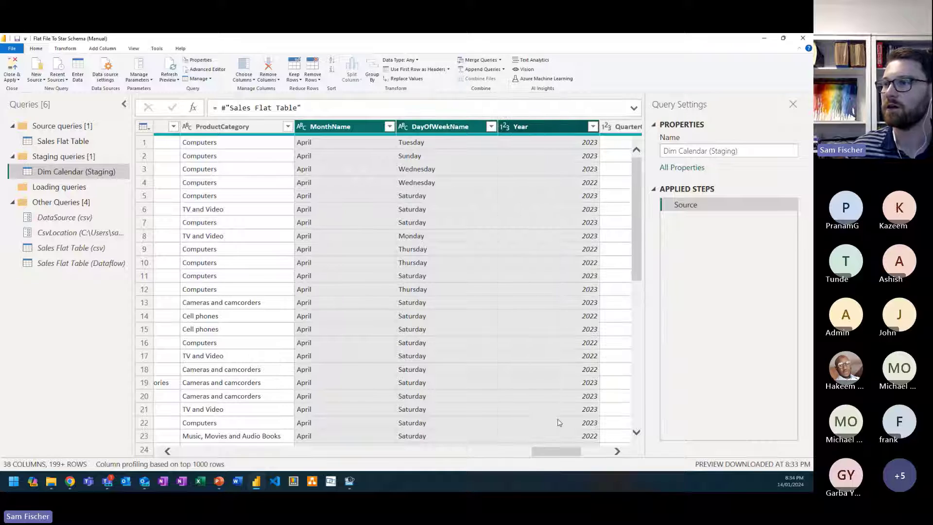
drag(562, 455, 591, 455)
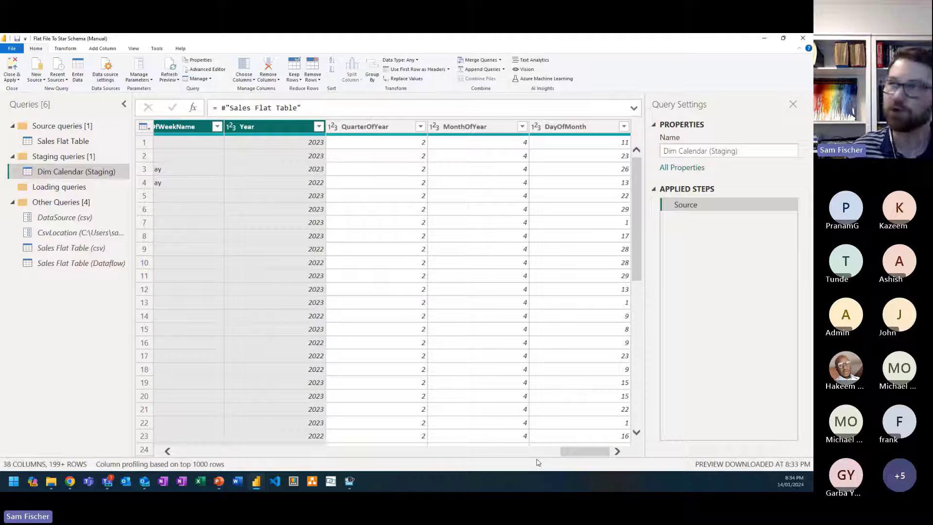
ctrl+click(359, 127)
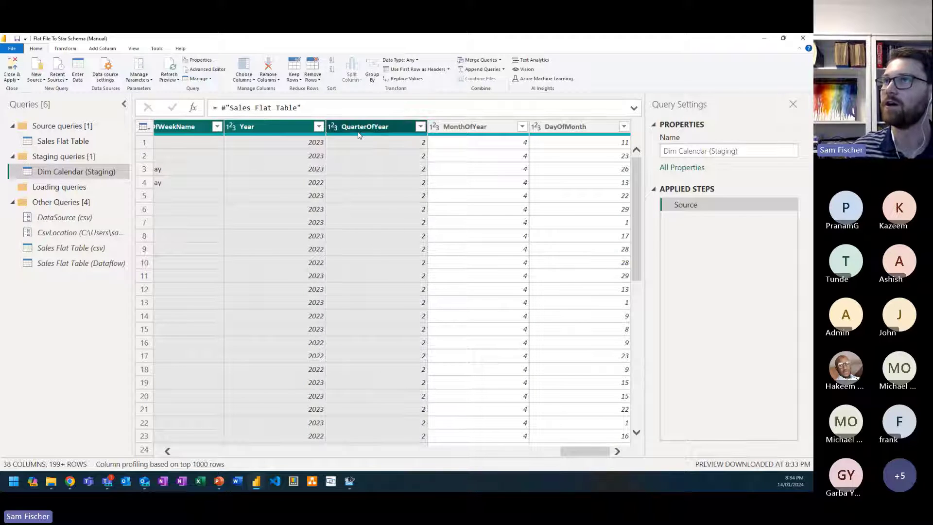
ctrl+click(449, 125)
ctrl+click(555, 129)
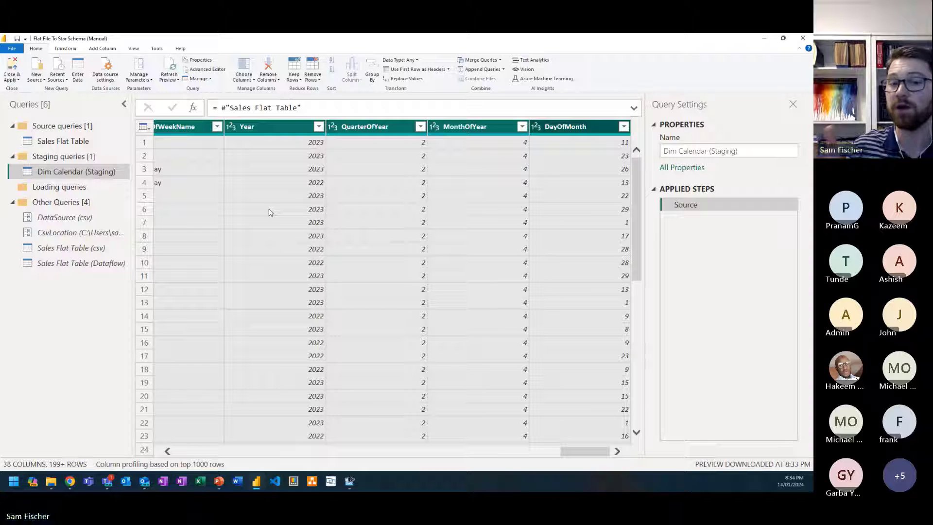
click(64, 51)
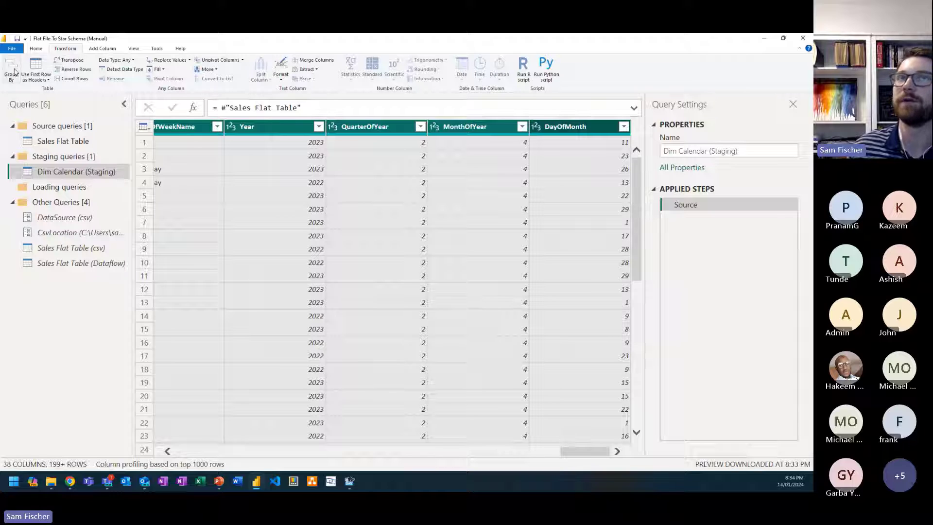
click(11, 73)
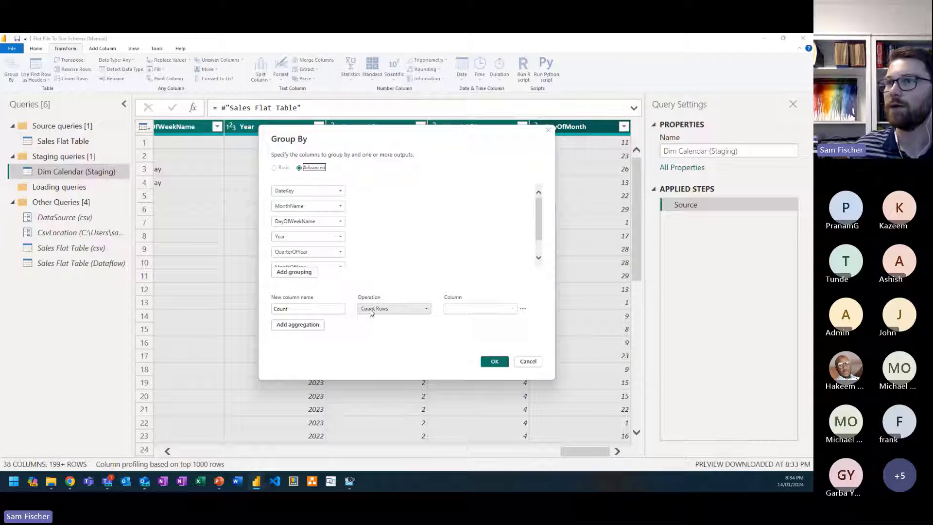
click(377, 309)
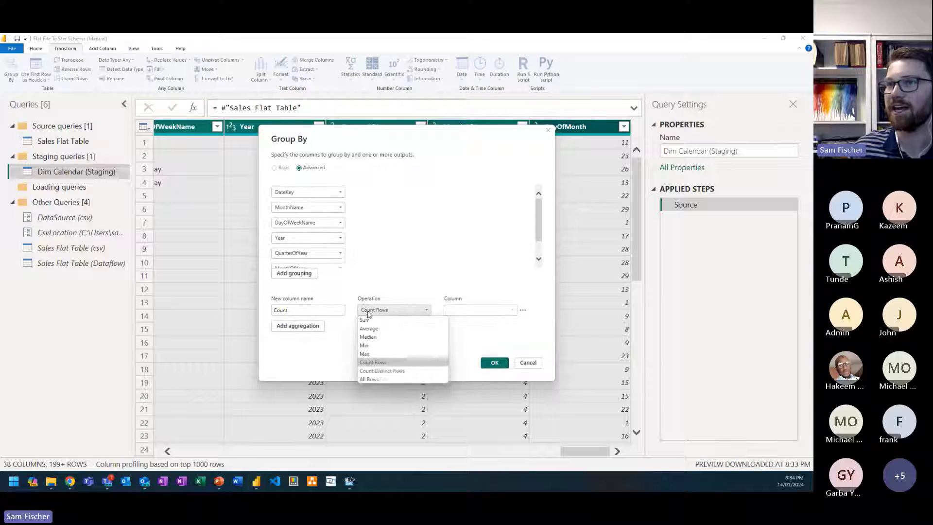
click(389, 382)
drag(291, 310, 266, 315)
text(A)
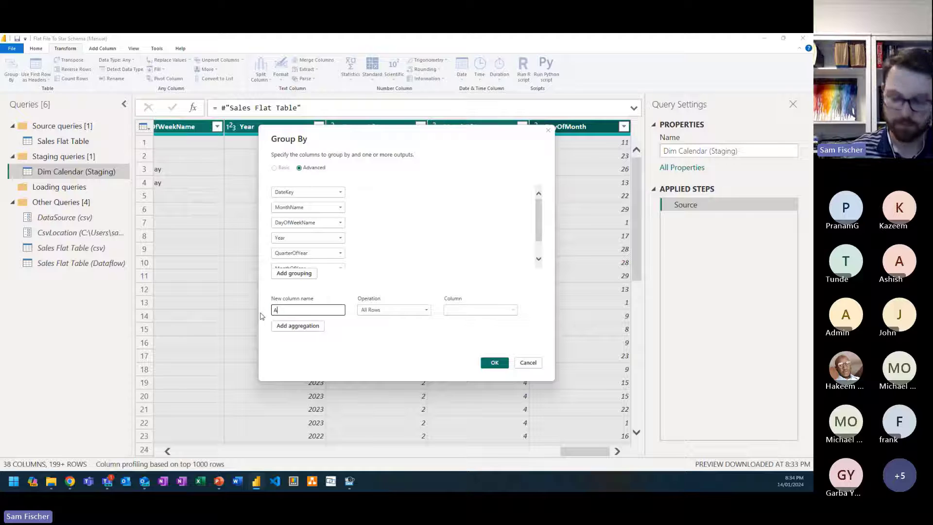
text(ll Rows)
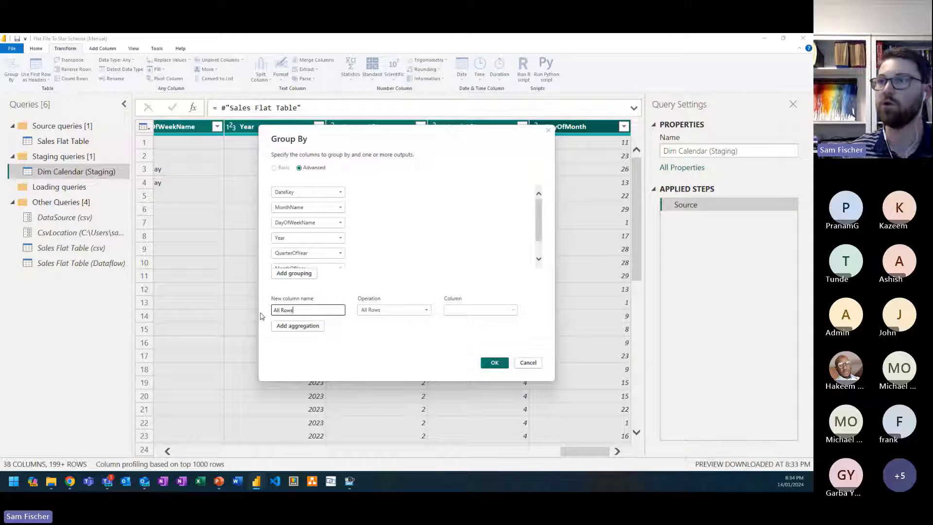
click(500, 363)
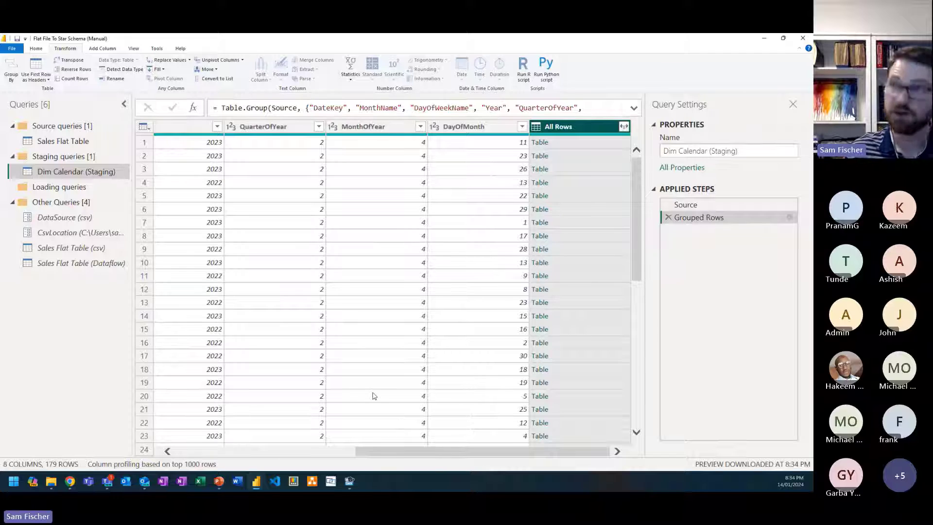
Step: Sort the grouped Dim Calendar (Staging) rows by DateKey in ascending order
key(ctrl+minus)
drag(396, 454, 244, 449)
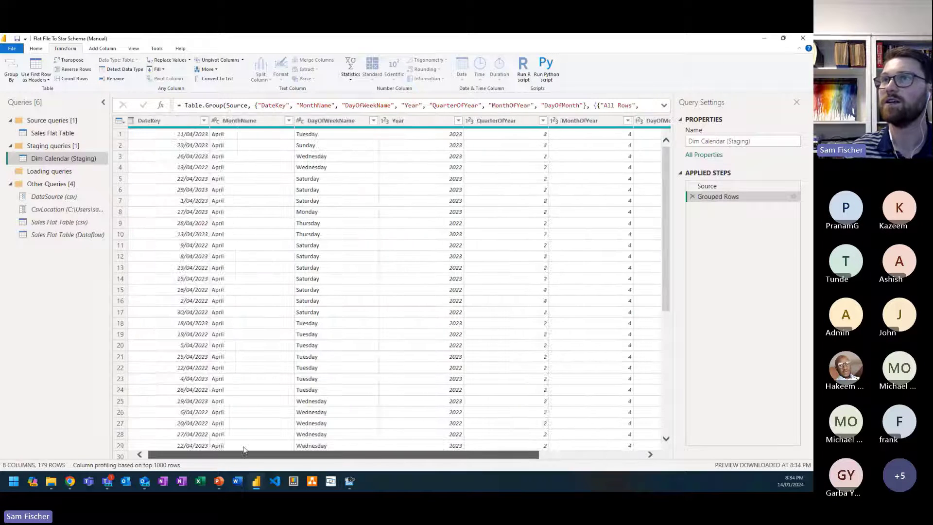
click(205, 121)
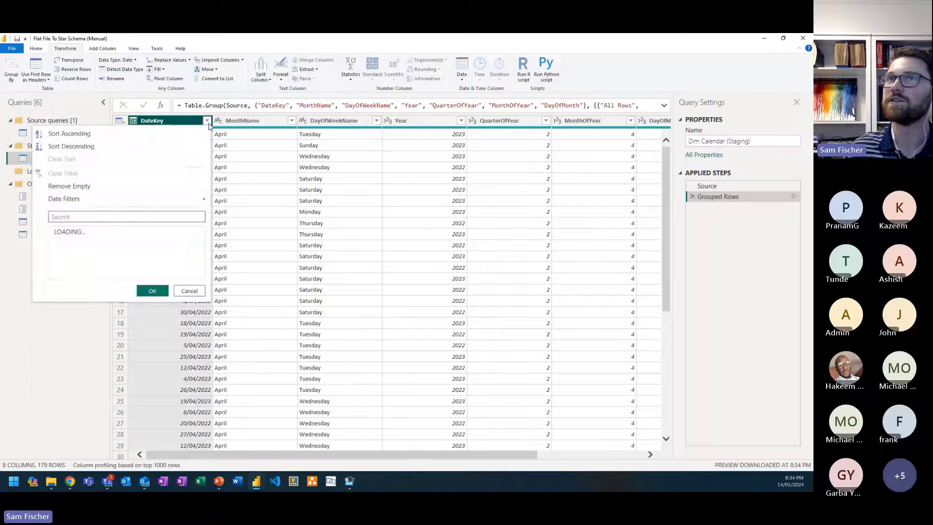
click(69, 133)
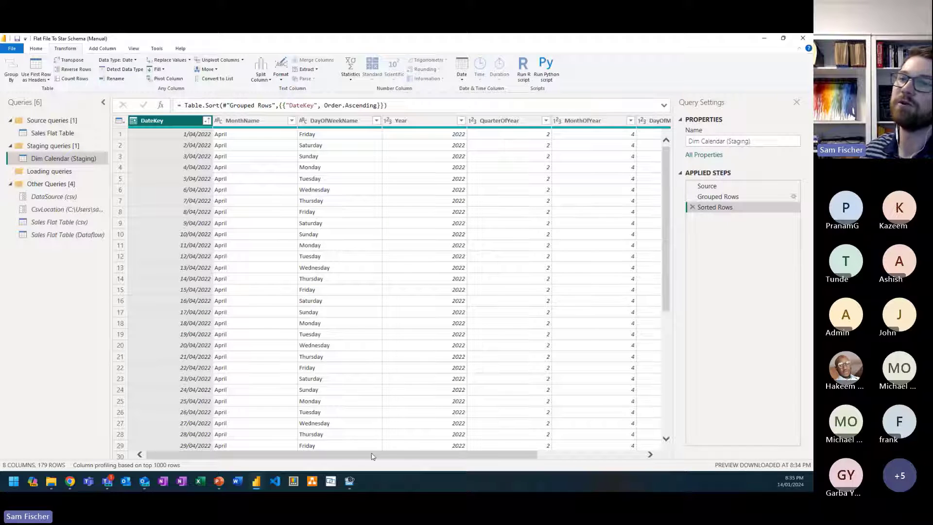
Step: Preview the nested tables in the All Rows column for the first few dates, enlarging the preview area
drag(389, 453, 498, 452)
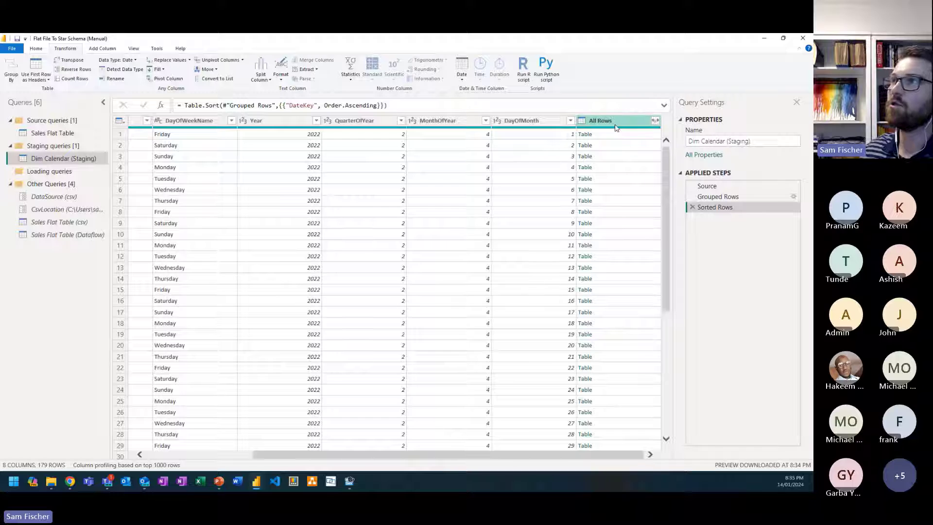
click(610, 137)
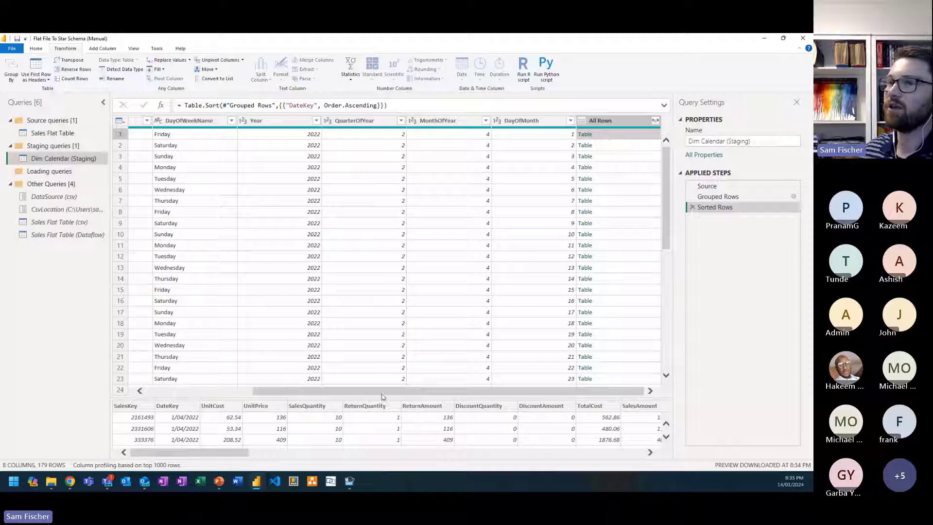
drag(385, 397, 358, 334)
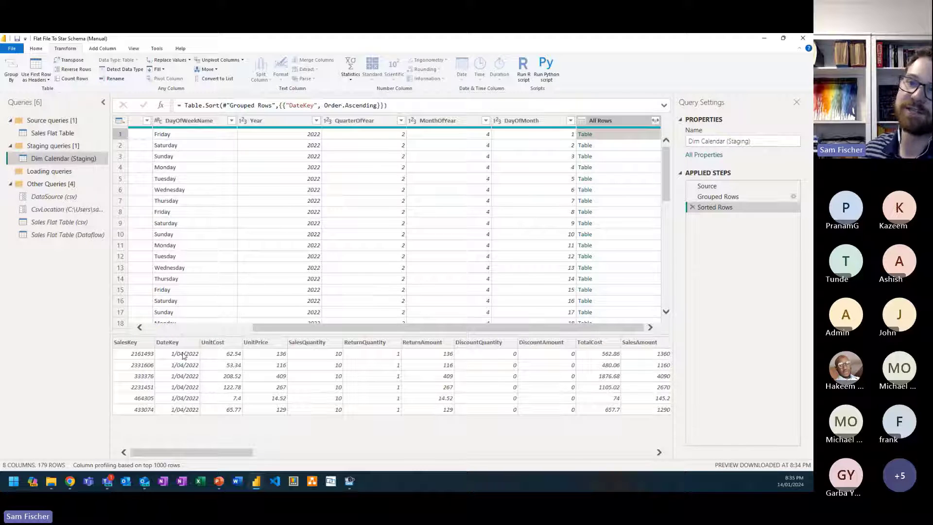
click(597, 144)
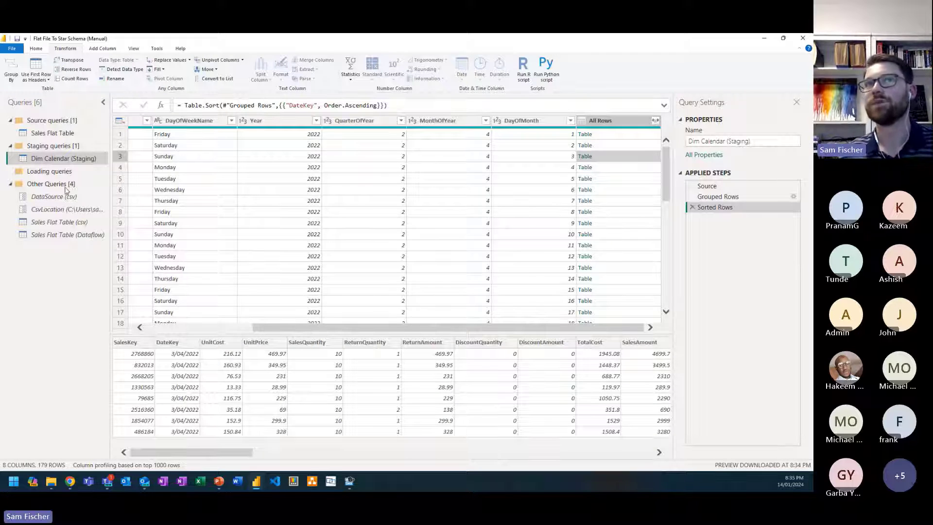
Step: Create a reference of Dim Calendar (Staging) in the Loading queries group and rename it as Dim Calendar
right_click(72, 161)
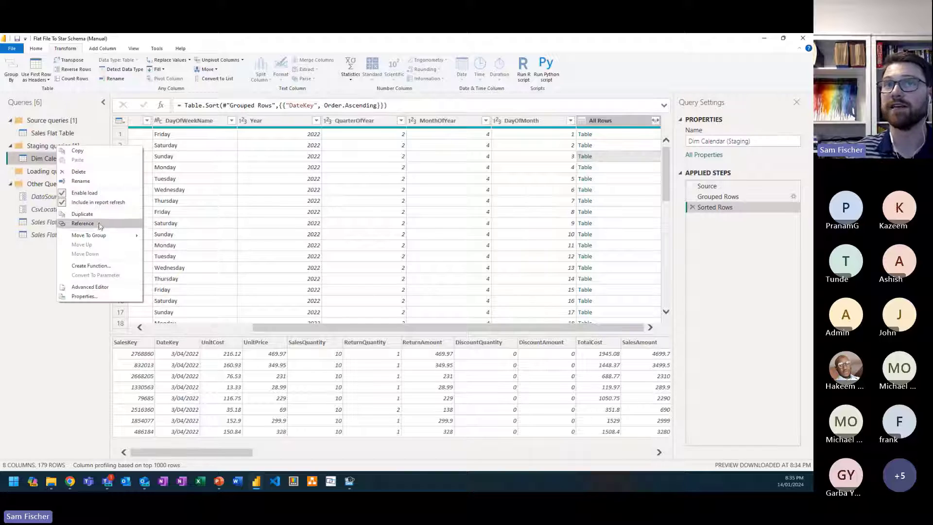
click(99, 226)
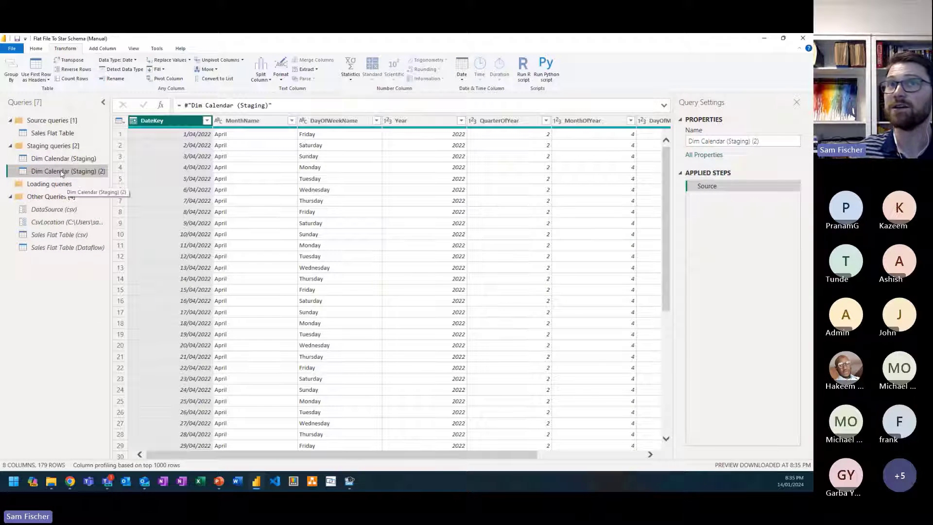
drag(64, 183, 63, 182)
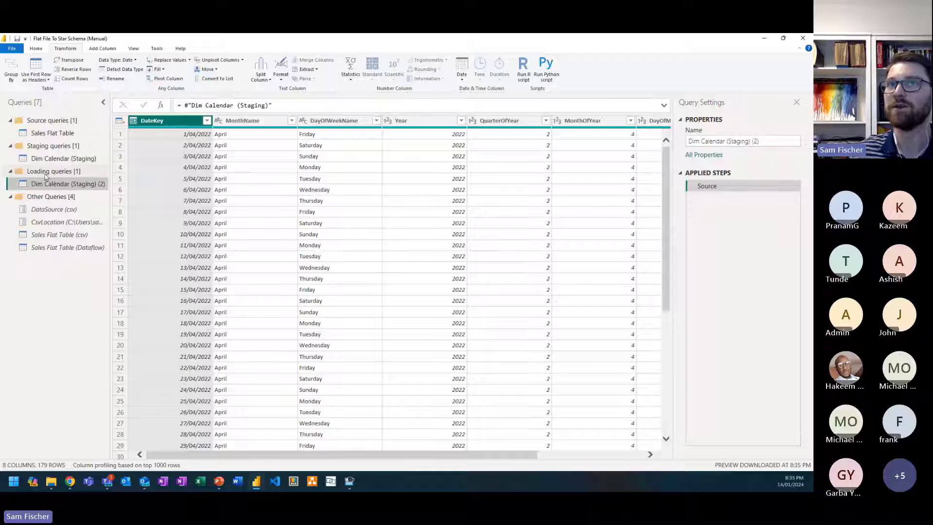
drag(723, 143, 799, 148)
key(BackSpace)
key(Return)
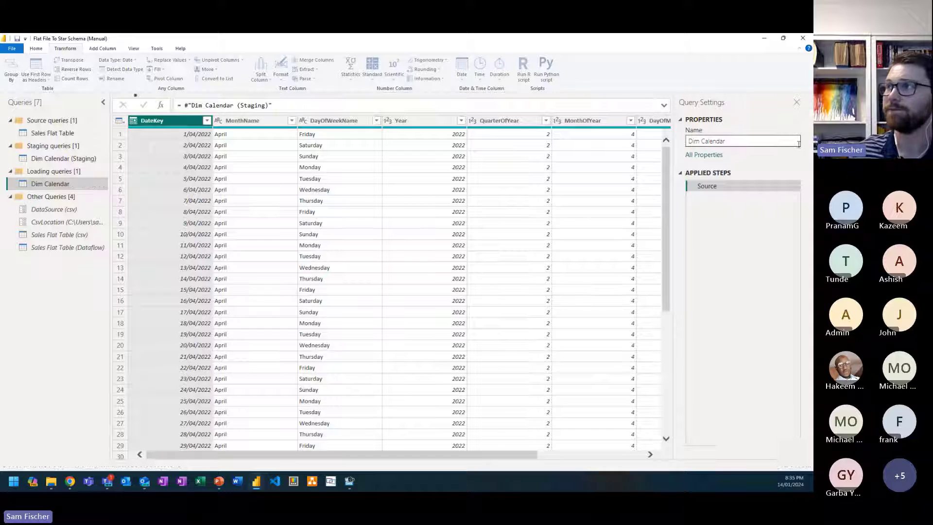
Step: Remove the All Rows column from the Dim Calendar loading query
mouse_move(349, 481)
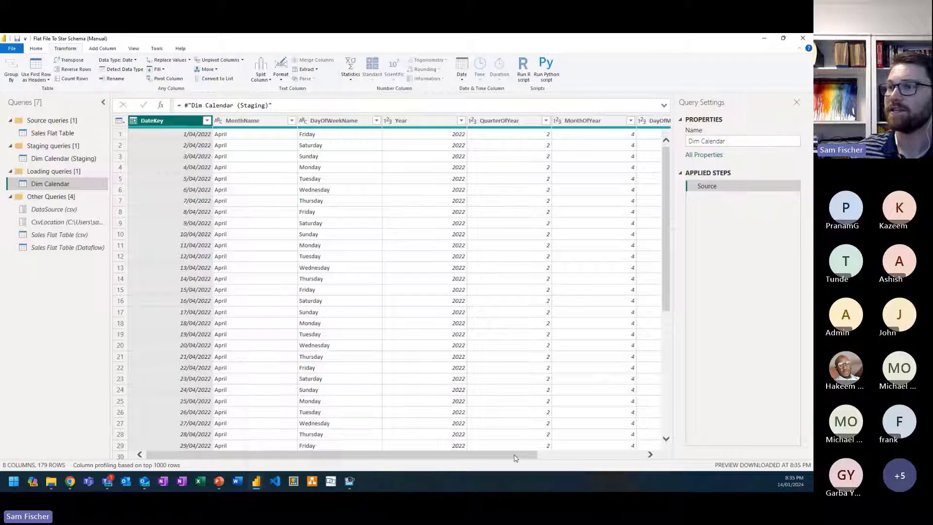
drag(516, 455, 649, 442)
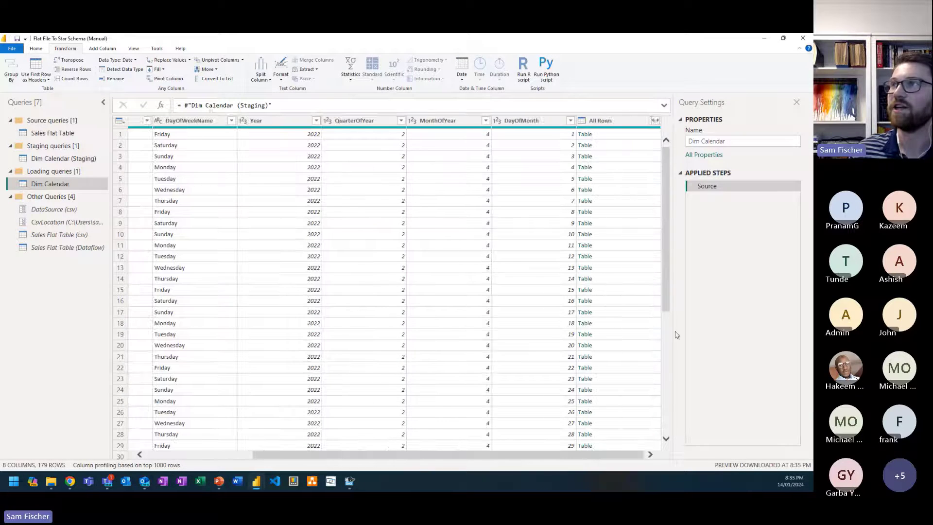
click(617, 122)
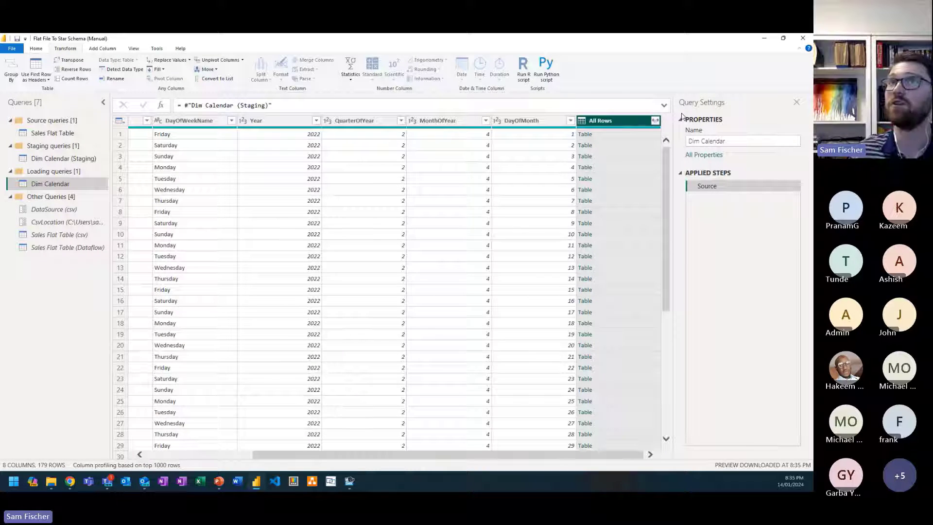
click(37, 49)
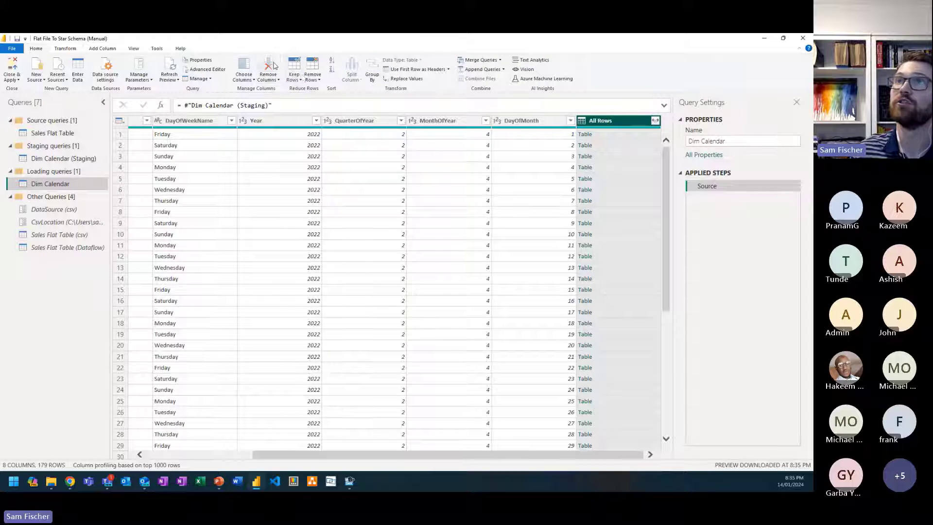
click(275, 65)
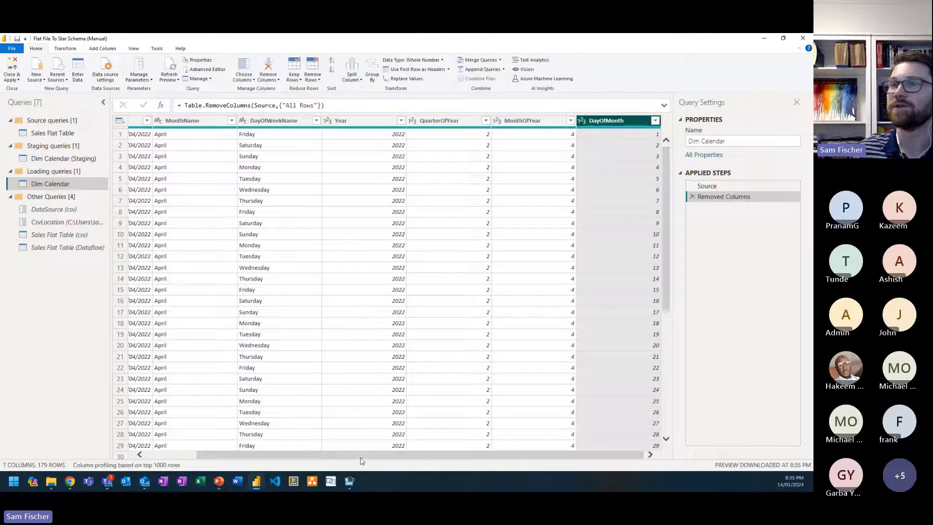
drag(362, 460, 252, 464)
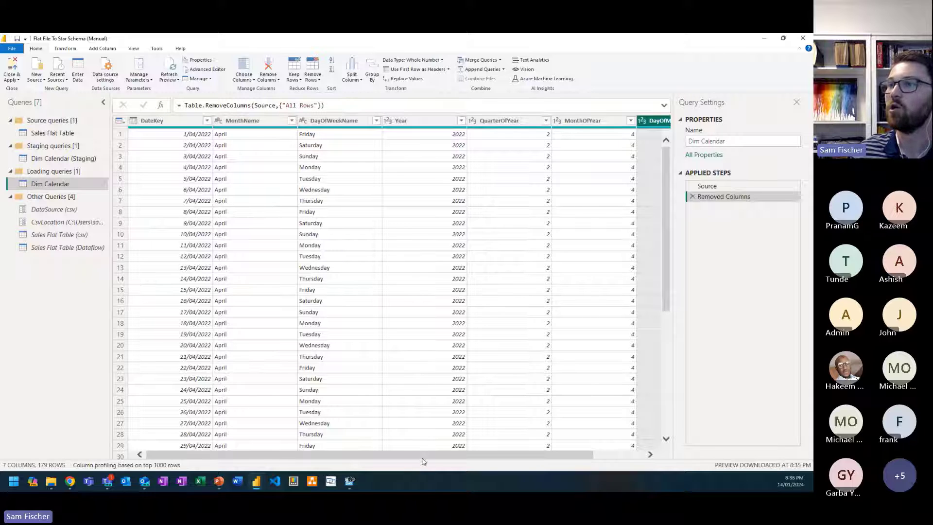
drag(422, 457, 398, 460)
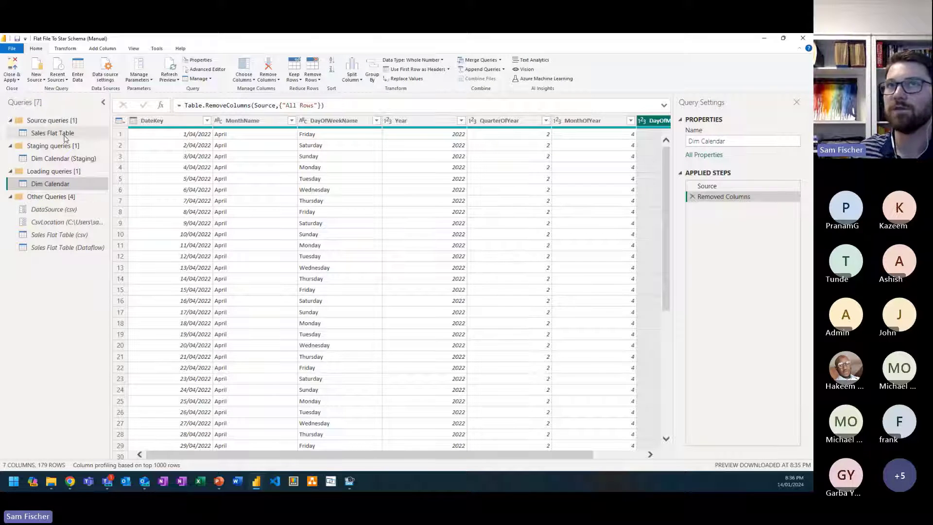
Step: Create a reference of Dim Calendar (Staging) in the Staging queries group and rename it as Dim Product (Staging)
click(65, 162)
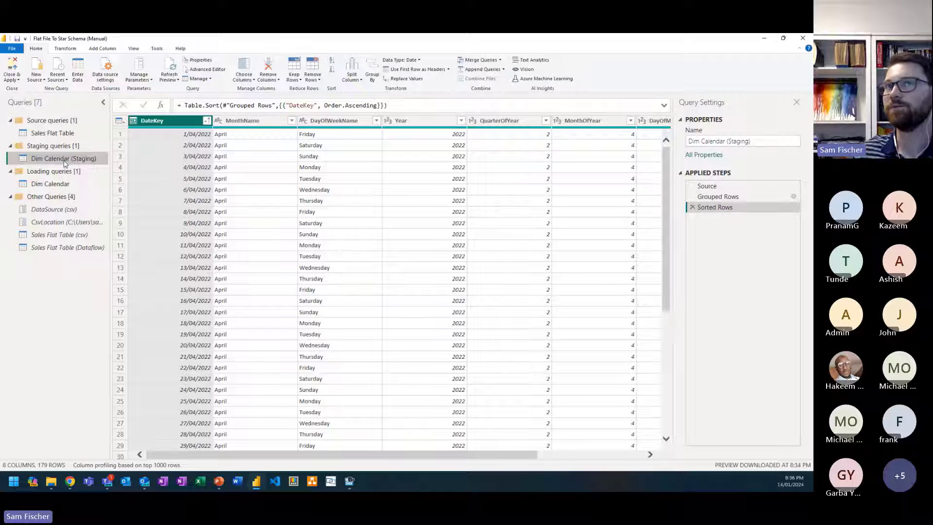
right_click(65, 162)
click(71, 226)
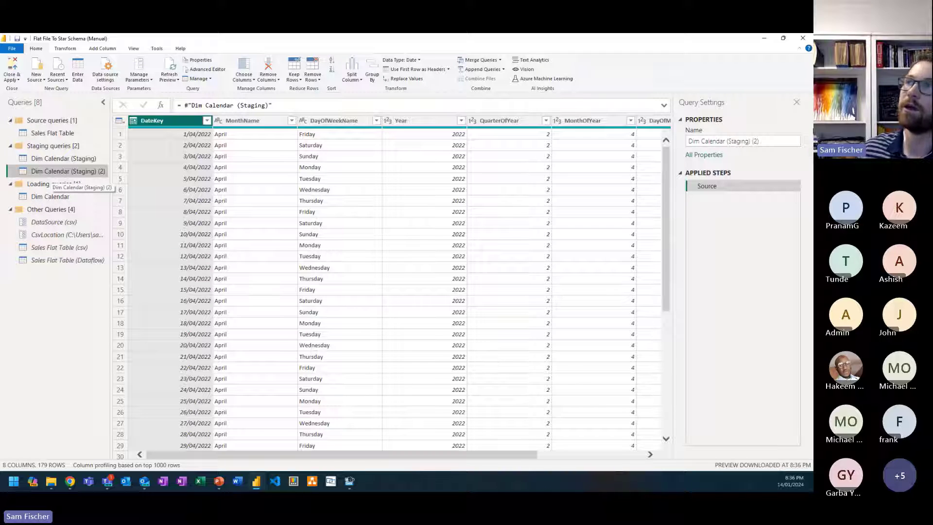
click(773, 140)
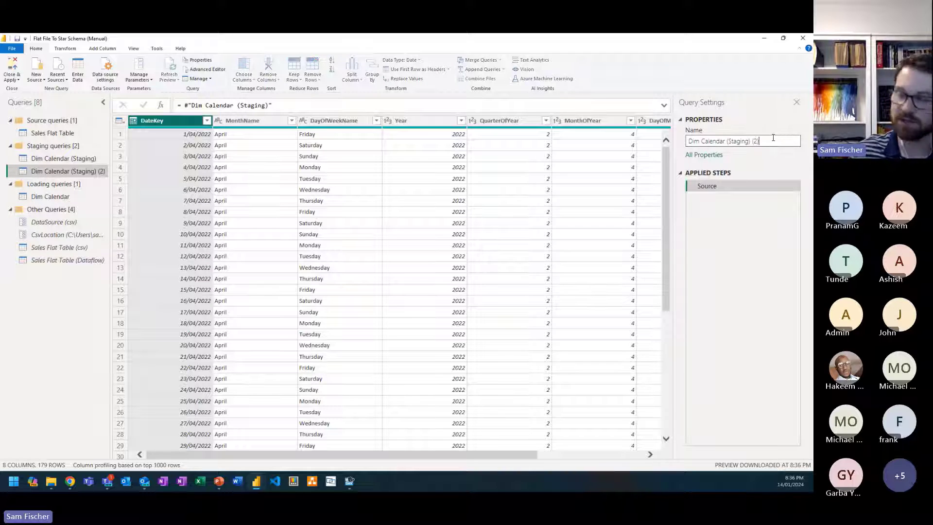
key(BackSpace)
key(BackSpace)
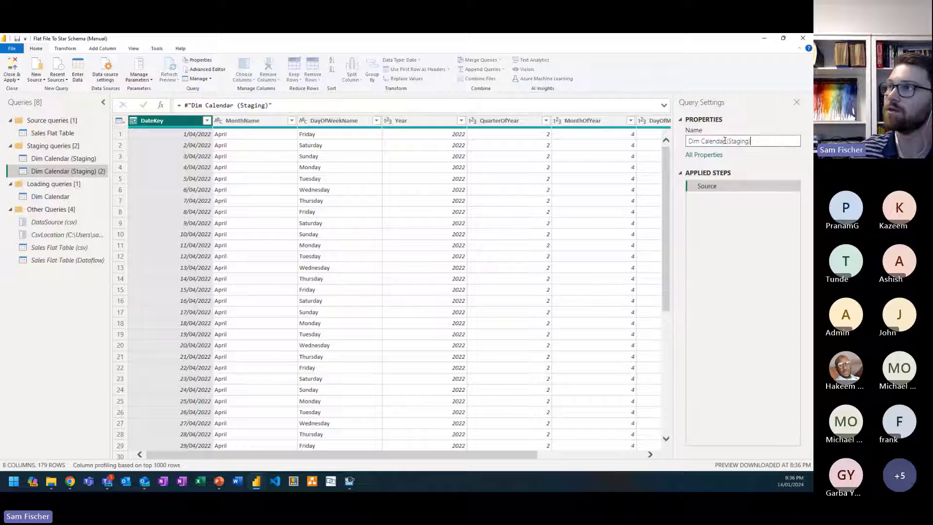
drag(724, 140, 701, 142)
key(BackSpace)
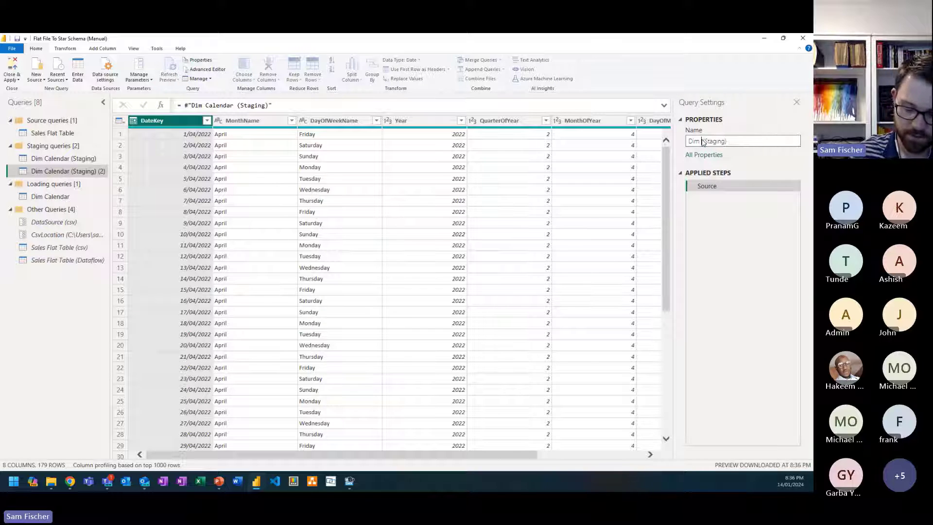
text(Product)
key(Return)
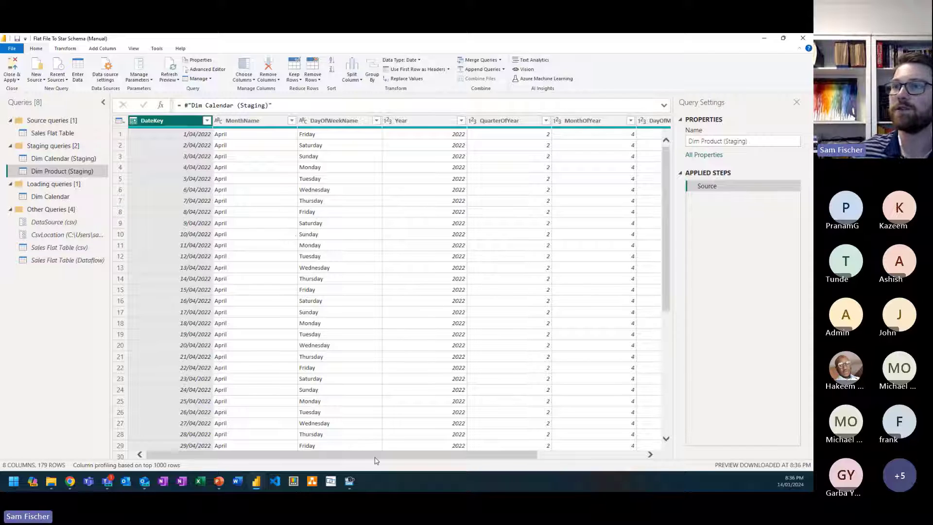
Step: Remove every column except All Rows from Dim Product (Staging)
drag(379, 454, 486, 452)
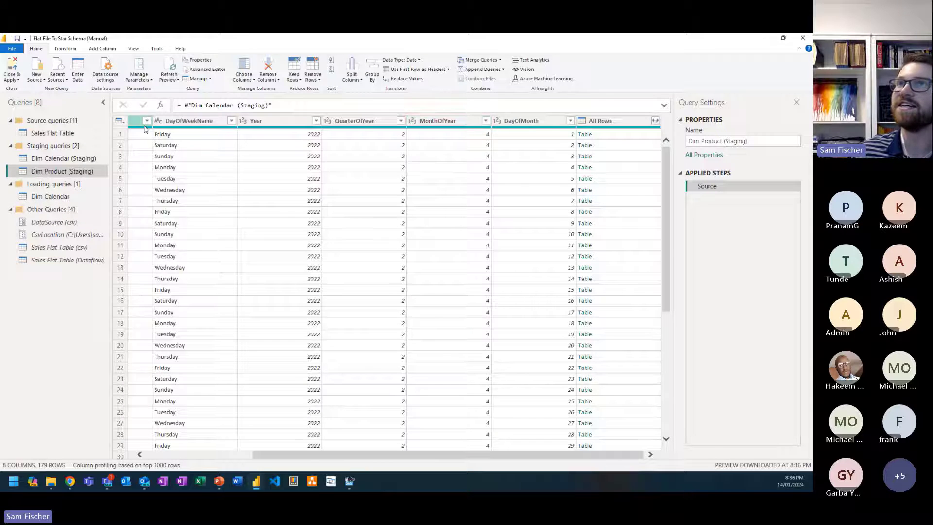
click(614, 121)
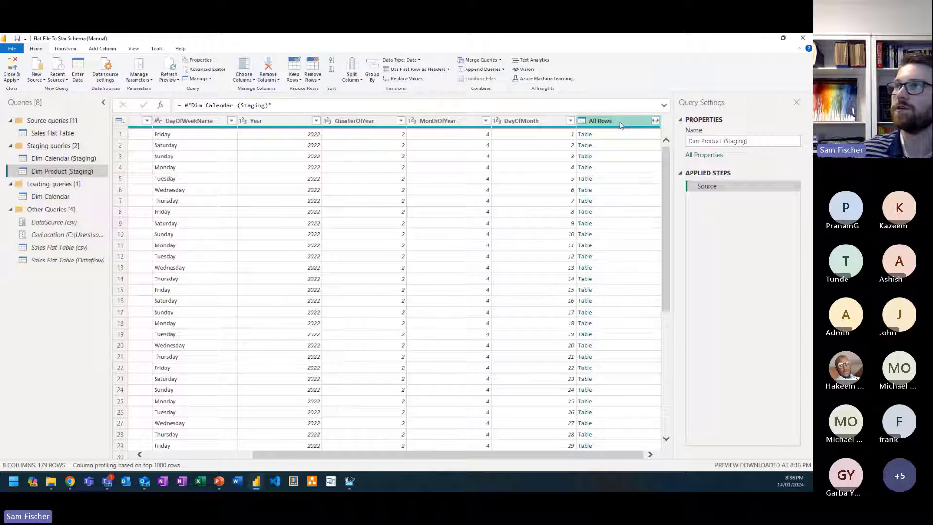
right_click(617, 120)
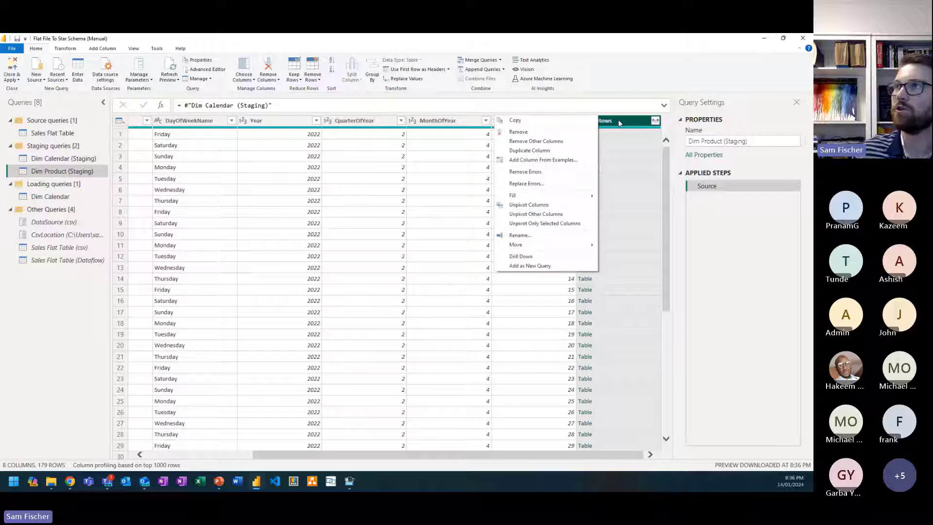
click(561, 141)
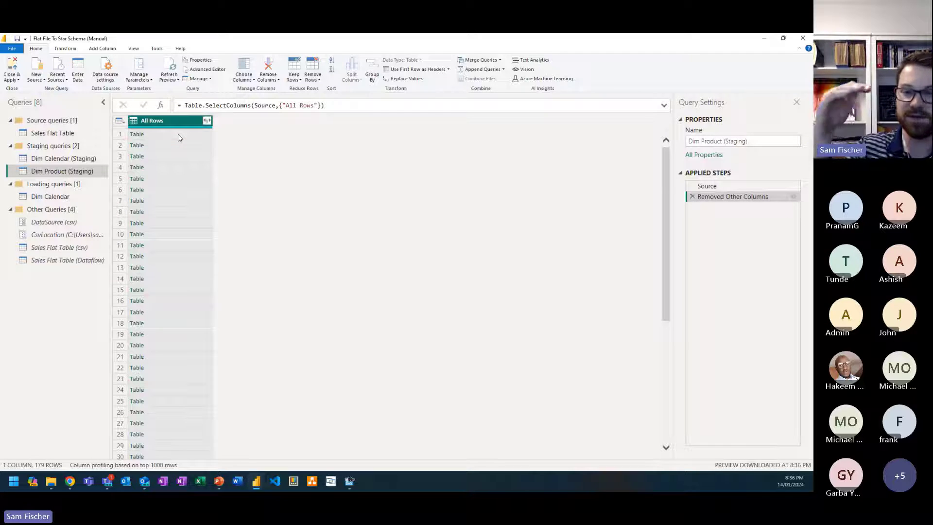
Step: Try expanding all columns of All Rows without the original column name as prefix, and delete that expansion step
click(207, 121)
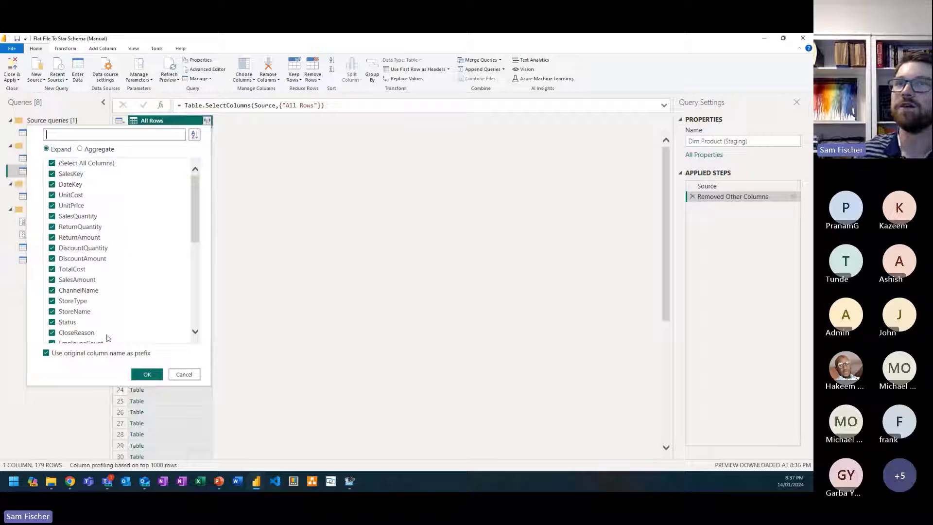
click(102, 353)
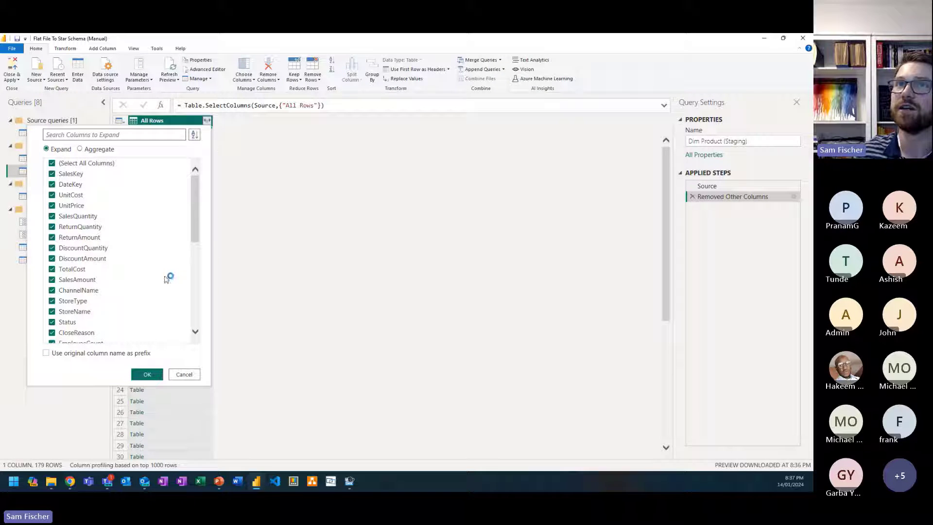
click(147, 374)
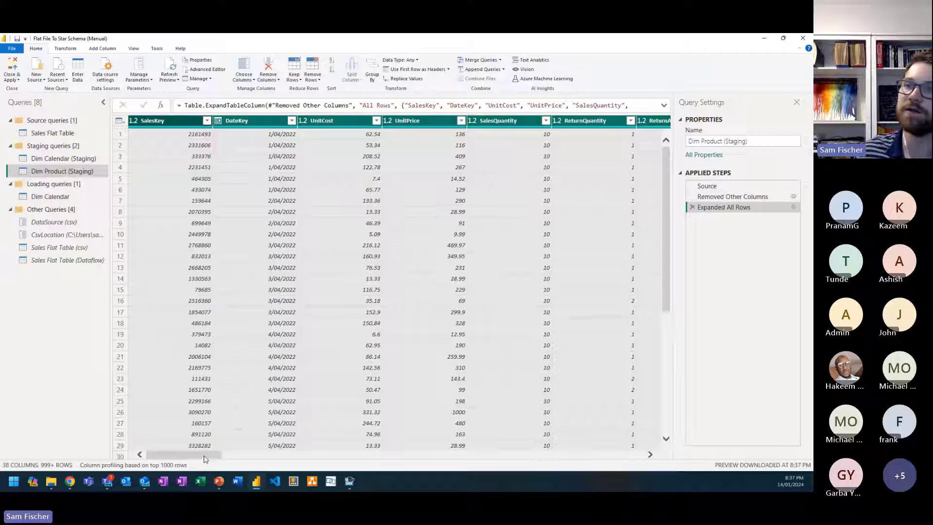
drag(204, 455, 632, 455)
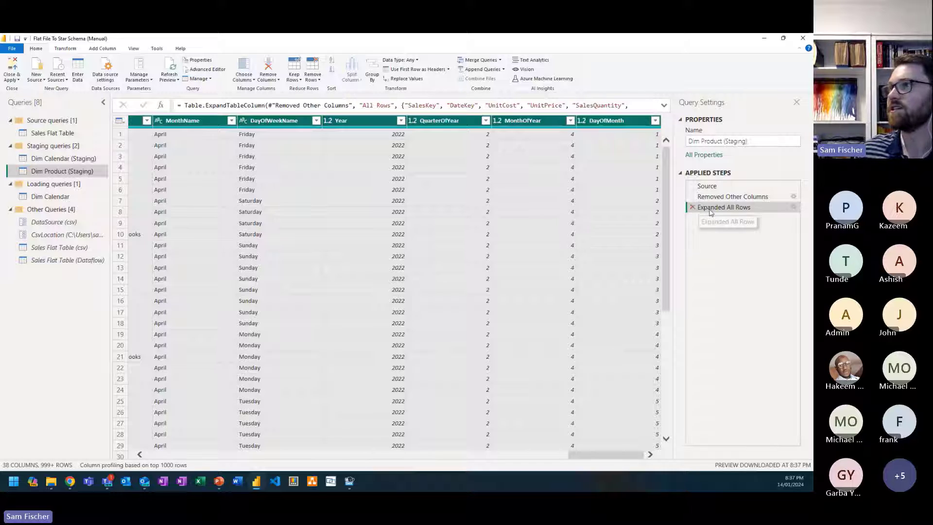
click(692, 208)
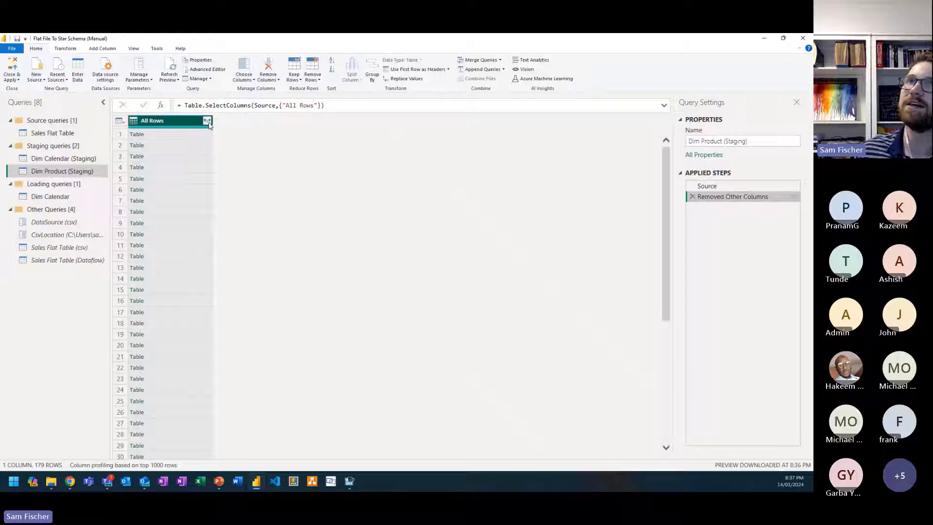
Step: Expand All Rows without a prefix, leaving out MonthName, DayOfWeekName, Year, QuarterOfYear, MonthOfYear and DayOfMonth
click(207, 120)
scroll(117, 311, down, 6)
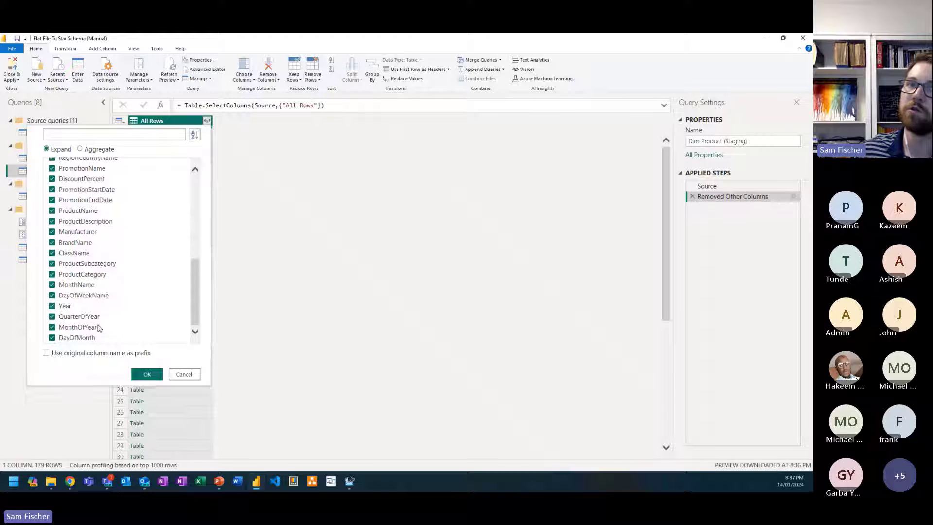
click(87, 338)
click(80, 326)
click(78, 317)
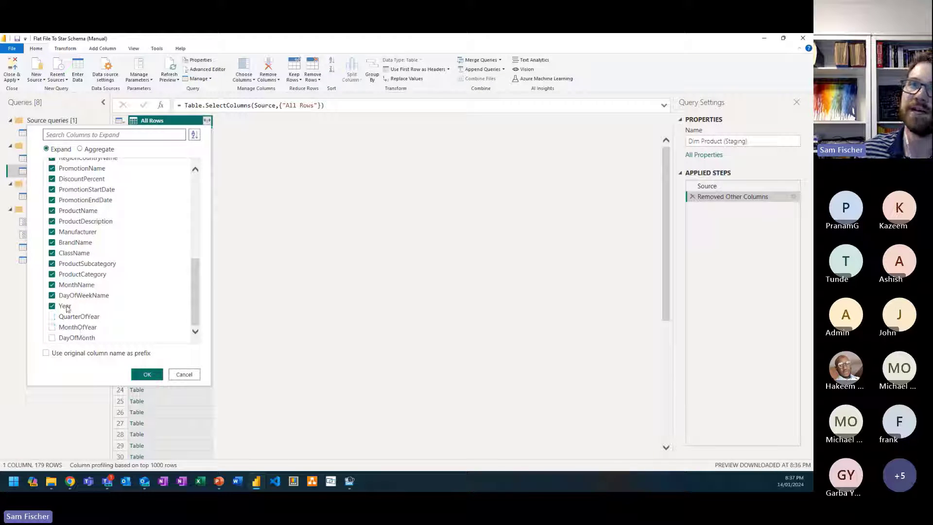
click(69, 307)
scroll(73, 277, up, 6)
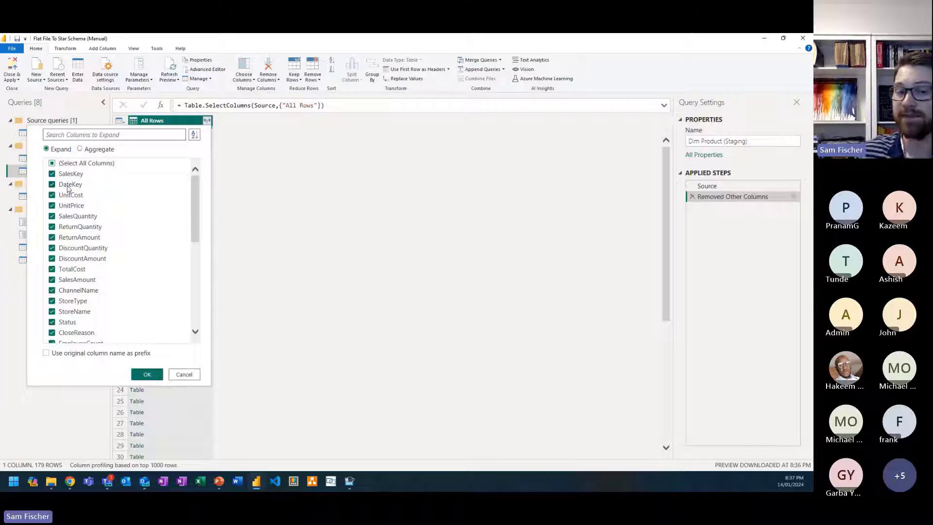
click(147, 375)
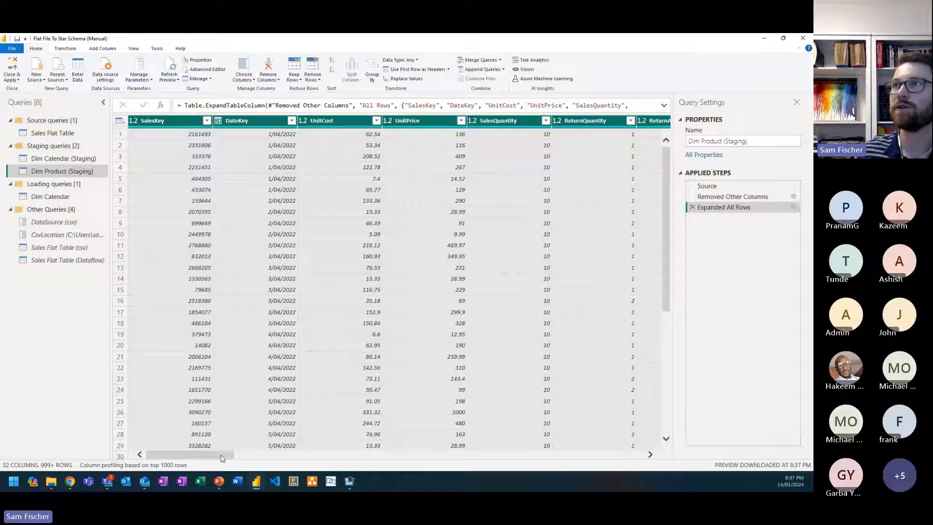
Step: Group Dim Product (Staging) by ProductName, ProductDescription, Manufacturer, BrandName, ClassName, ProductSubcategory and ProductCategory, with an All Rows aggregation named All Rows
drag(221, 458, 586, 453)
click(610, 122)
click(626, 125)
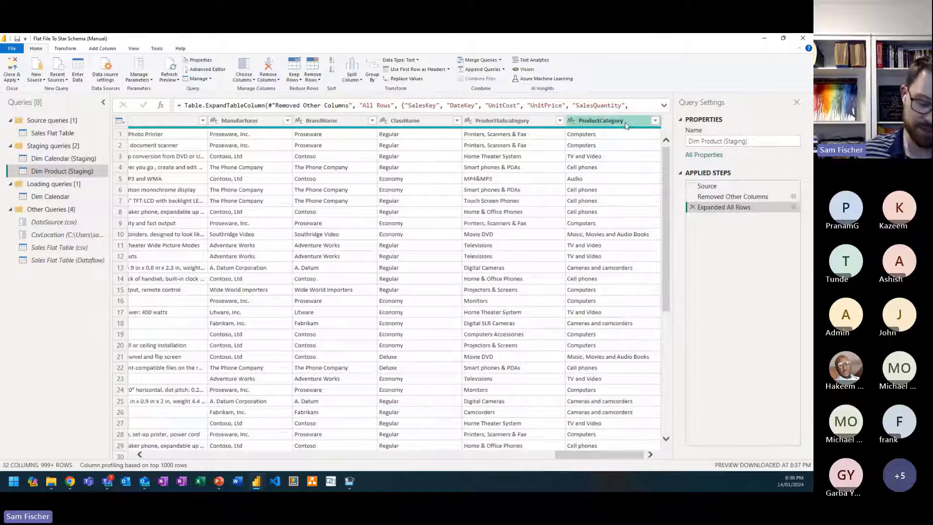
shift+click(626, 125)
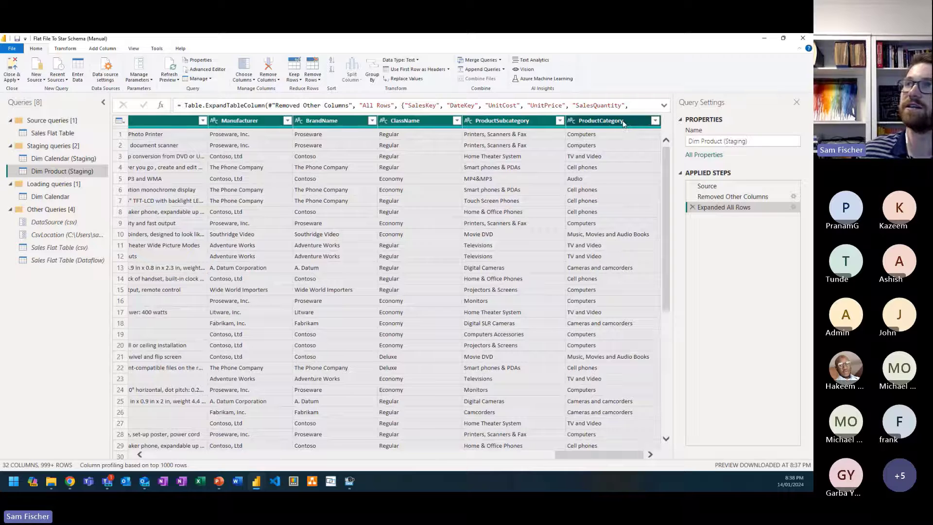
click(65, 49)
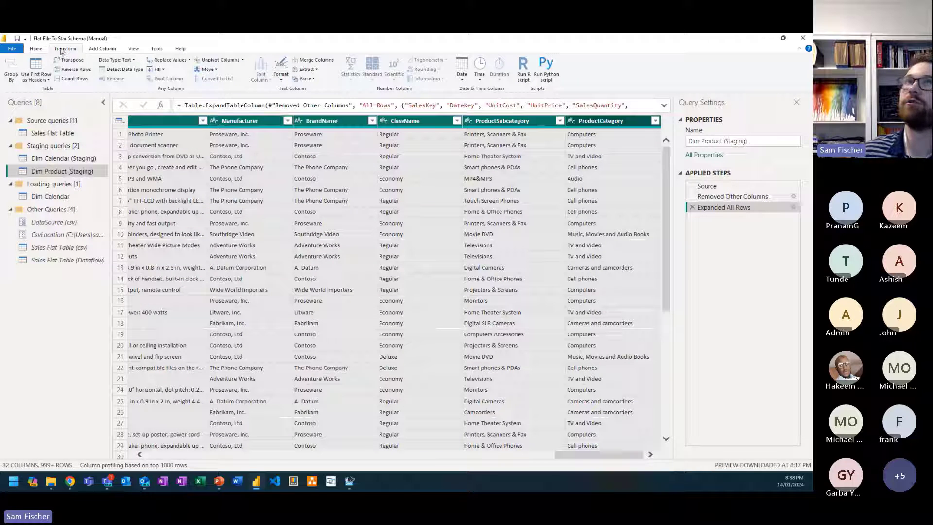
click(11, 69)
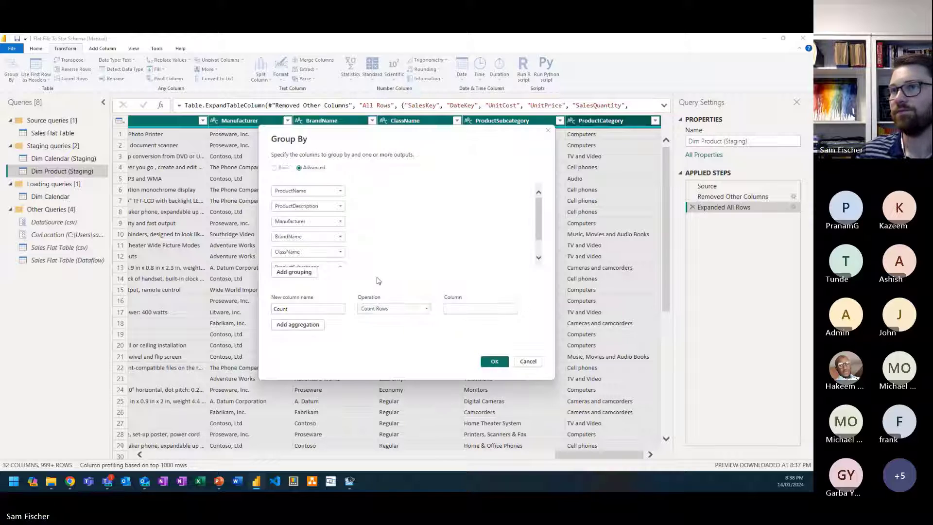
click(404, 312)
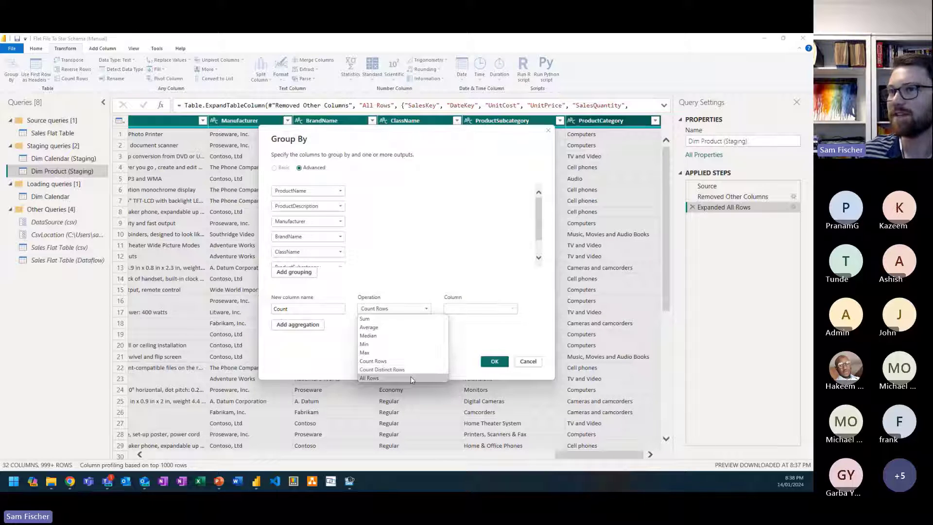
click(410, 376)
drag(290, 309, 267, 307)
text(All Rows)
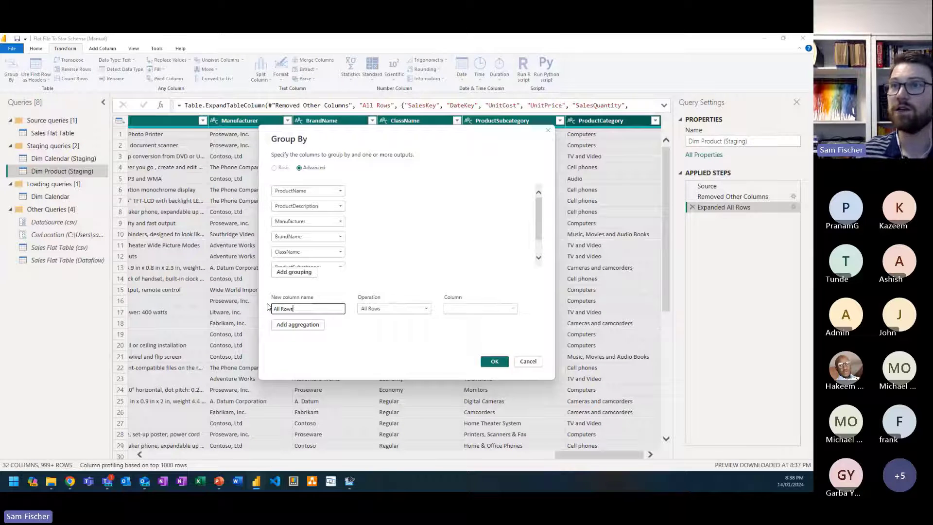
key(Return)
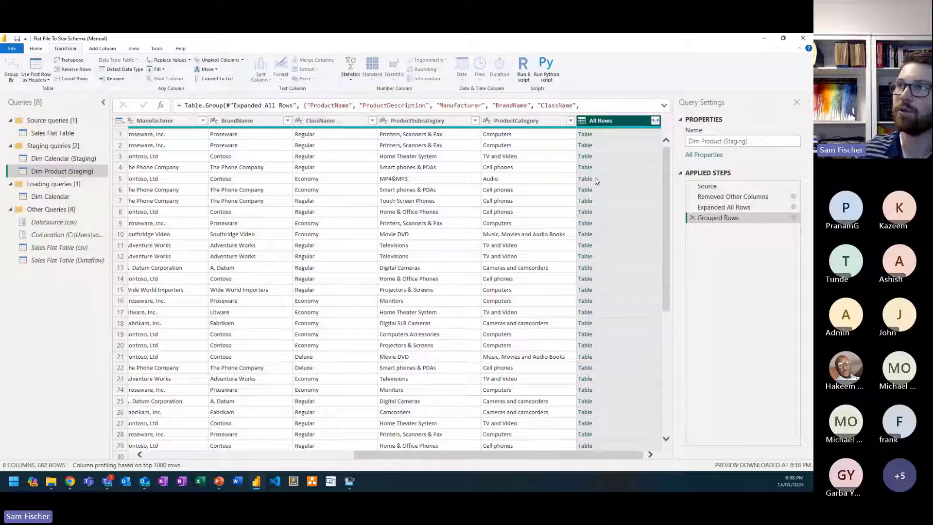
Step: Preview the nested All Rows table of the first product and review the grouped product columns
click(611, 138)
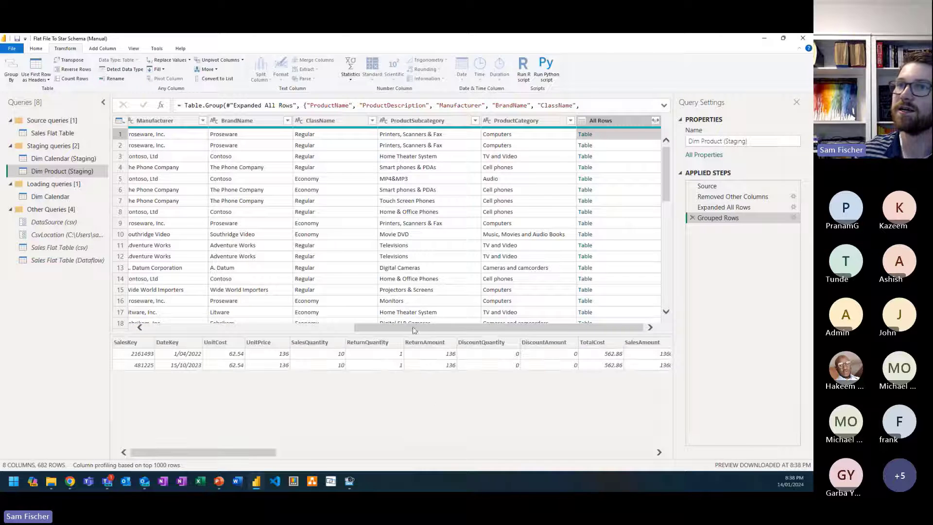
drag(414, 330, 206, 330)
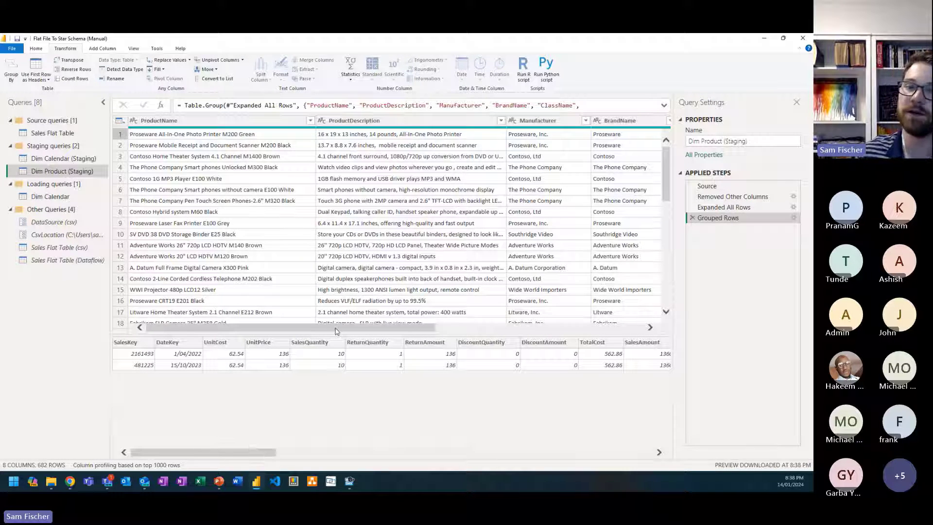
Step: Add an index column starting from 0 to the grouped Dim Product (Staging) query
drag(337, 331, 594, 319)
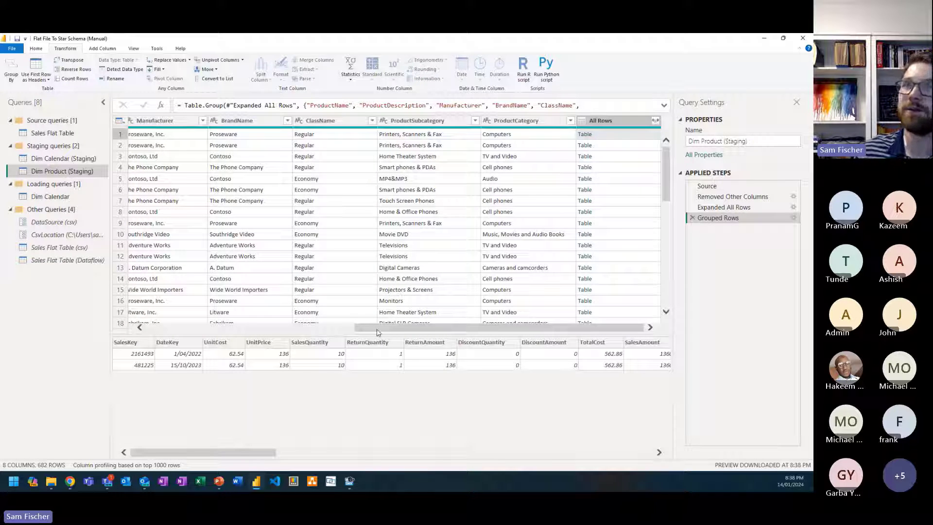
drag(377, 328, 157, 321)
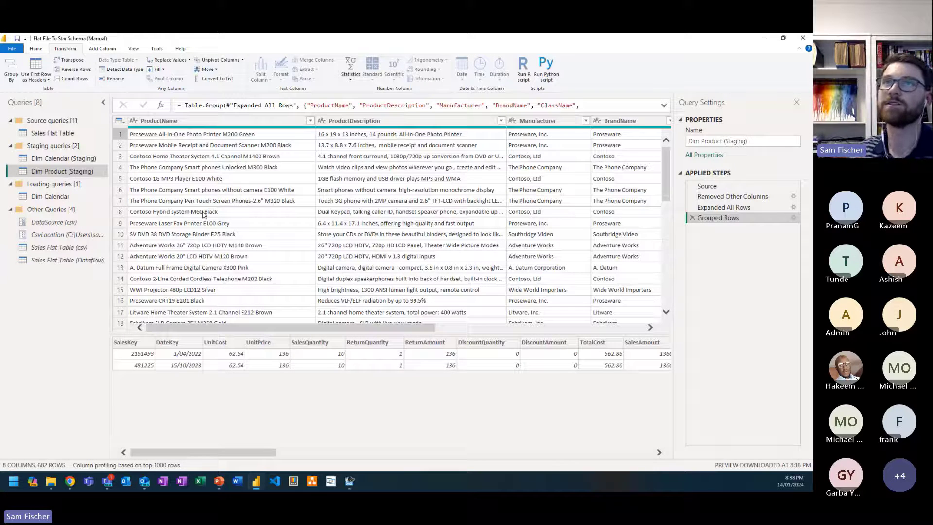
click(195, 125)
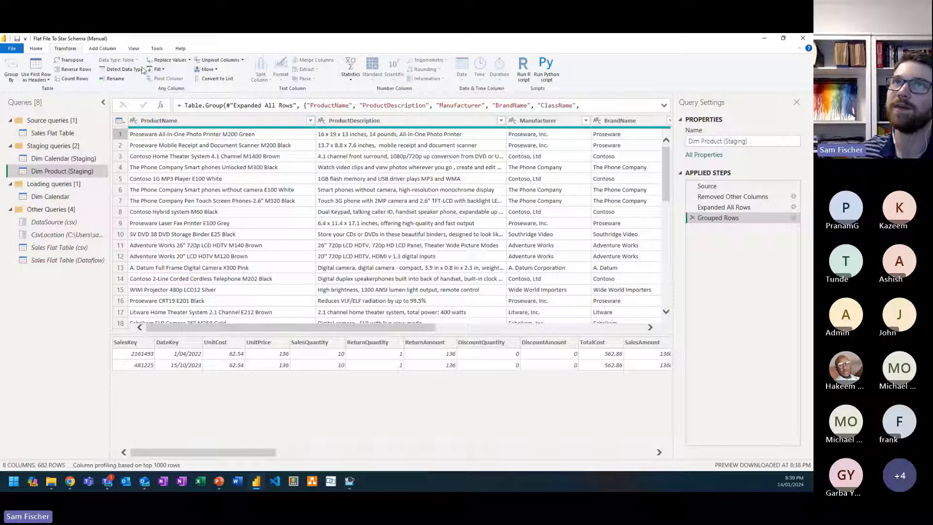
click(101, 49)
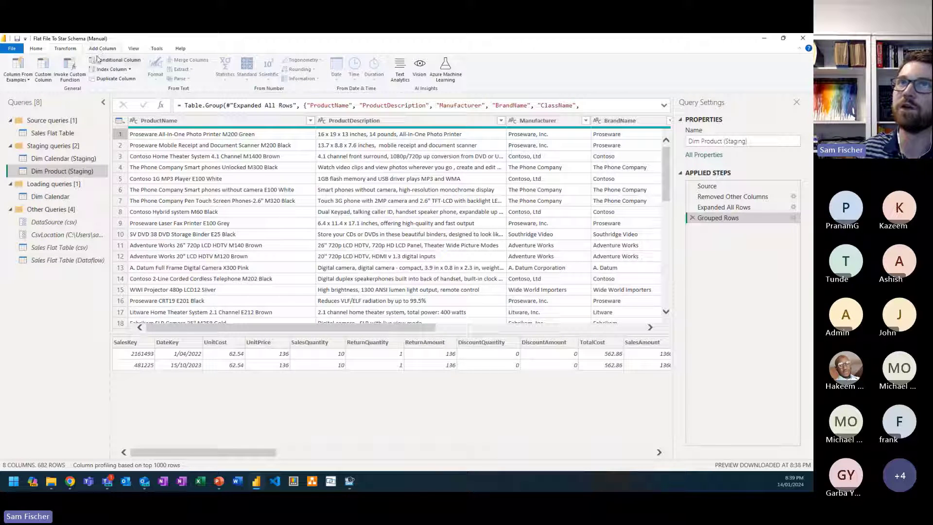
click(116, 72)
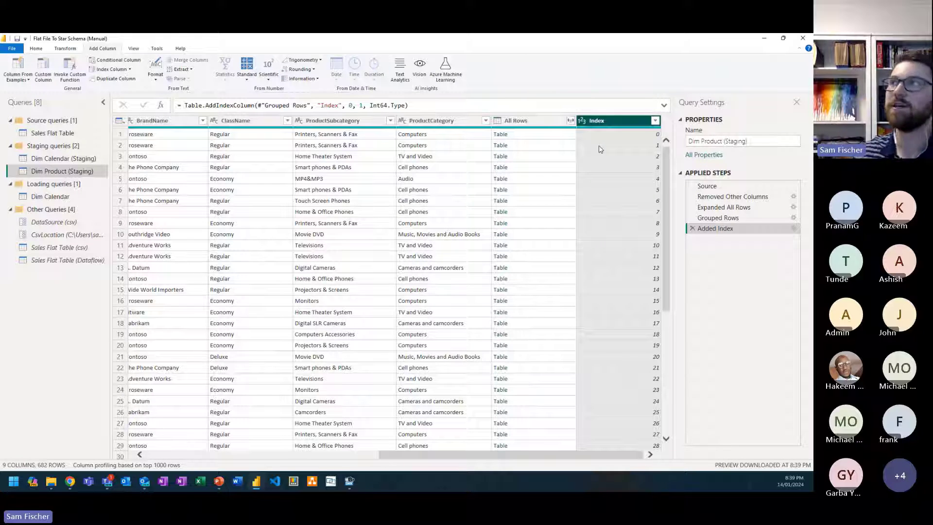
Step: Rename the new index column as Product ID by editing its name in the step's formula
click(339, 107)
key(BackSpace)
key(BackSpace)
key(BackSpace)
key(BackSpace)
key(BackSpace)
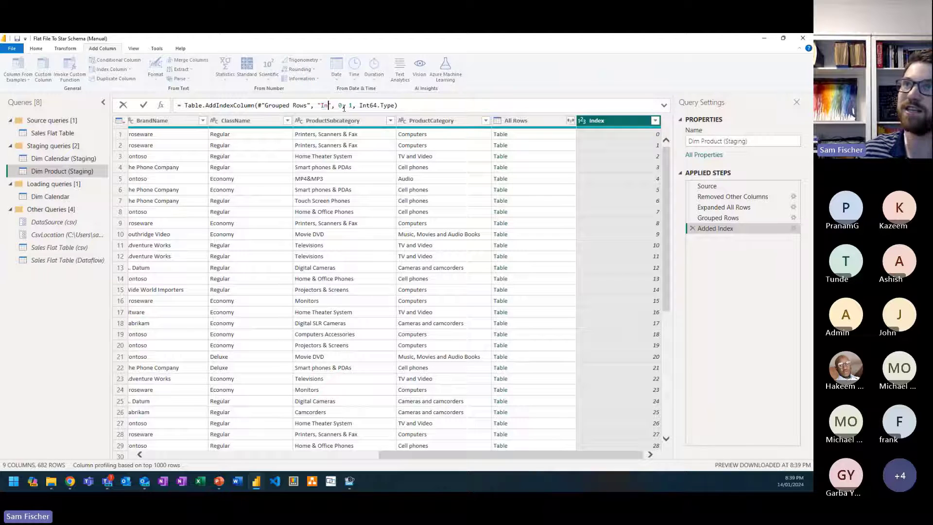
text(Pro)
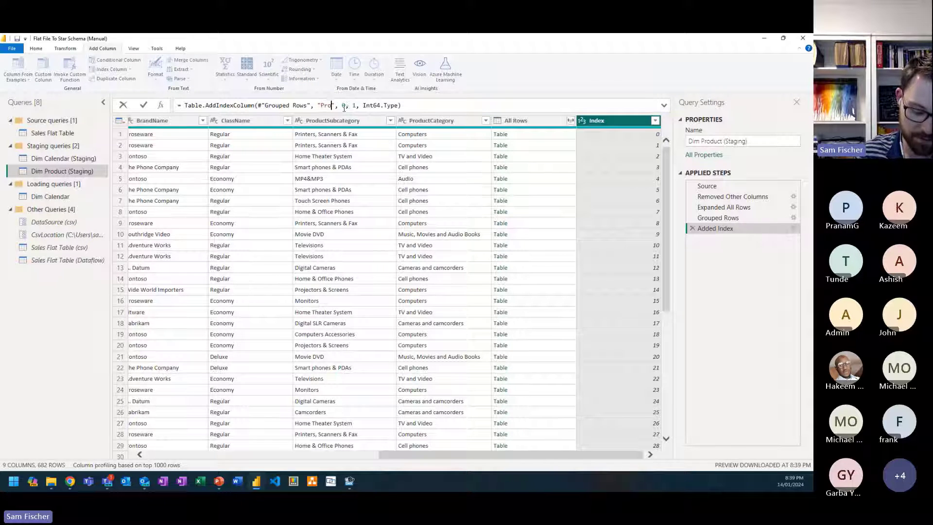
text(duct ID)
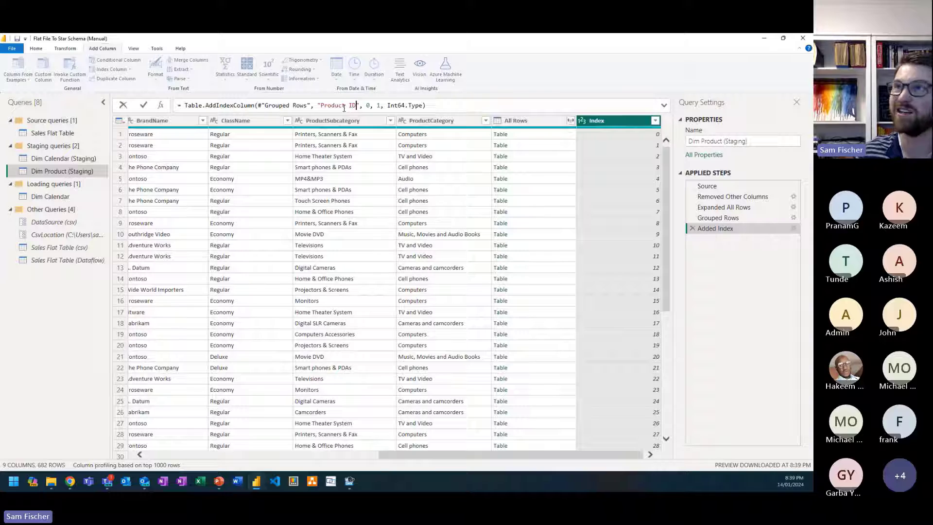
key(Return)
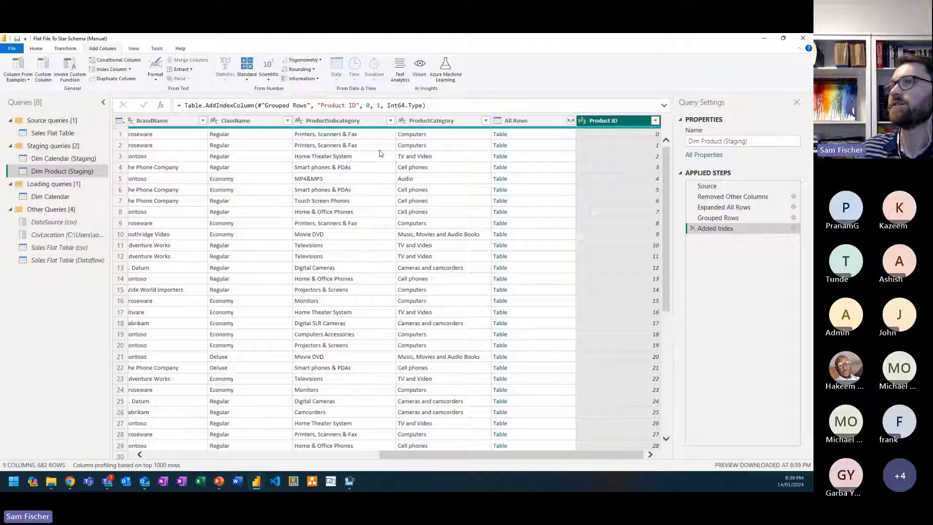
Step: Create a reference to Dim Product (Staging), move it into the Loading queries group and name it Dim Product
right_click(79, 174)
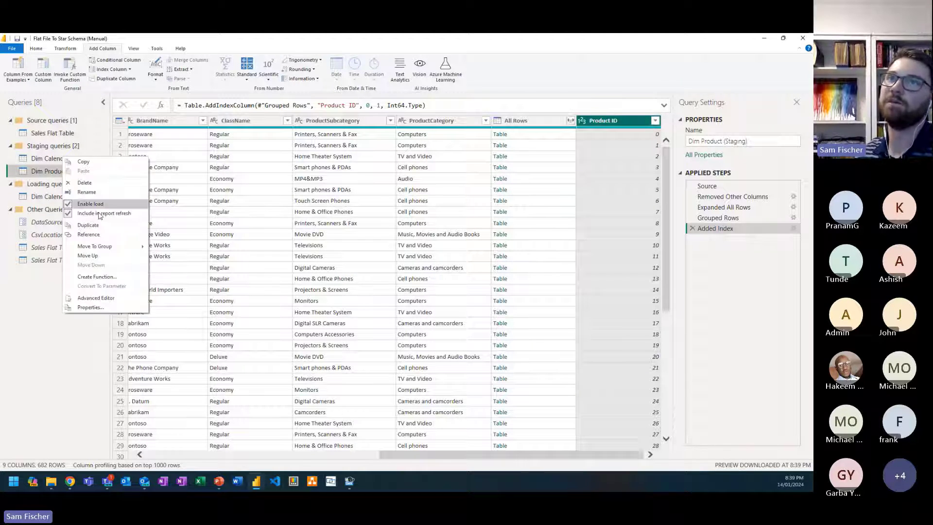
click(88, 235)
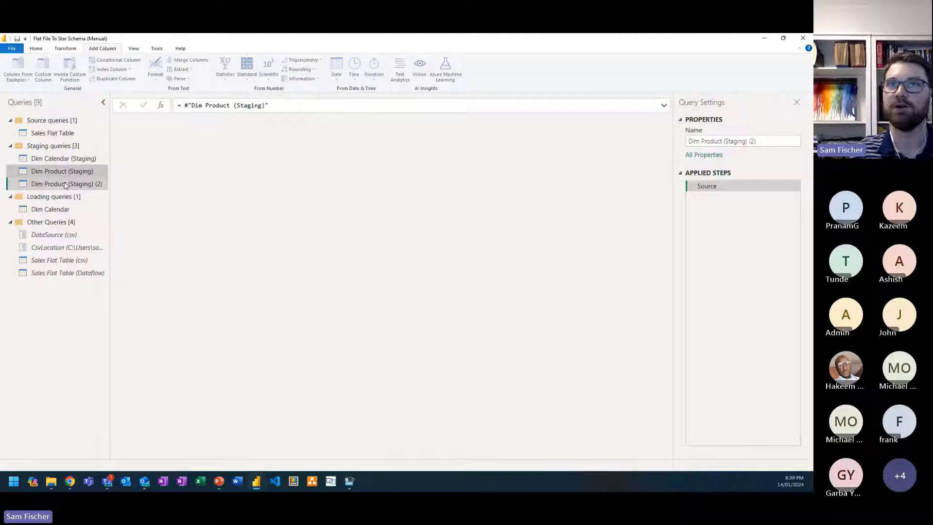
drag(65, 185, 68, 213)
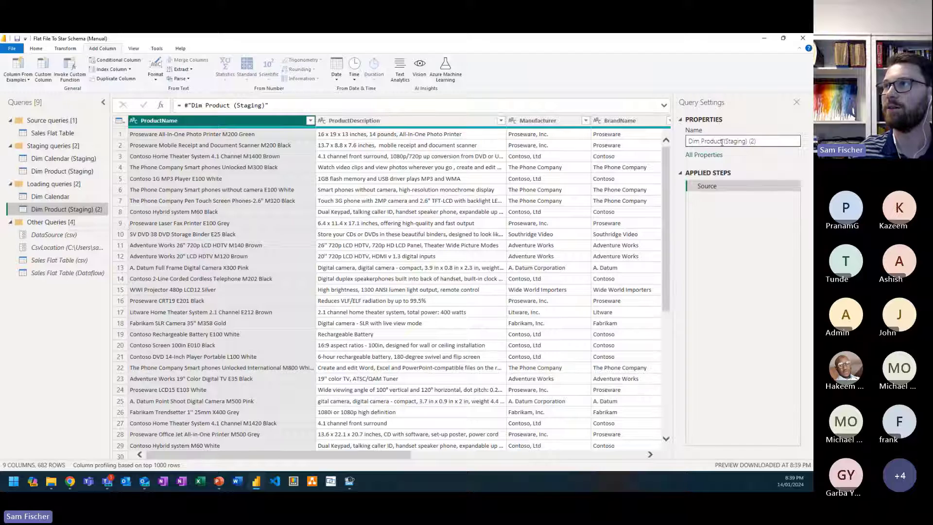
drag(723, 141, 783, 145)
key(BackSpace)
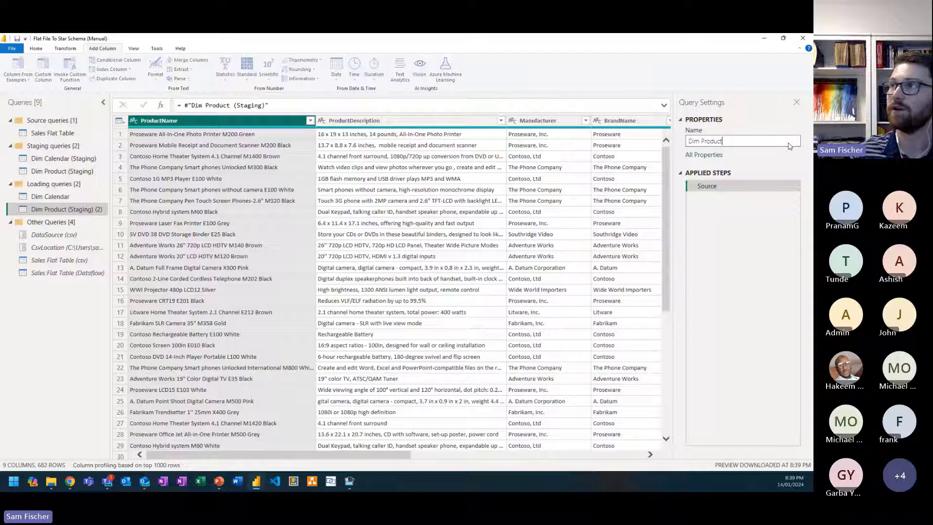
key(Return)
Step: Remove the All Rows column from the Dim Product loading query
drag(387, 453, 624, 457)
click(527, 120)
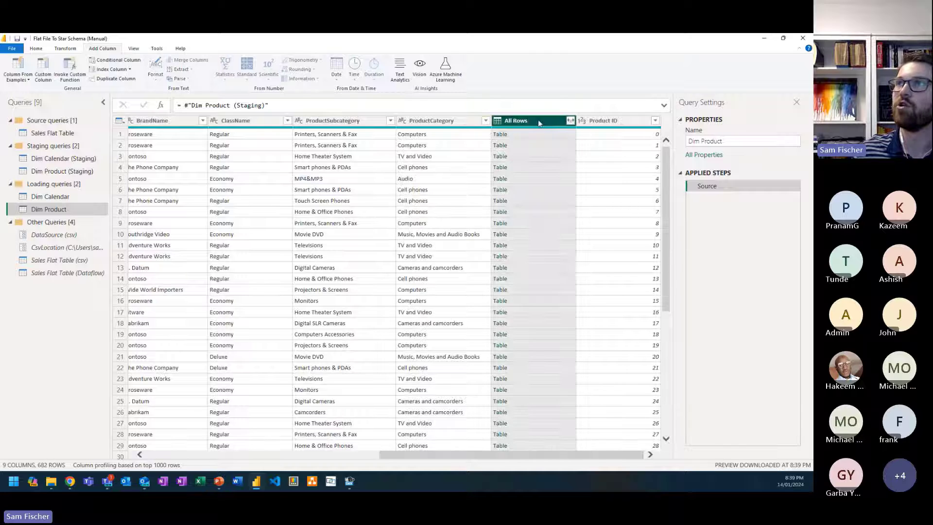
right_click(538, 123)
click(497, 132)
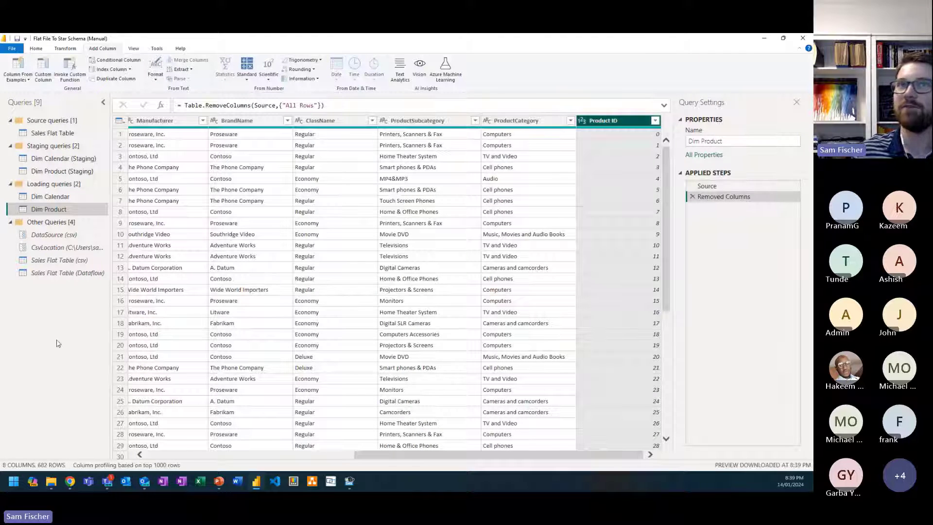
Step: Try keeping only All Rows and Product ID in Dim Product (Staging), and delete that column-removal step
click(61, 172)
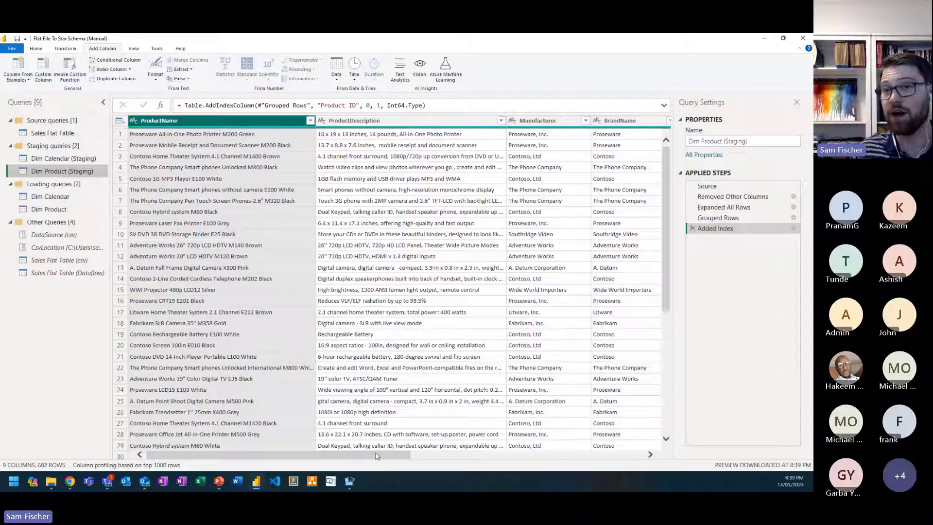
drag(377, 455, 611, 455)
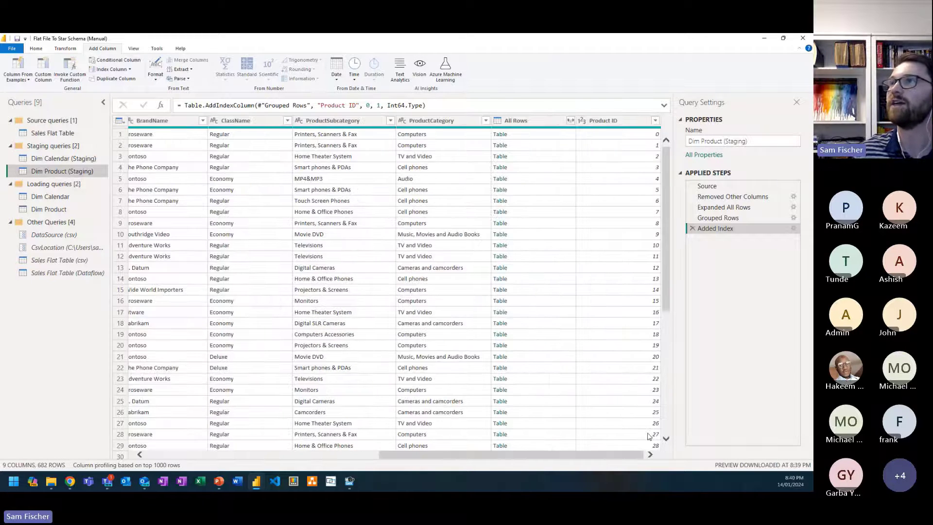
click(541, 119)
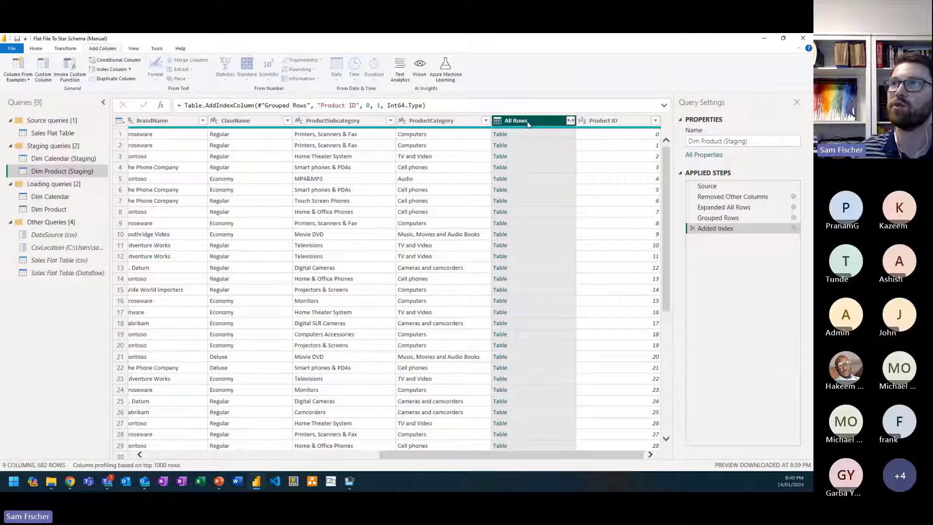
ctrl+click(629, 122)
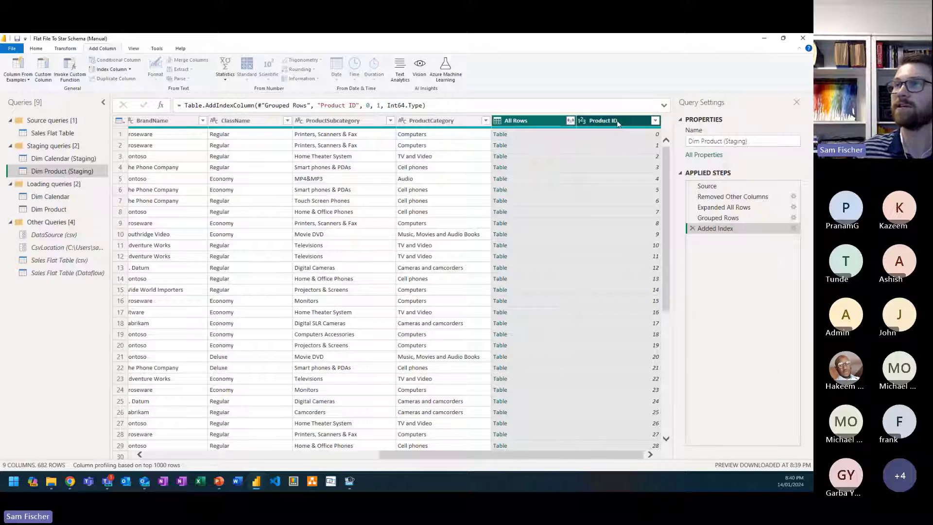
right_click(618, 123)
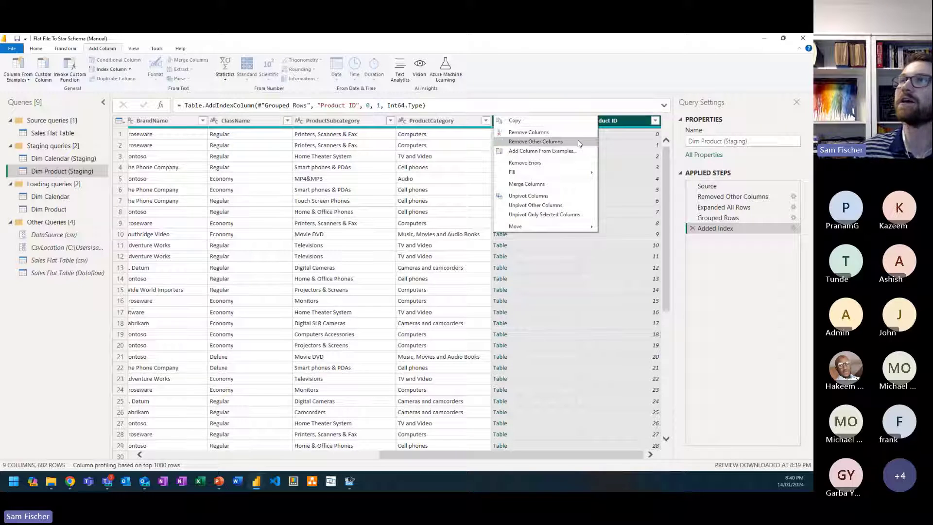
click(577, 143)
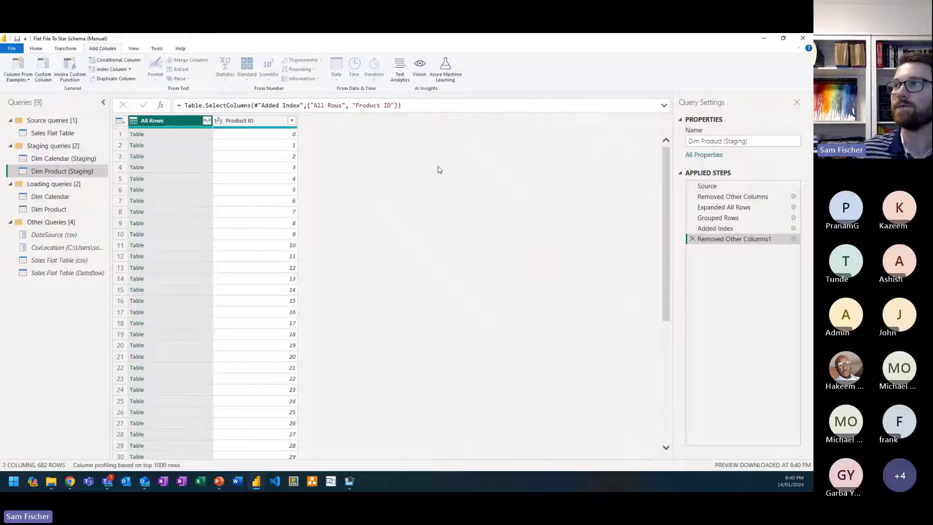
click(691, 239)
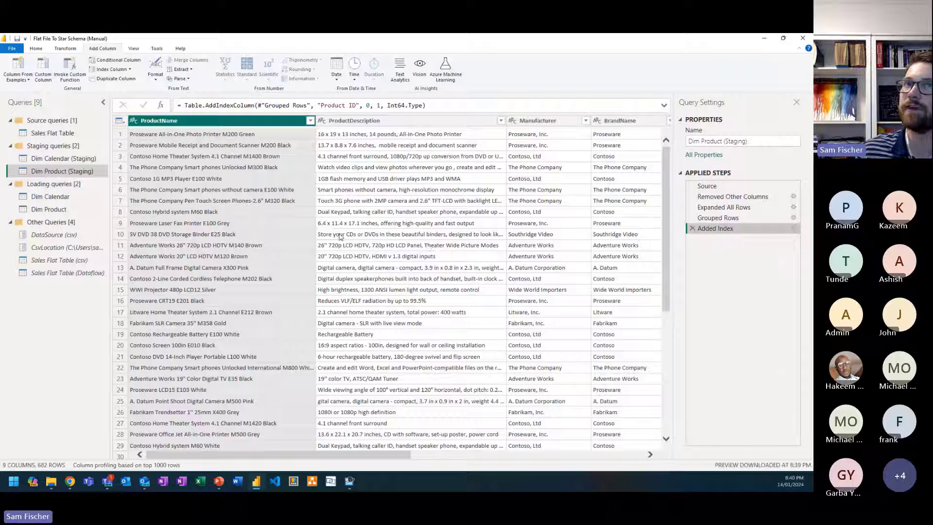
Step: Create another reference to Dim Product (Staging) and keep only its All Rows and Product ID columns
right_click(52, 171)
click(97, 235)
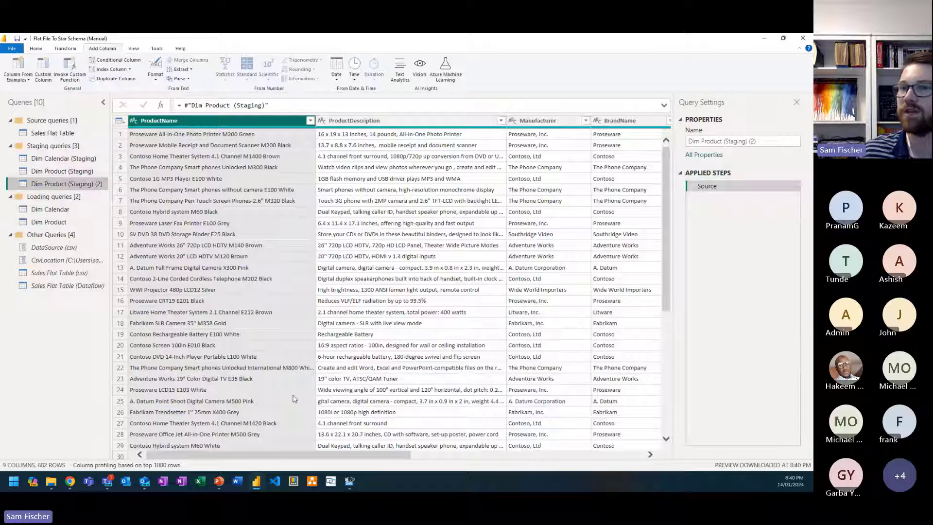
drag(287, 455, 527, 452)
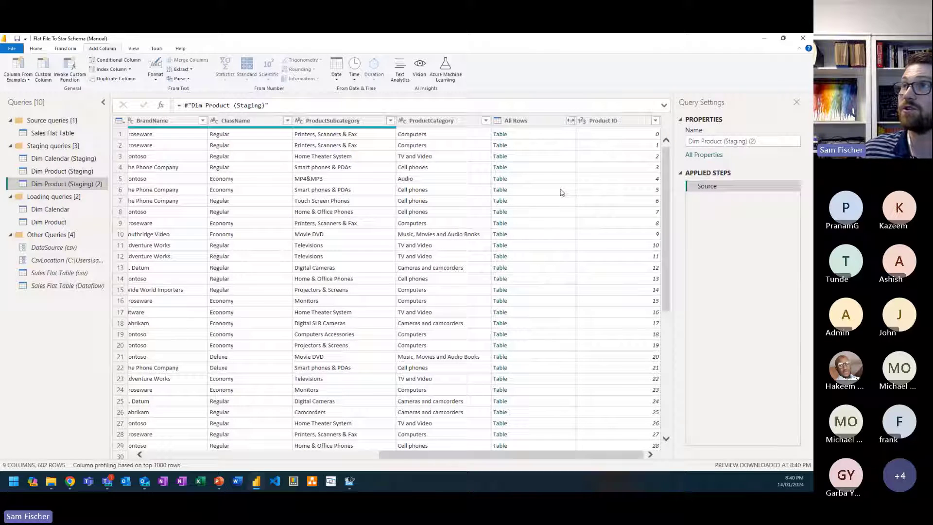
click(542, 121)
ctrl+click(620, 125)
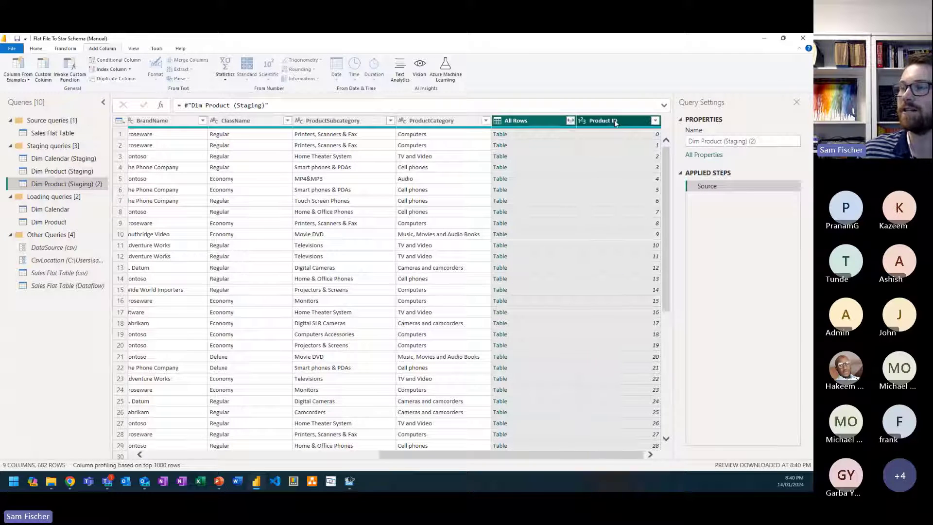
right_click(620, 126)
click(554, 141)
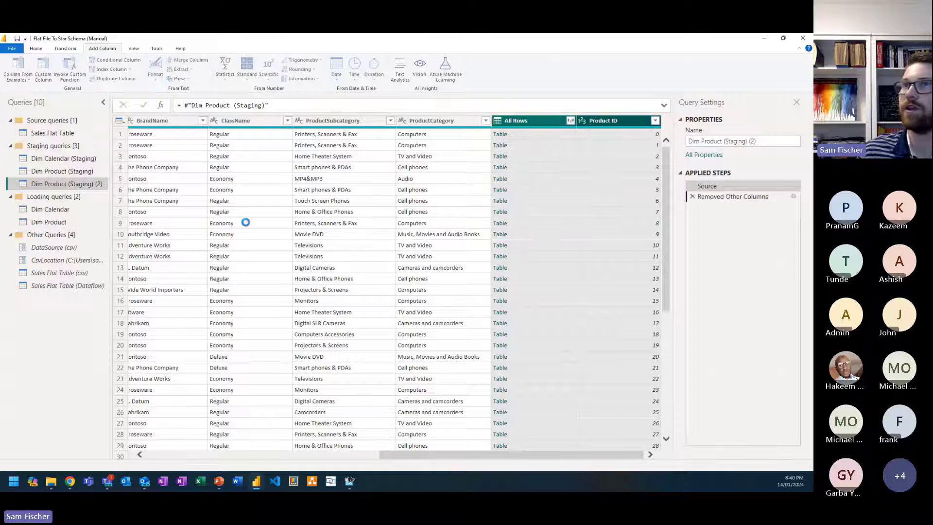
Step: Expand All Rows without a prefix, leaving out ProductName, ProductDescription, Manufacturer, BrandName, ClassName, ProductSubcategory and ProductCategory
click(207, 121)
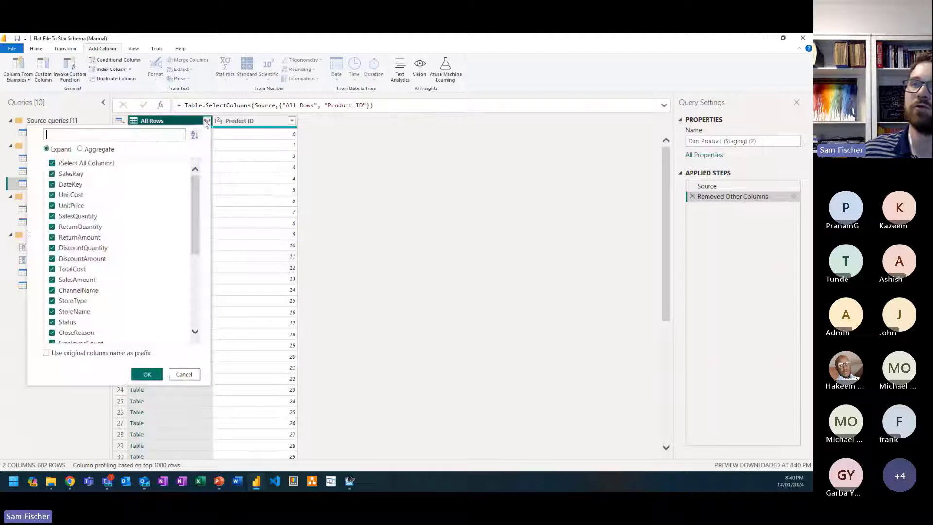
scroll(83, 298, down, 5)
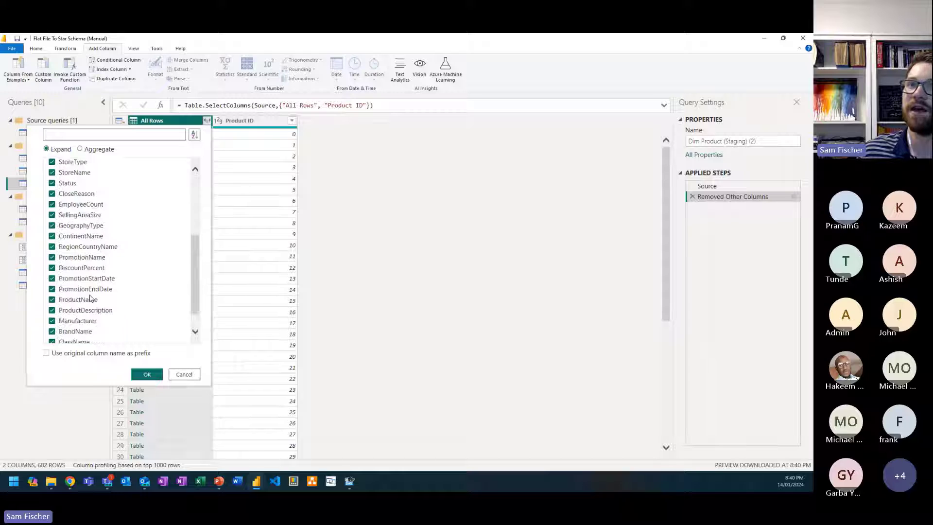
click(90, 339)
click(77, 328)
click(73, 317)
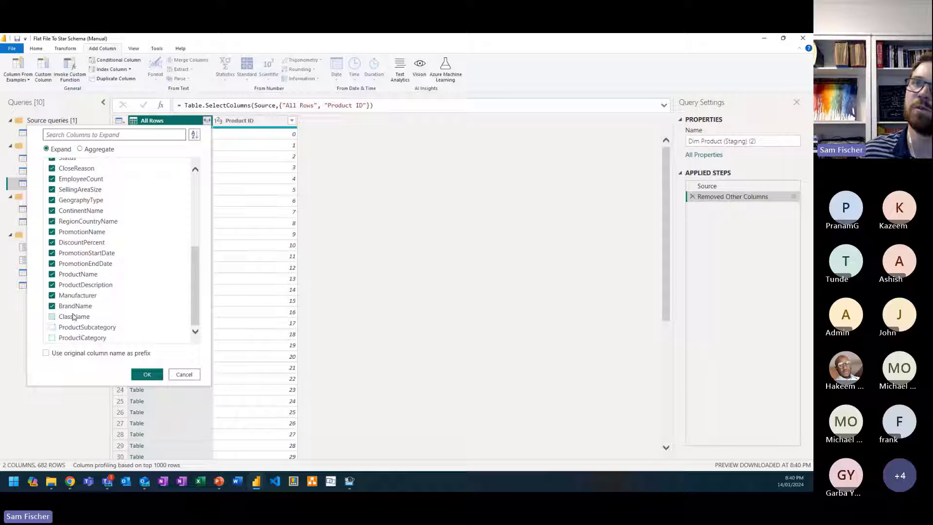
click(76, 307)
click(83, 297)
click(86, 285)
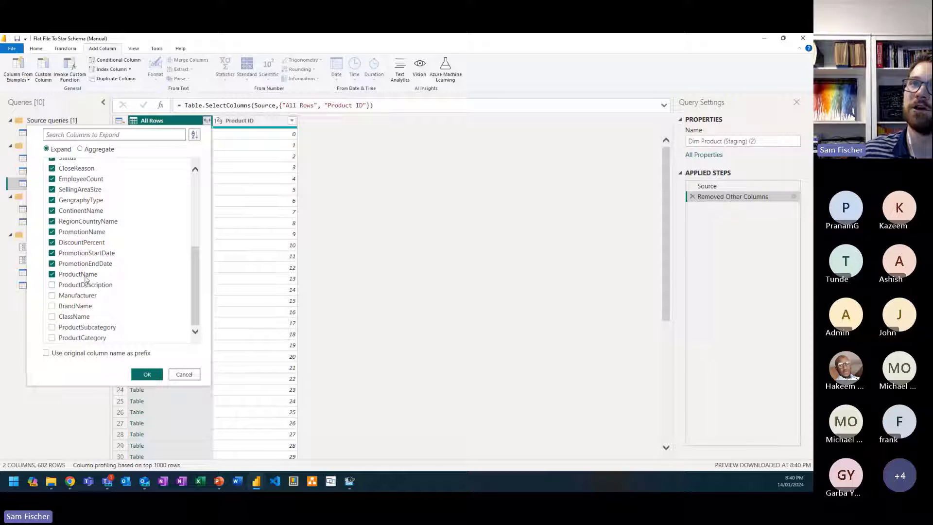
click(85, 275)
click(147, 374)
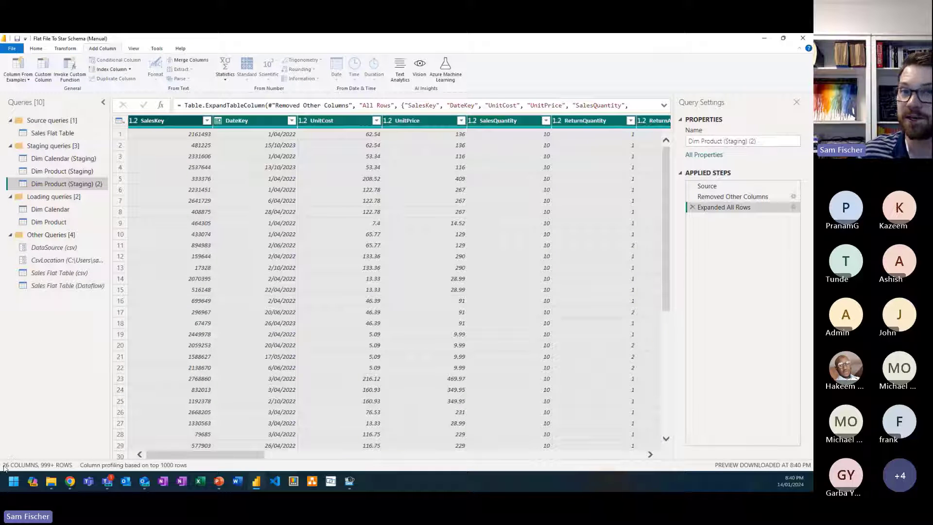
drag(241, 457, 621, 455)
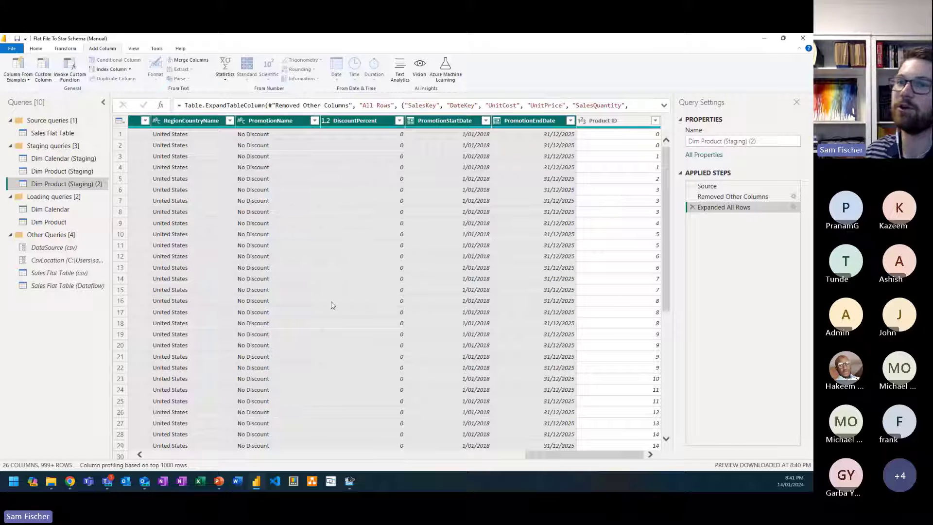
Step: Switch to the query editor of Flat File To Star Schema (Manual & Complete) and enlarge the view to examine its staging and loading queries
mouse_move(258, 488)
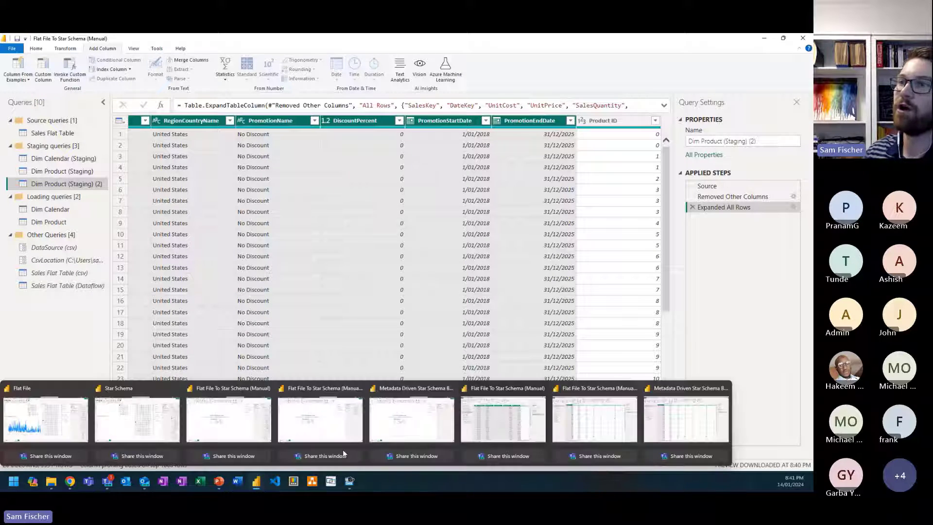
click(593, 417)
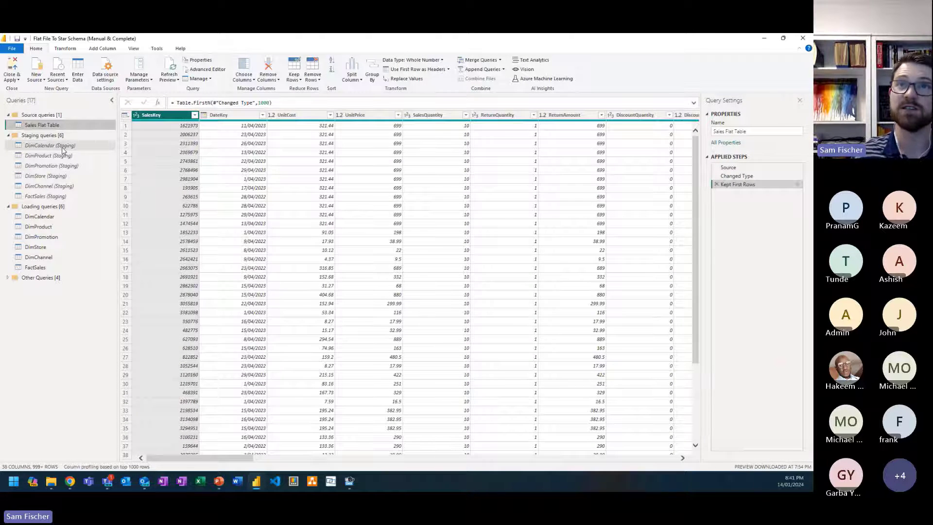
key(ctrl+shift+plus)
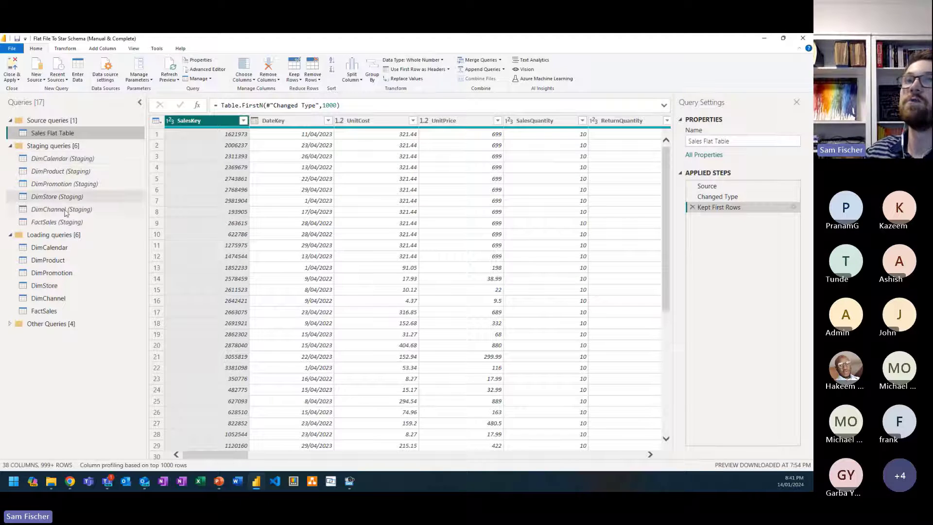
Step: Review each applied step of DimPromotion (Staging) in order, from Source through Added Index
click(79, 185)
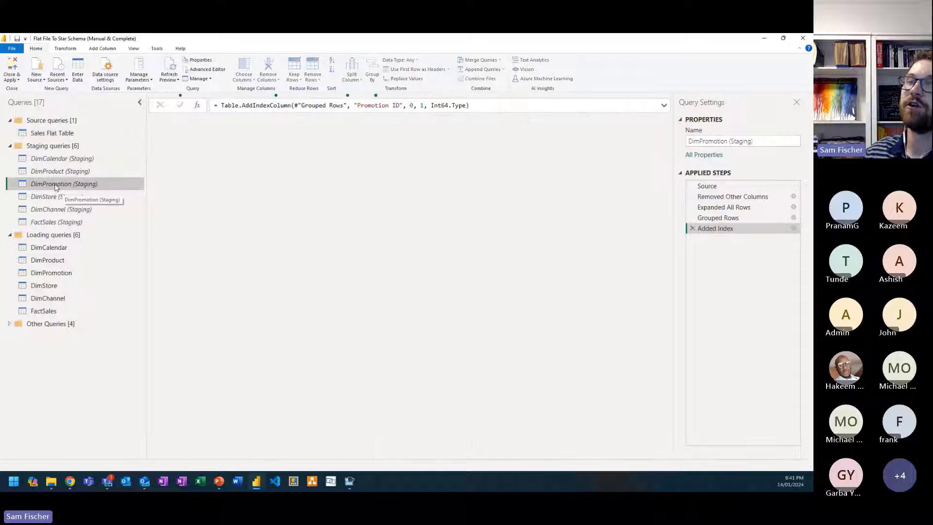
click(719, 186)
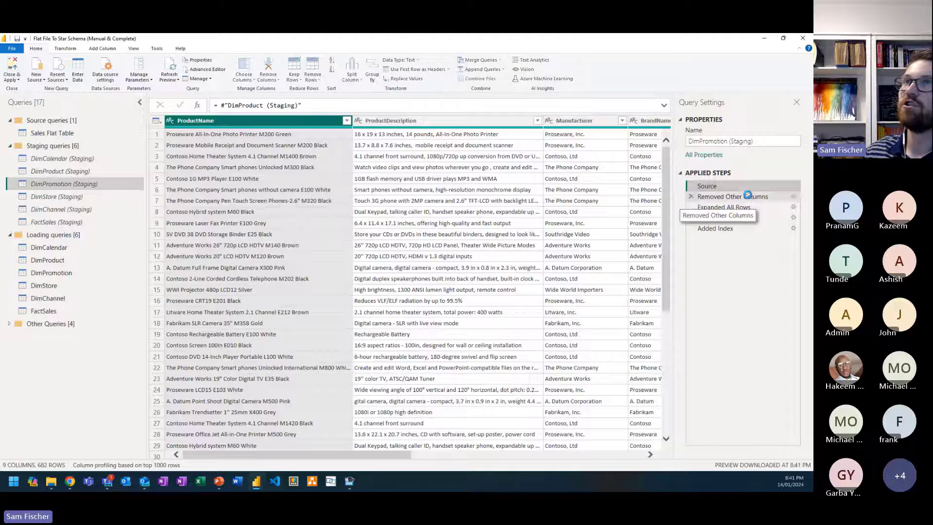
click(748, 197)
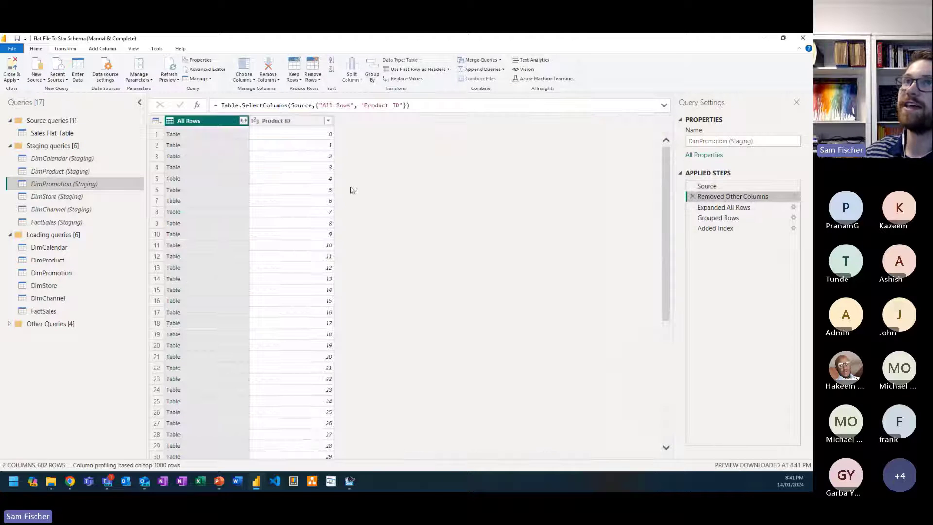
click(739, 208)
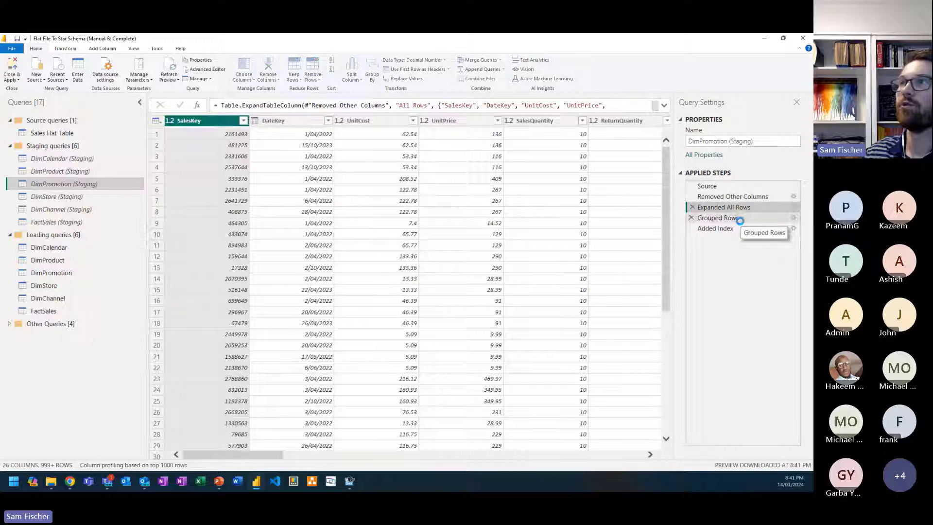
click(740, 218)
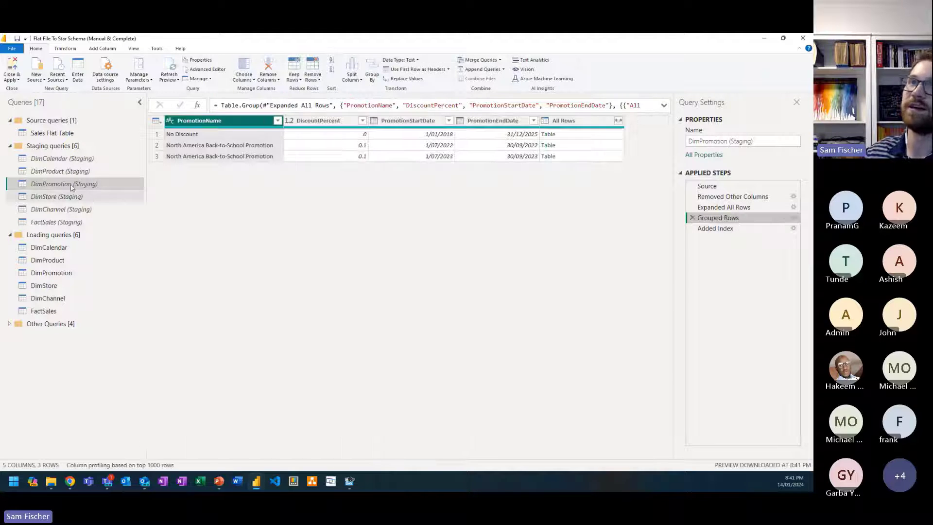
click(727, 231)
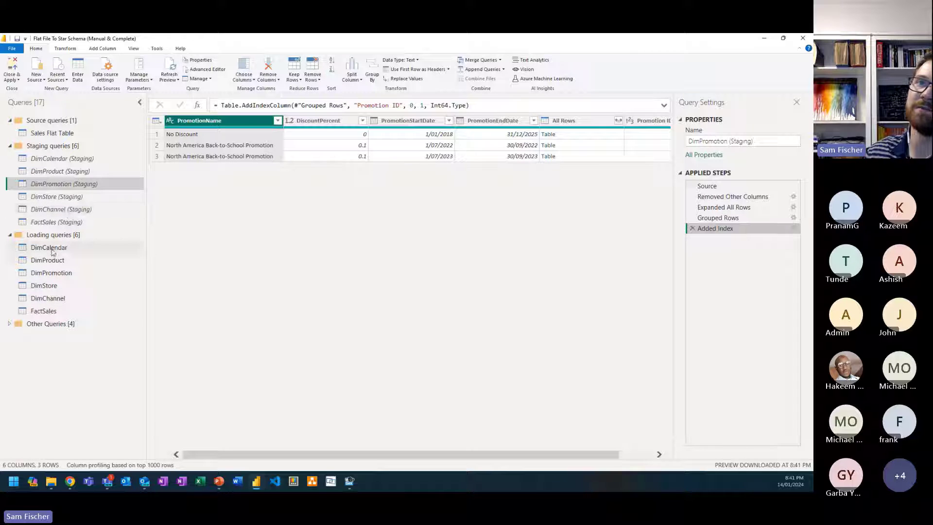
Step: Review each applied step of FactSales (Staging) from its source onward, including which columns Expanded All Rows includes, leaving the settings unmodified
click(63, 223)
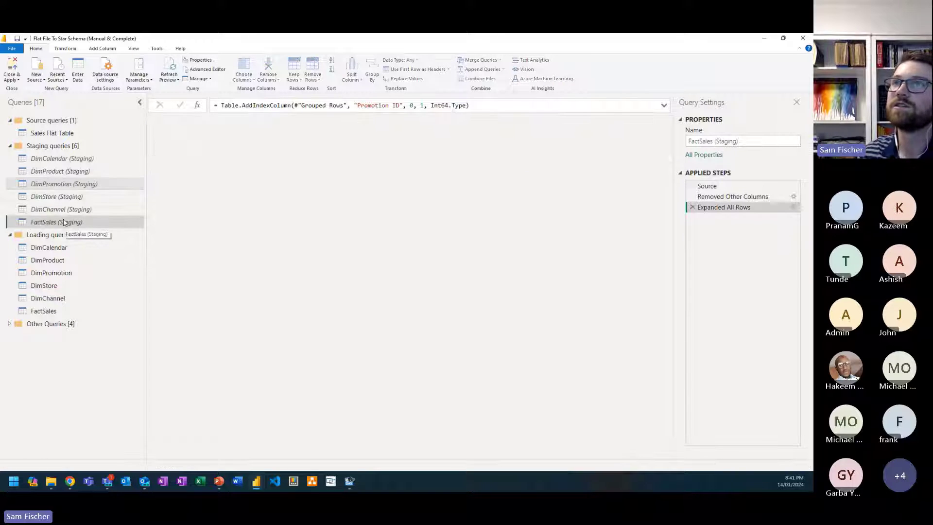
click(745, 185)
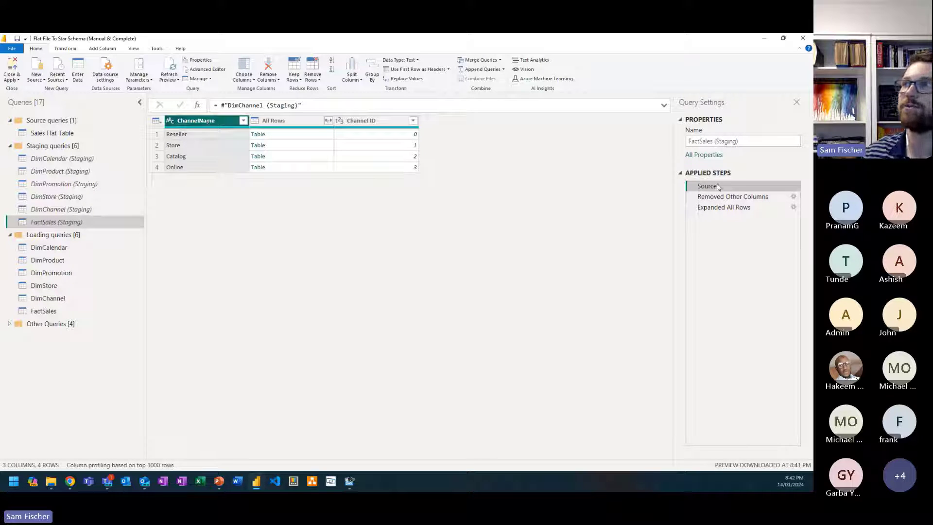
click(726, 197)
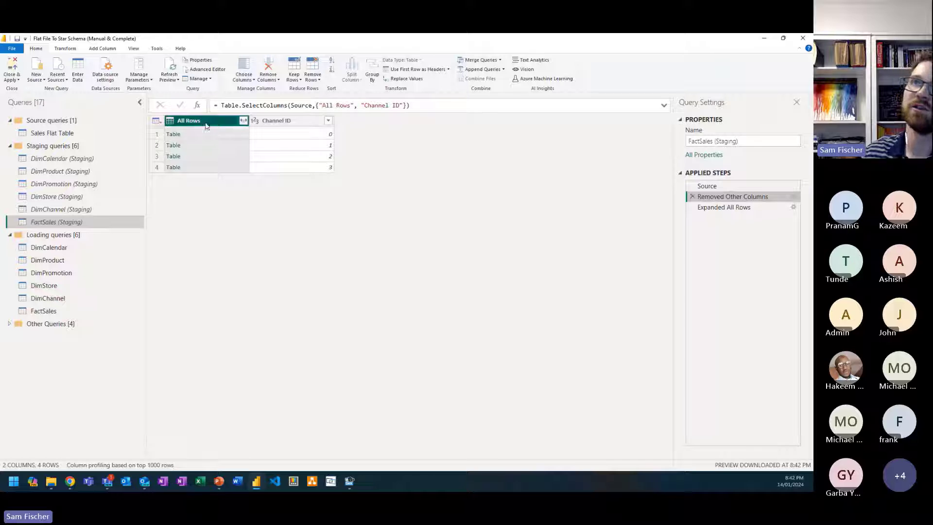
click(754, 207)
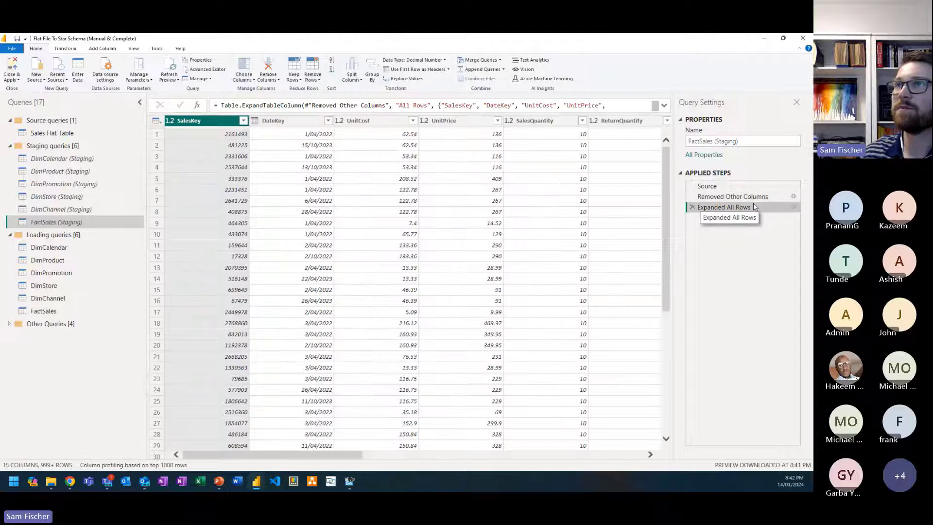
click(793, 207)
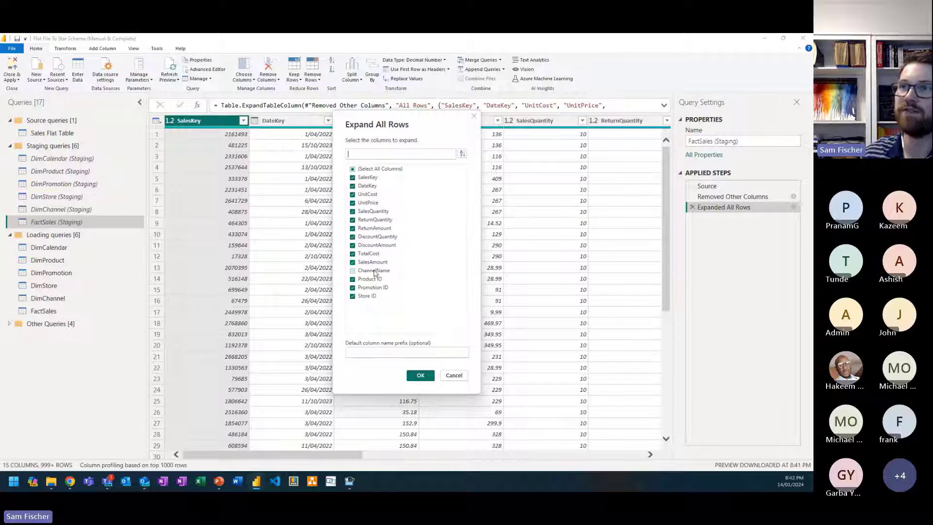
click(456, 380)
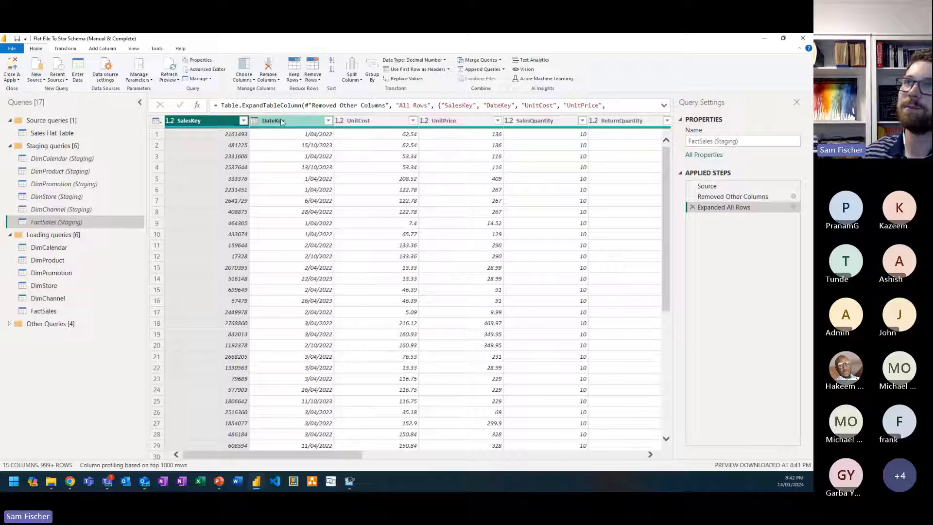
Step: Examine the remaining FactSales (Staging) columns through Channel ID, and open the FactSales loading query that references it
drag(320, 456, 371, 457)
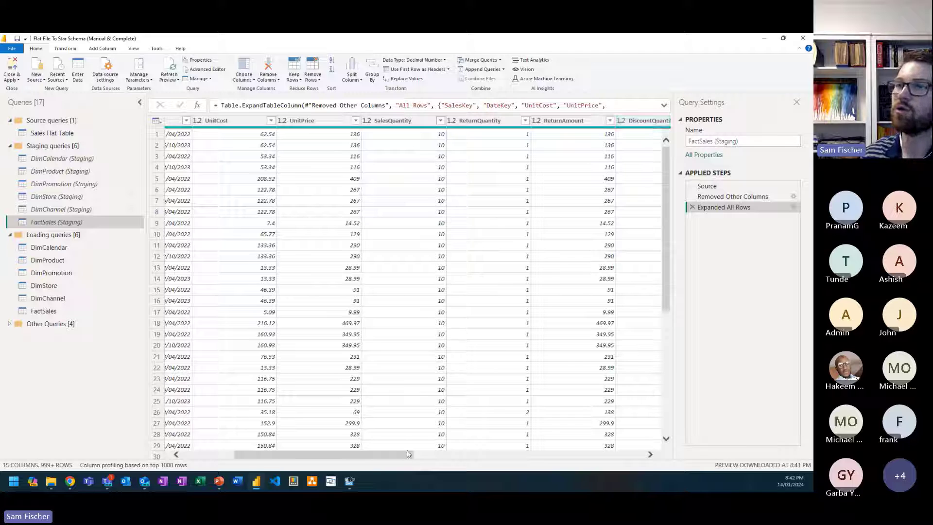
drag(407, 453, 638, 454)
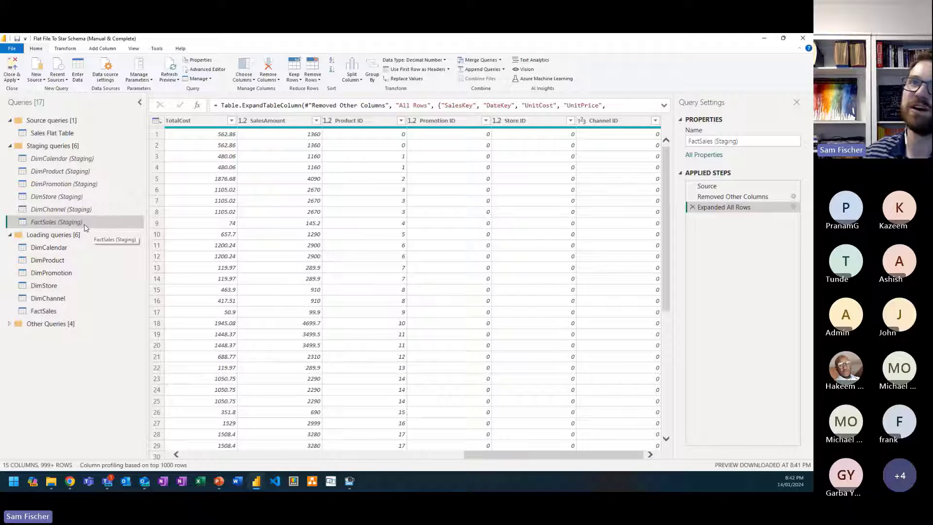
right_click(64, 222)
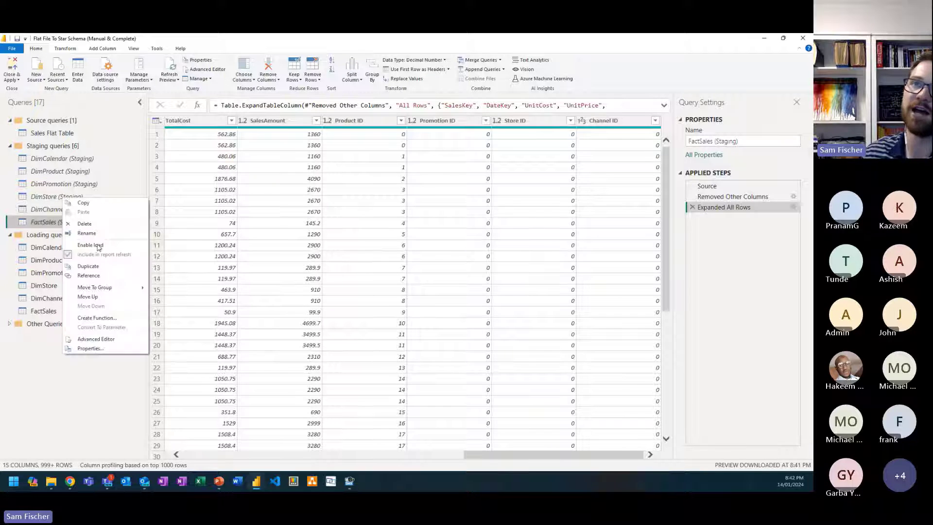
click(53, 312)
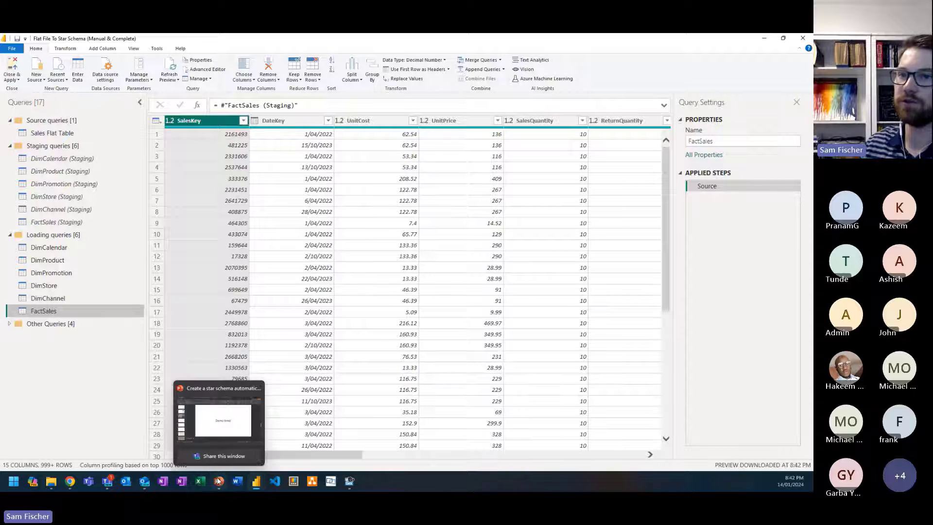
Step: Switch to the PowerPoint presentation and start the slide show from slide 7, "How the staged queries approach works"
click(218, 415)
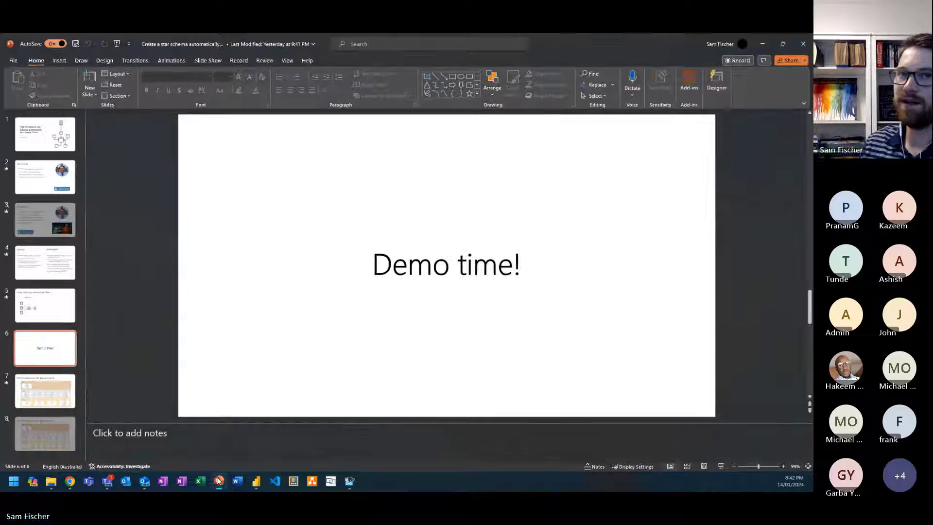
click(44, 398)
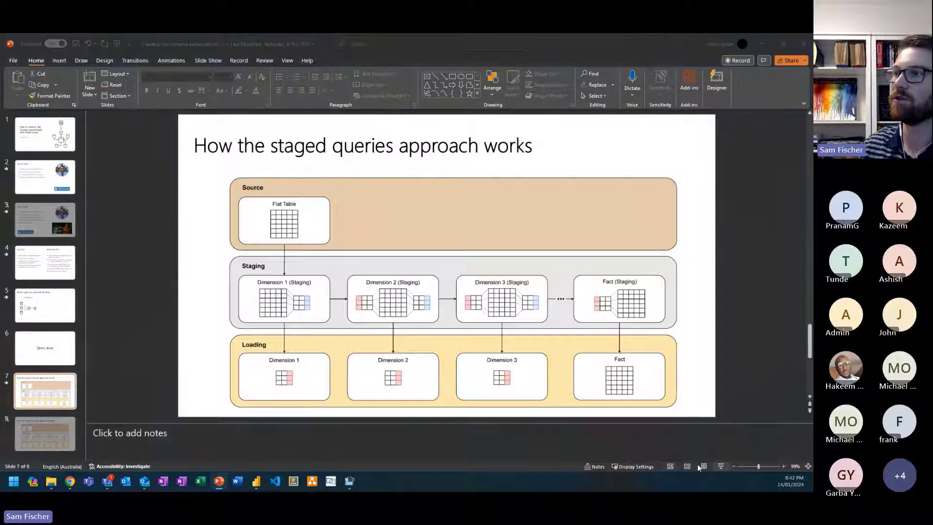
click(720, 466)
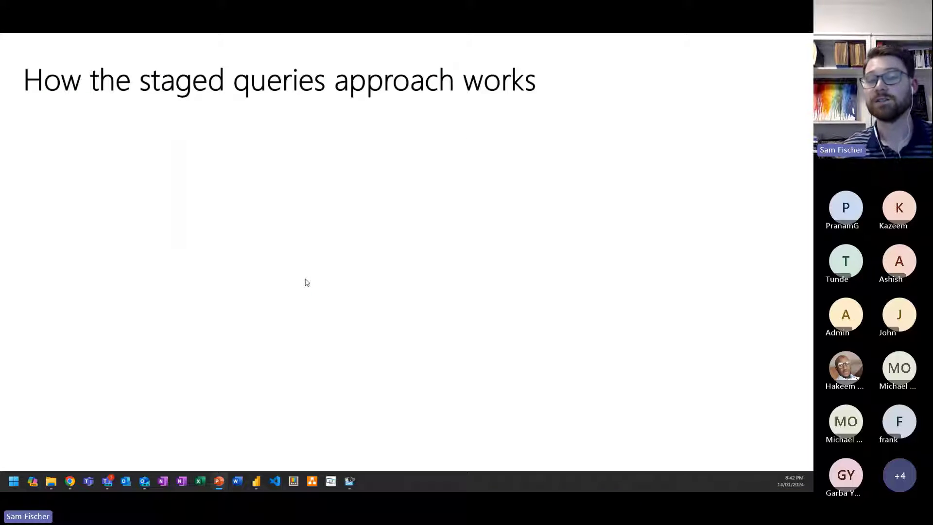
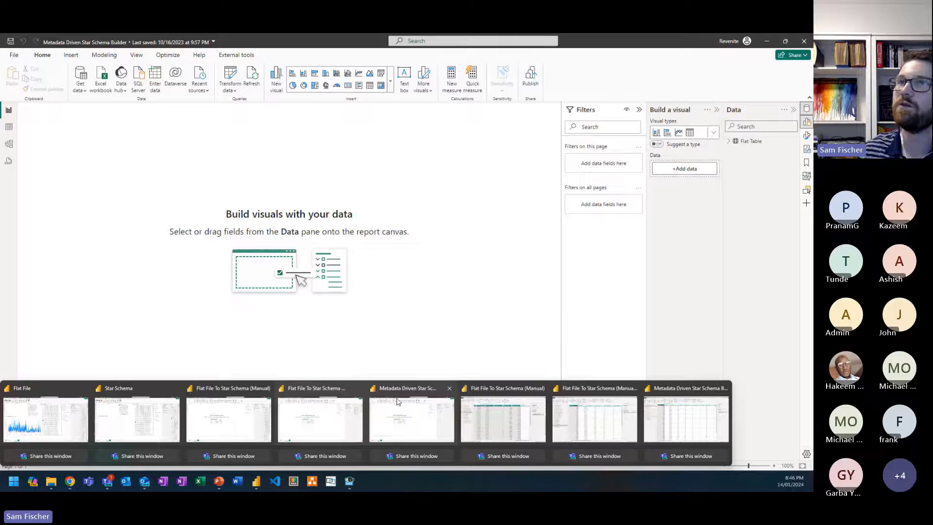
Step: Switch to the Metadata Driven Star Schema Builder report, expand Flat Table's fields, and bring up the report's Power Query Editor
click(399, 403)
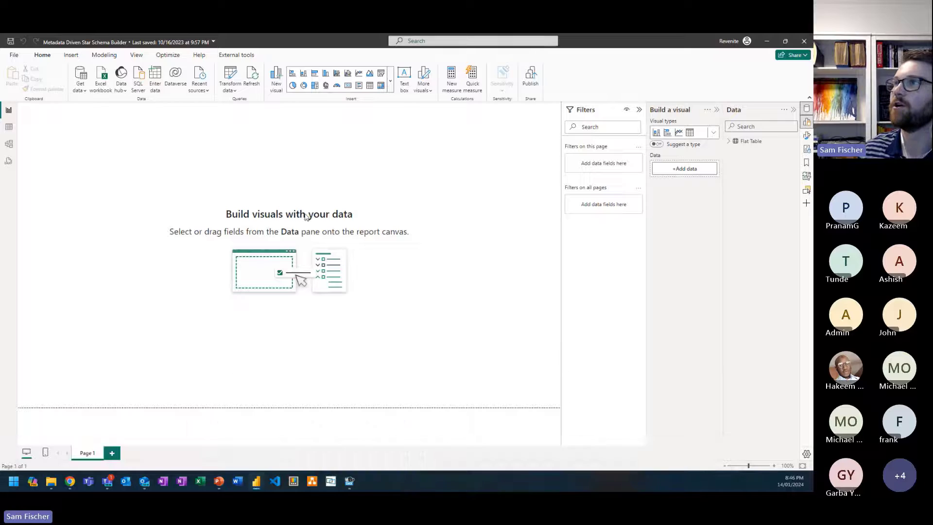
click(733, 142)
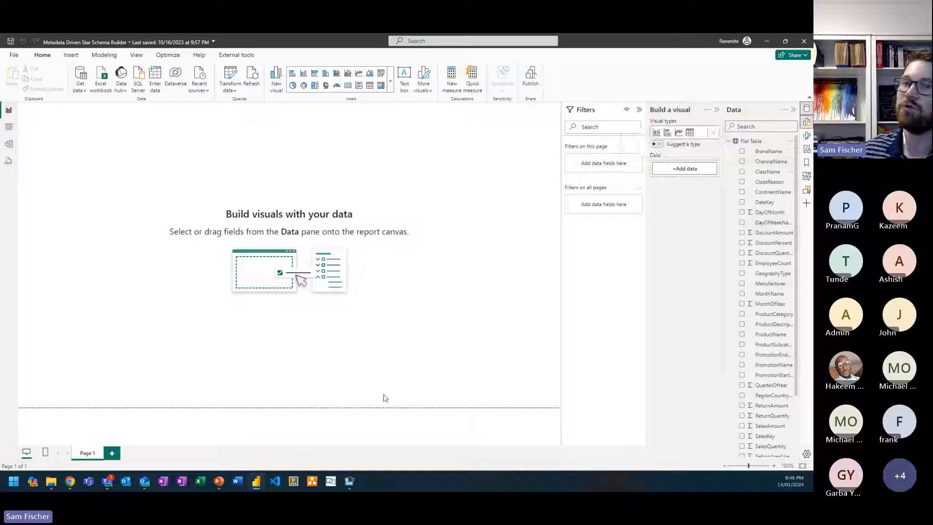
mouse_move(258, 482)
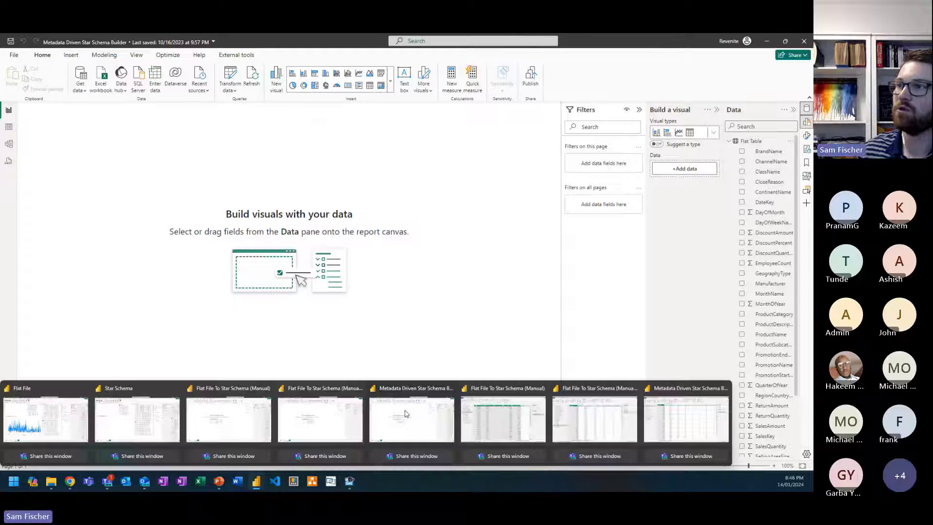
click(690, 431)
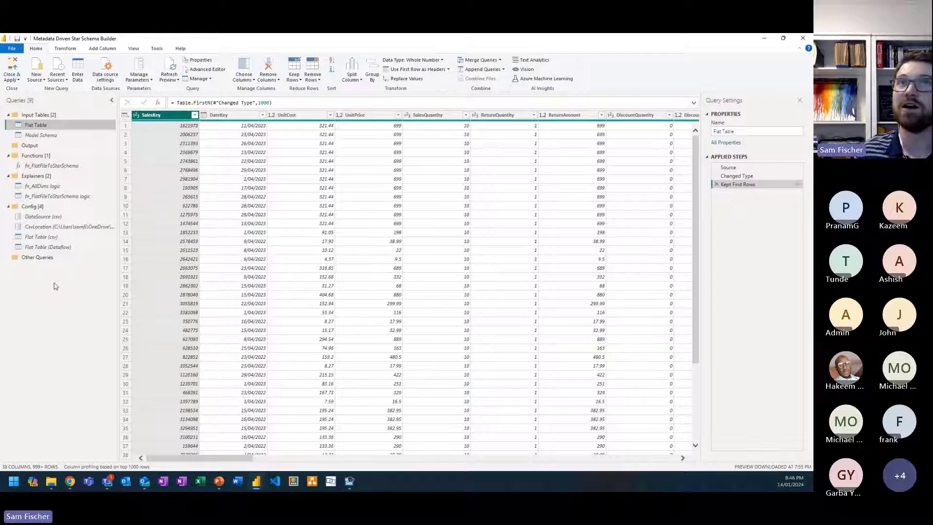
Step: Collapse the Config query group and display the Flat Table input query
scroll(55, 286, up, 2)
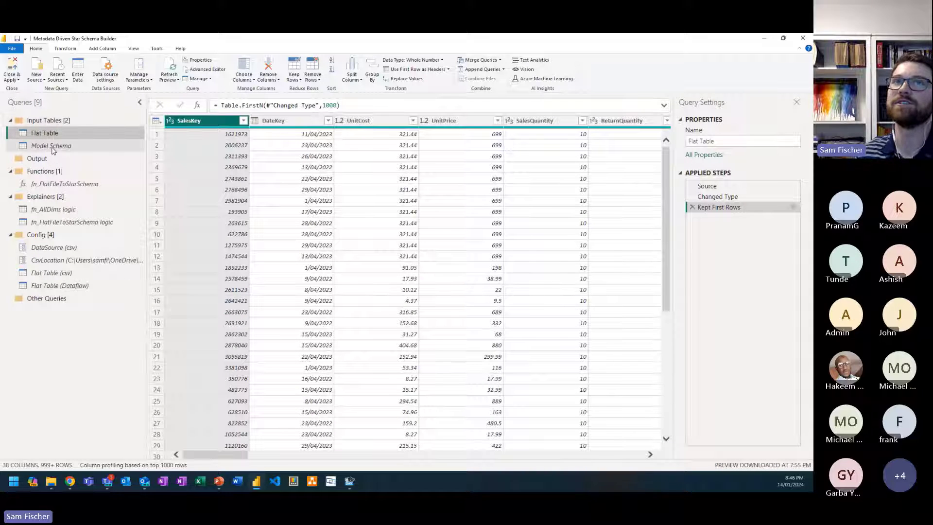
click(10, 237)
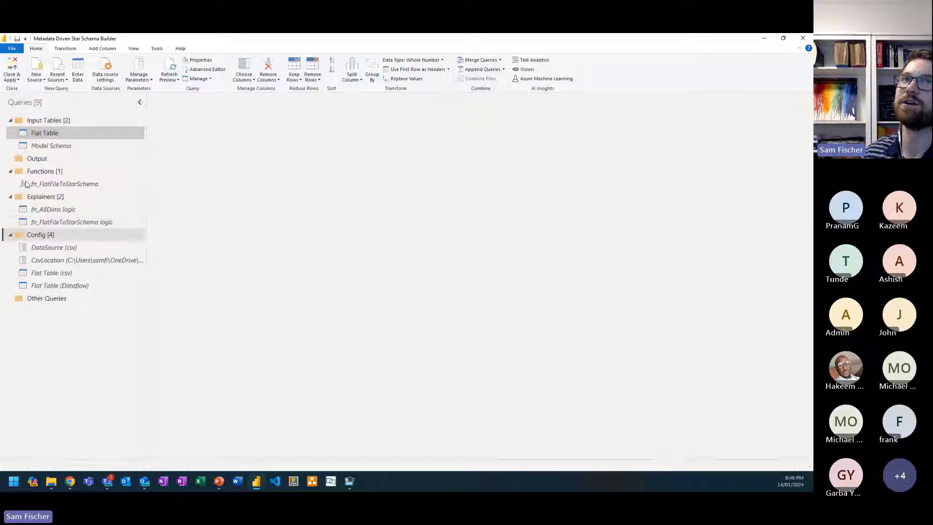
click(45, 136)
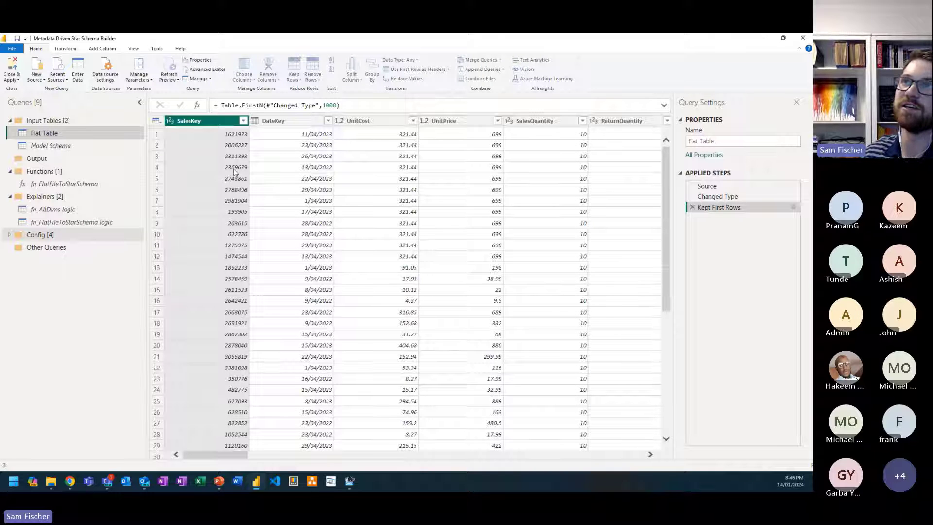
Step: Examine the Model Schema table's mapping of each column to a table name, table type and existing primary key flag, through the last row
click(86, 146)
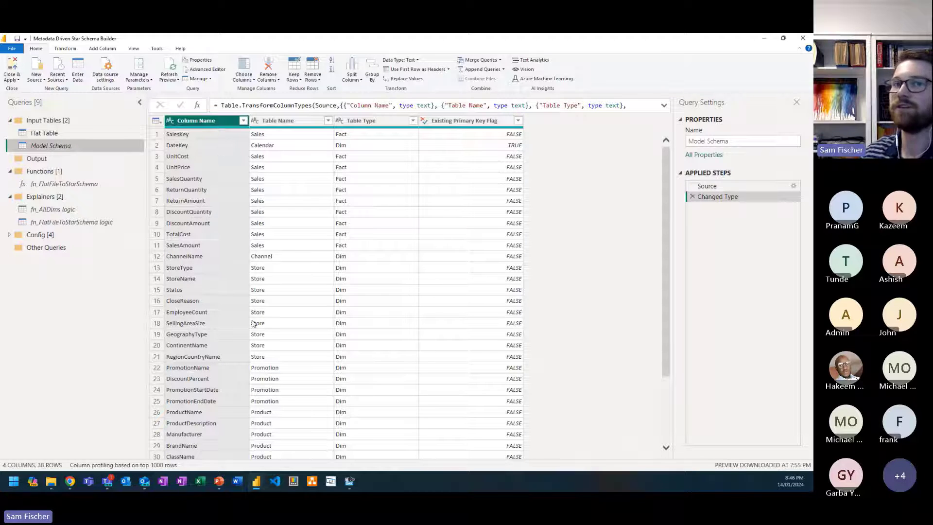
scroll(252, 328, down, 3)
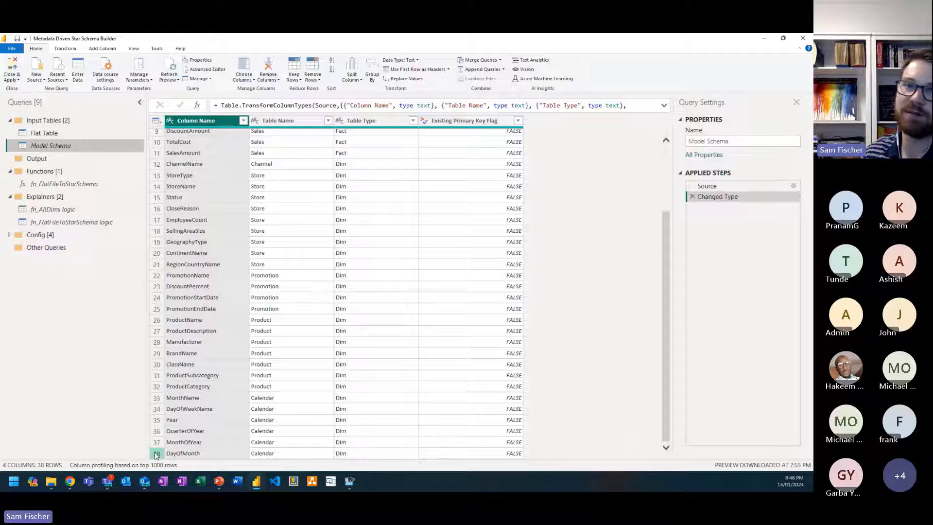
scroll(206, 430, up, 1)
scroll(206, 430, up, 3)
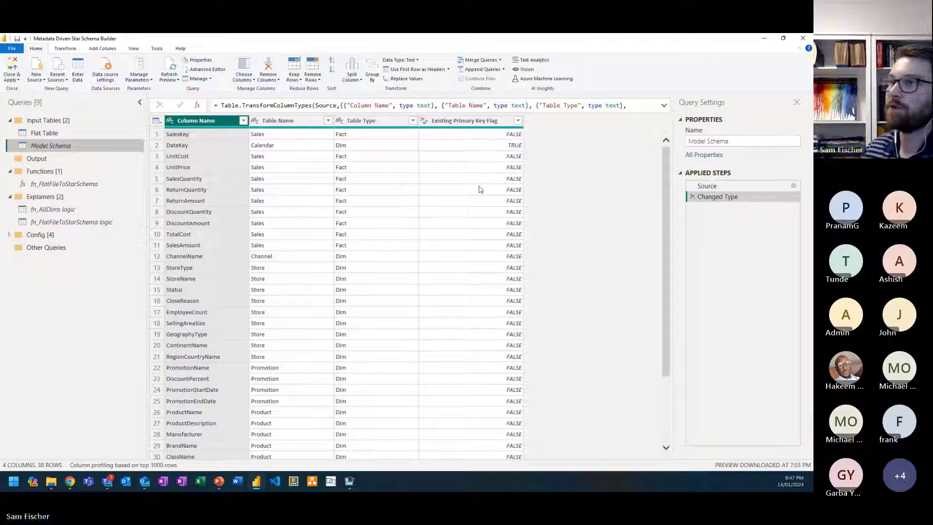
scroll(479, 192, down, 3)
scroll(470, 282, up, 3)
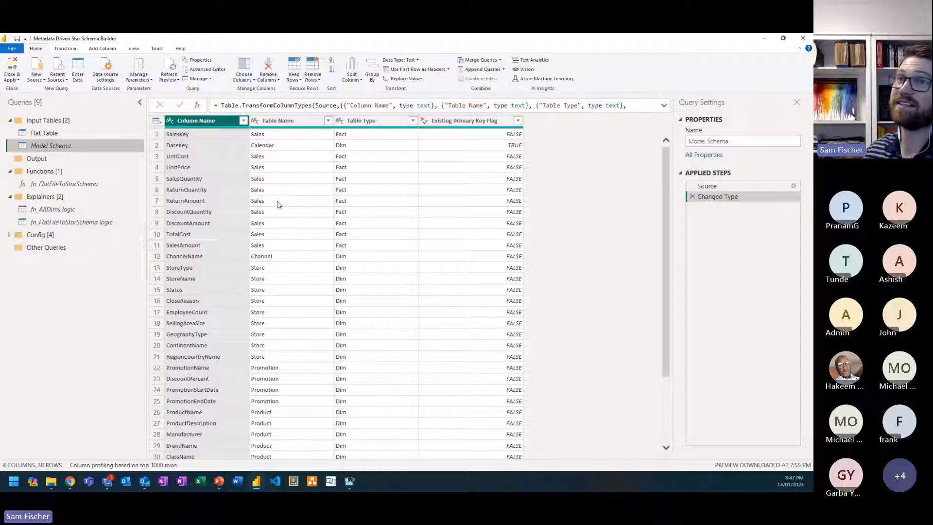
Step: Invoke fn_FlatFileToStarSchema with Flat Table as flatTableSource and Model Schema as starSchemaMetadata, and move the resulting query into the Output group
click(110, 180)
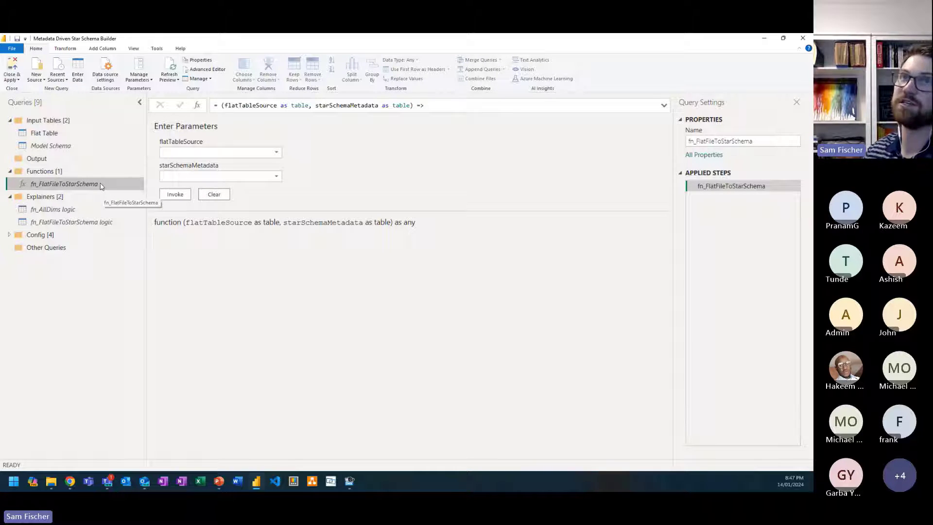
click(212, 154)
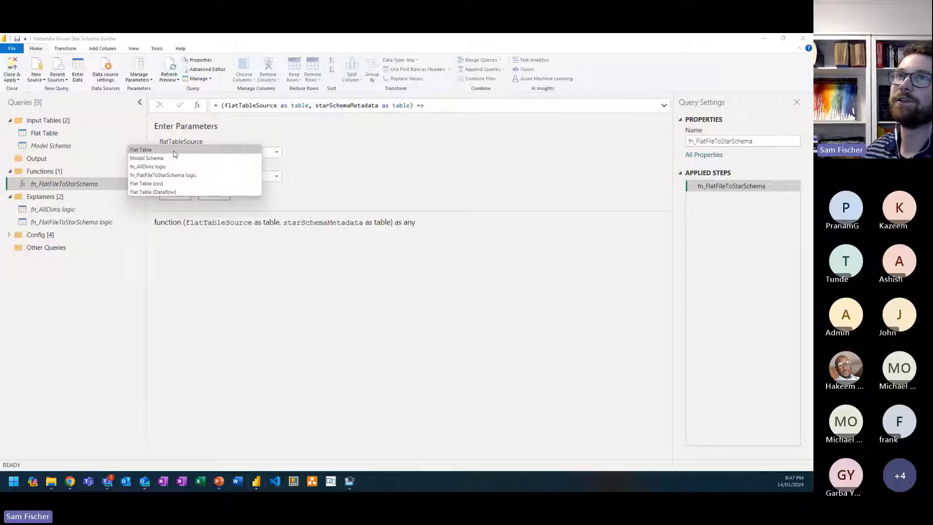
click(204, 155)
click(241, 177)
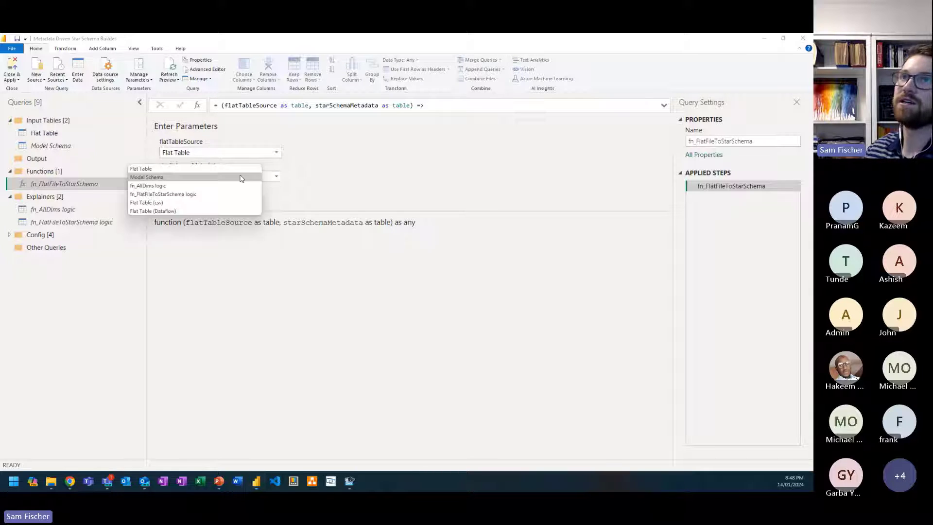
click(182, 177)
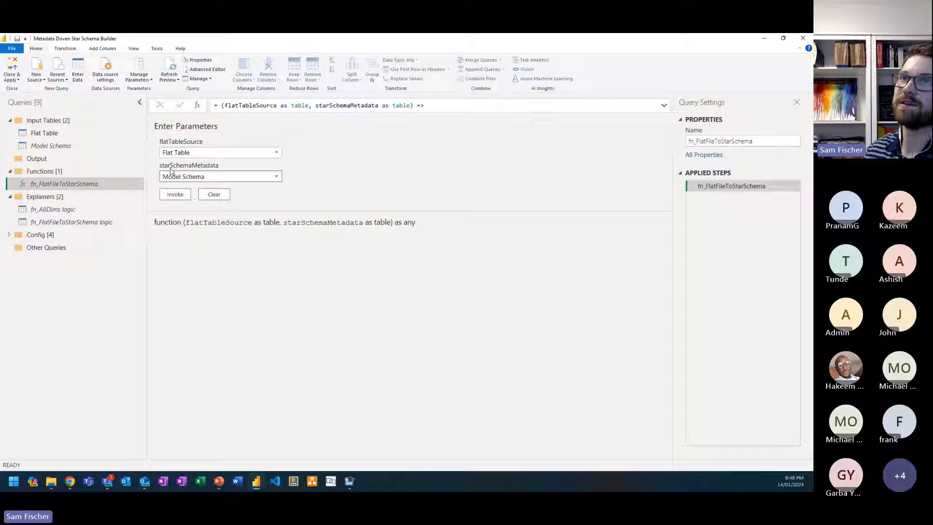
click(175, 195)
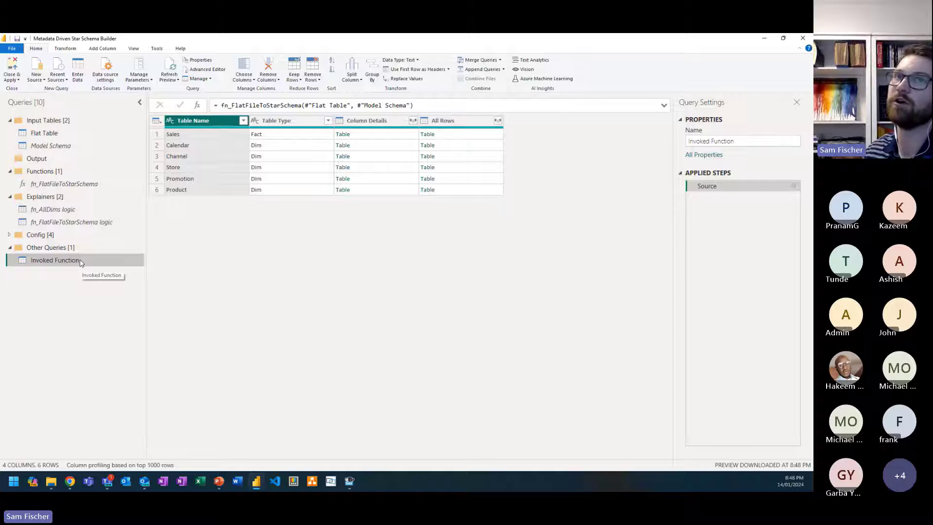
drag(80, 263, 61, 160)
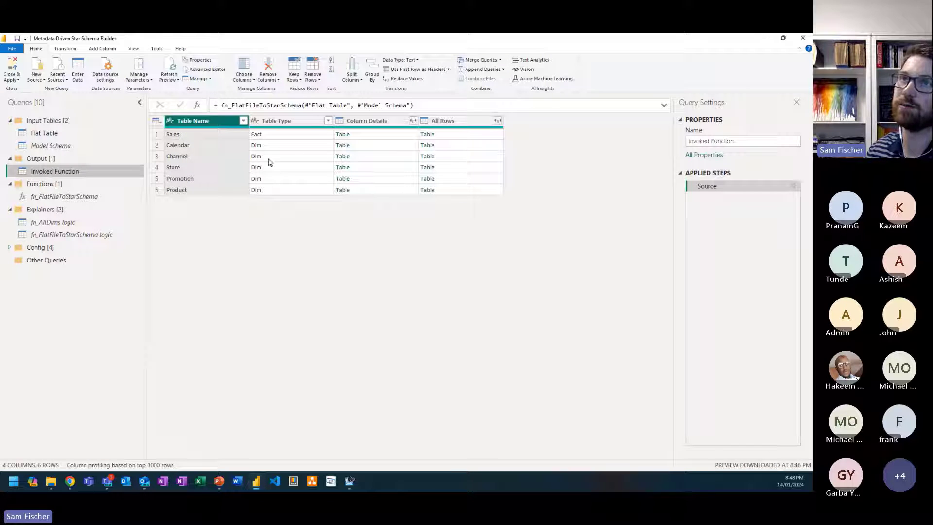
Step: Preview the Sales row's All Rows table through its ID columns and DateKey, and add that table as a new query
click(458, 134)
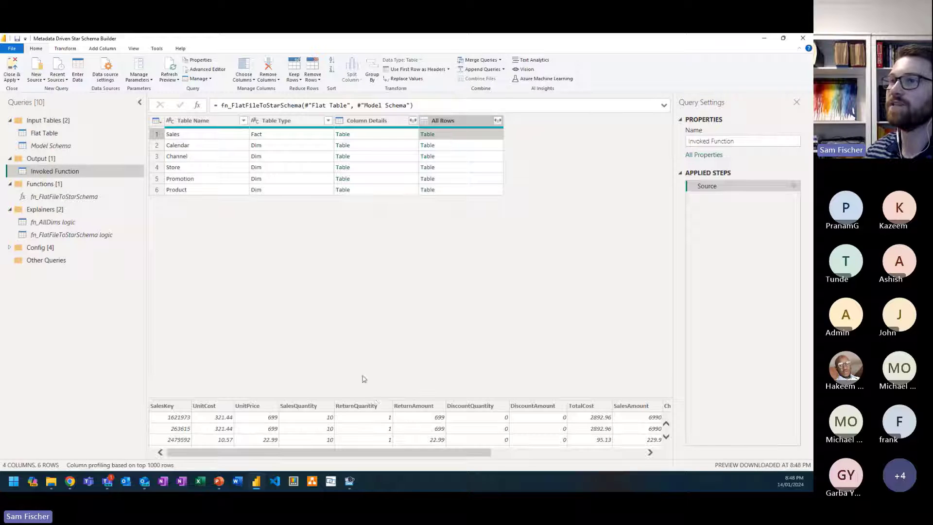
drag(378, 397, 379, 304)
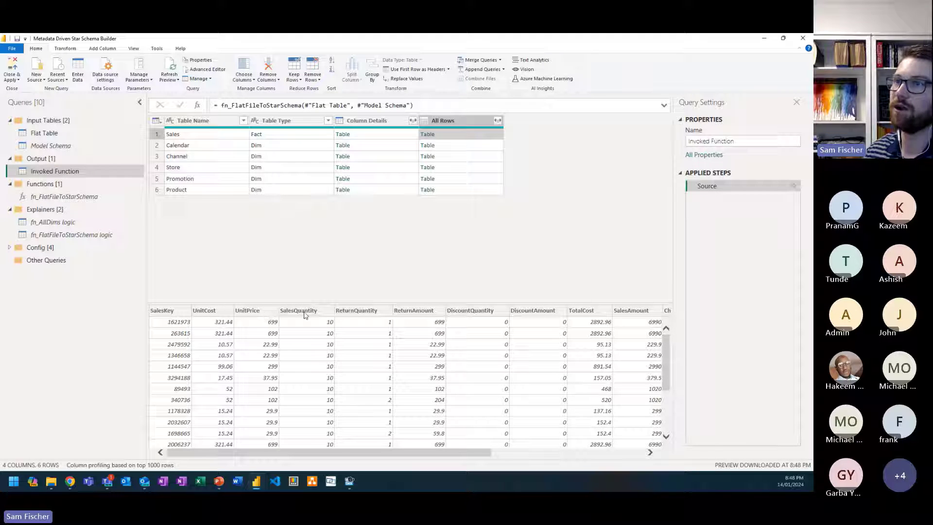
drag(480, 457, 631, 344)
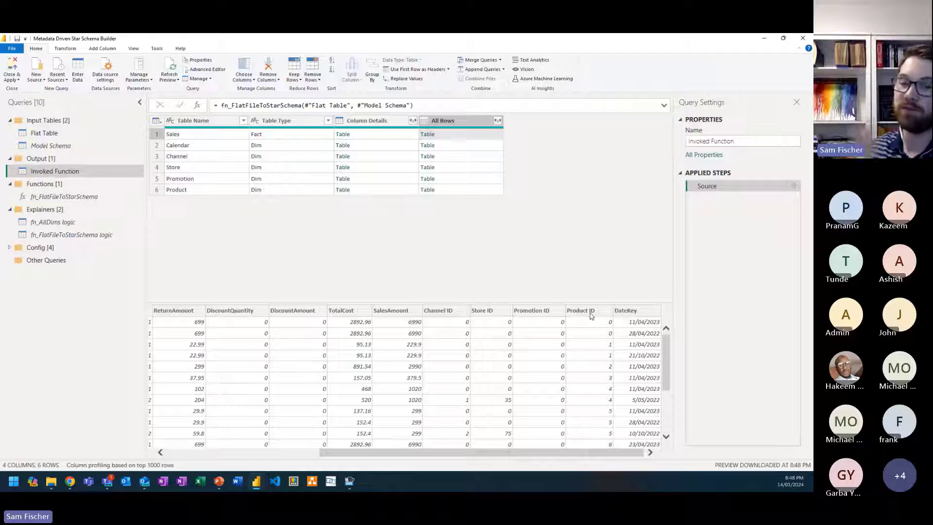
right_click(429, 135)
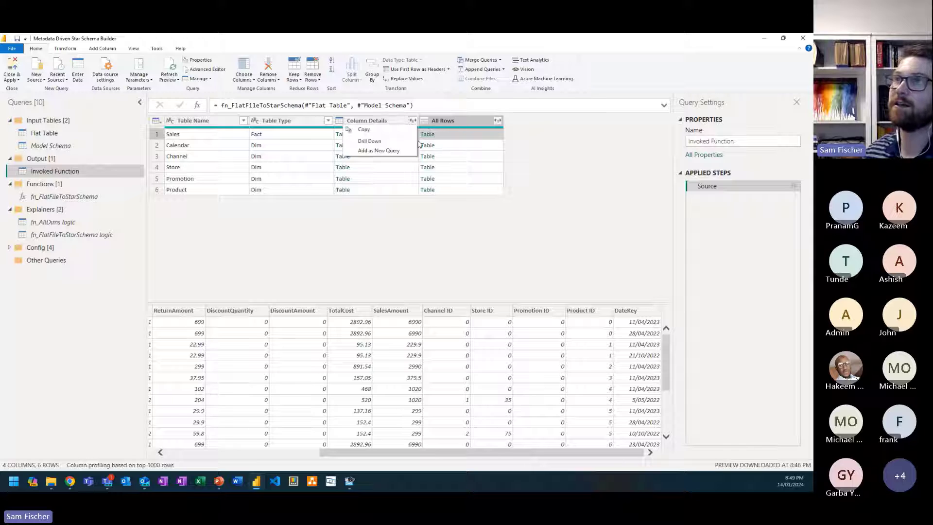
click(396, 152)
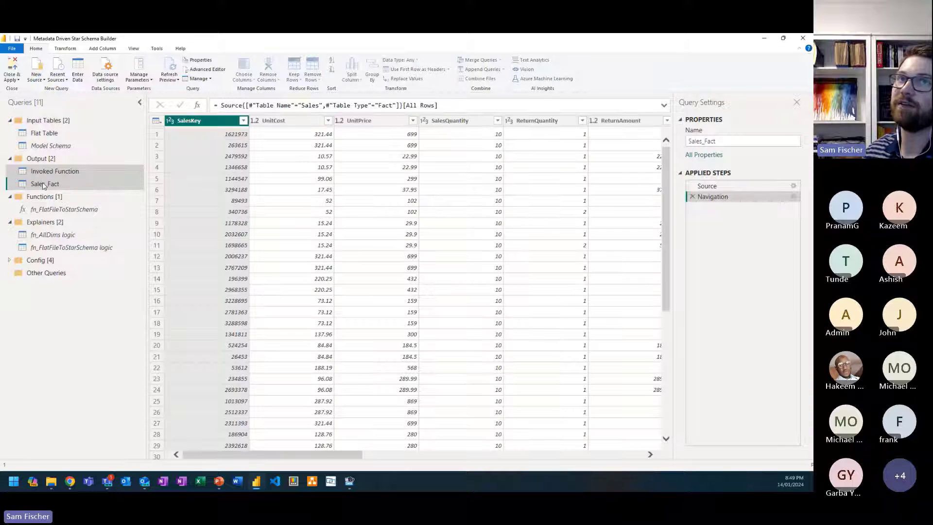
drag(317, 454, 599, 423)
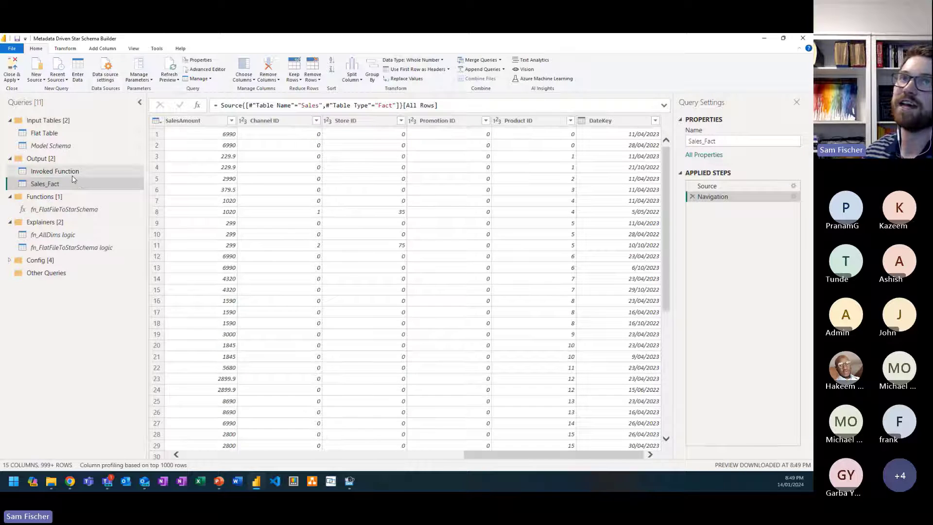
Step: Add the All Rows tables of the Calendar and Channel rows in Invoked Function as new queries
click(73, 174)
click(427, 145)
right_click(429, 149)
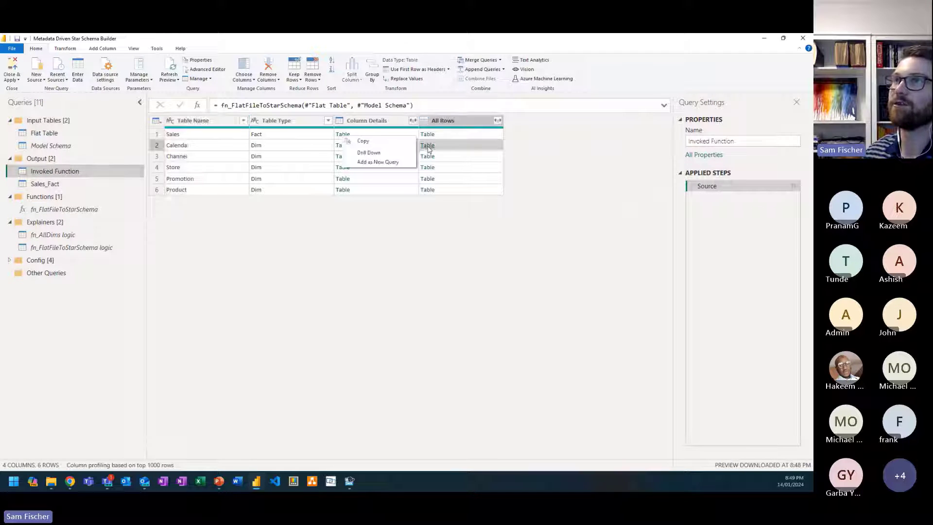
click(407, 163)
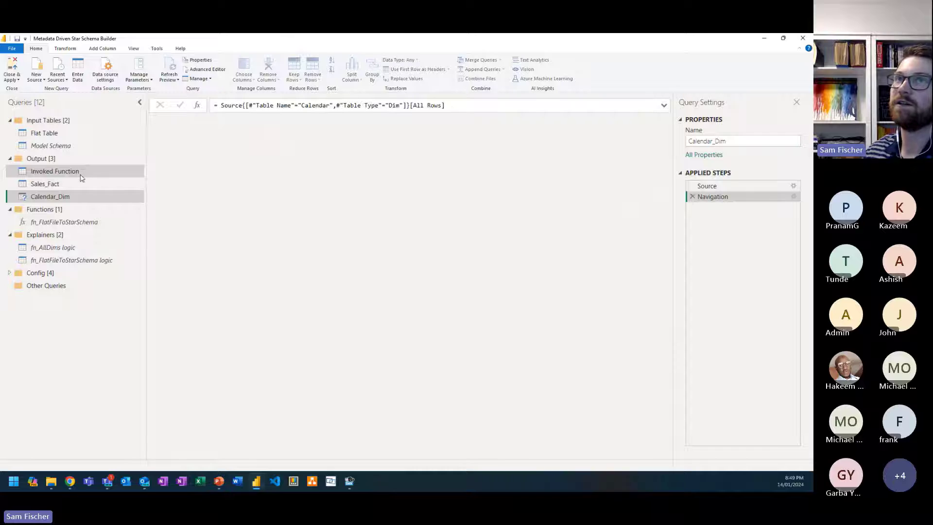
click(81, 175)
click(427, 157)
right_click(427, 160)
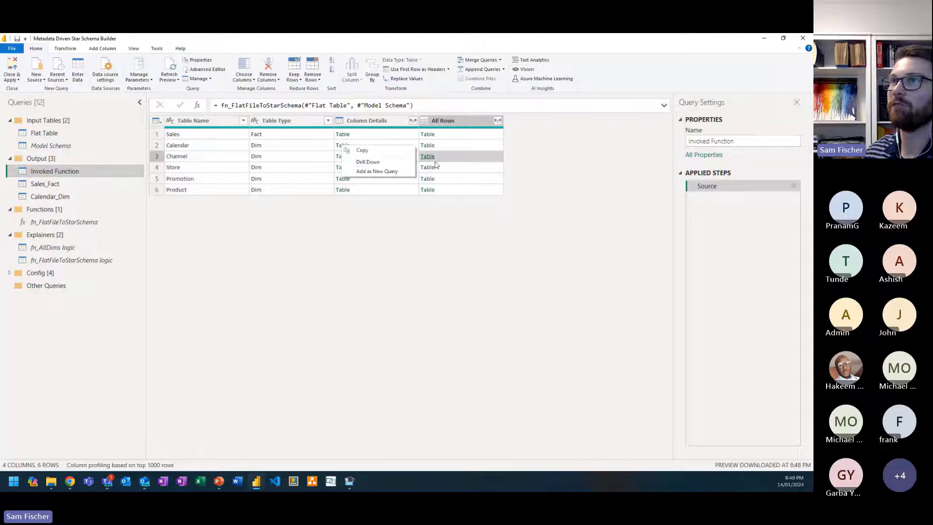
click(400, 172)
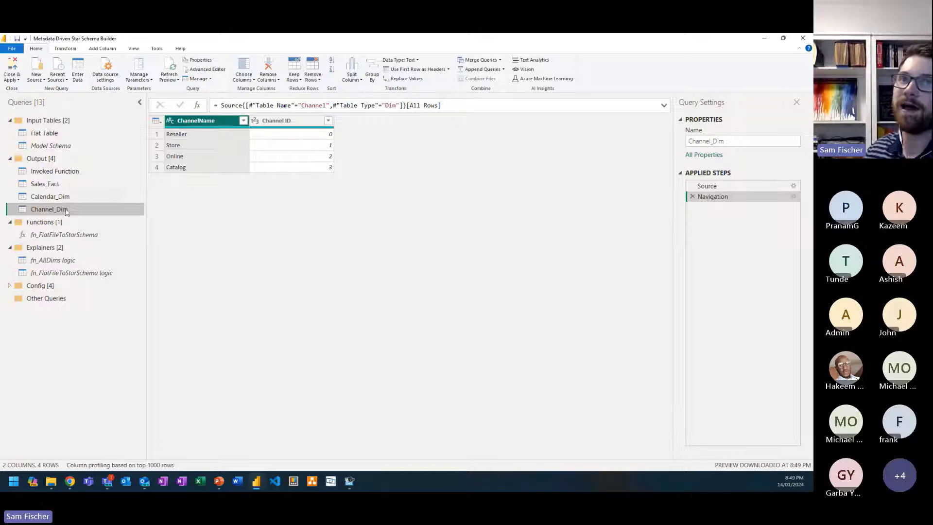
Step: Review the M code of fn_FlatFileToStarSchema in the Advanced Editor and close it without changing anything
click(64, 235)
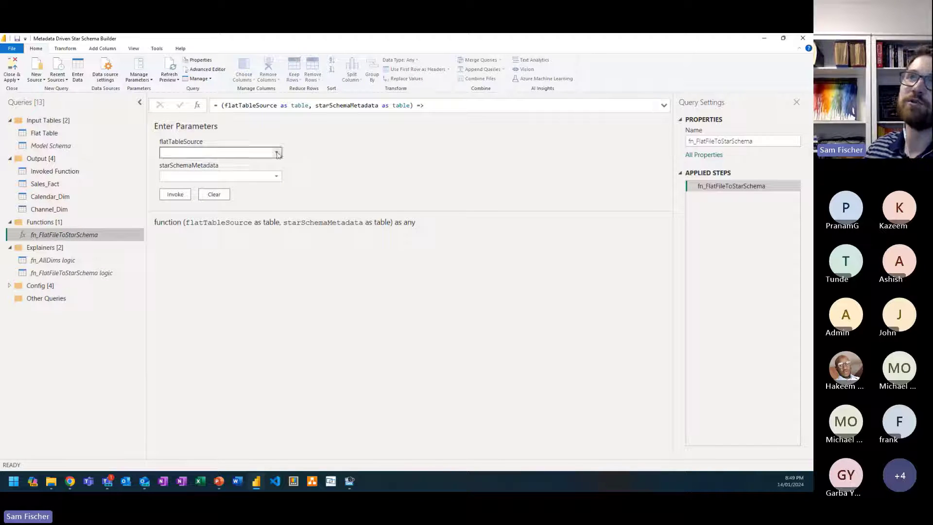
click(215, 71)
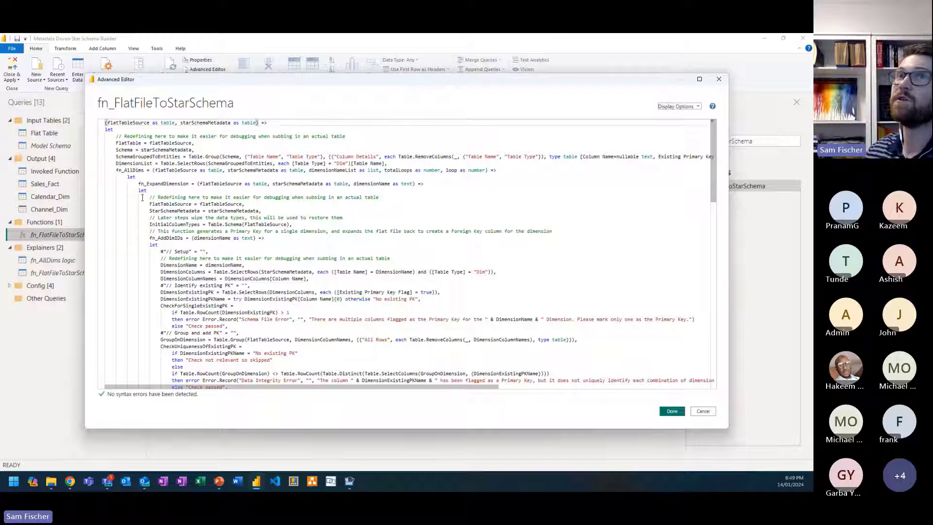
scroll(187, 237, down, 1)
scroll(200, 250, down, 15)
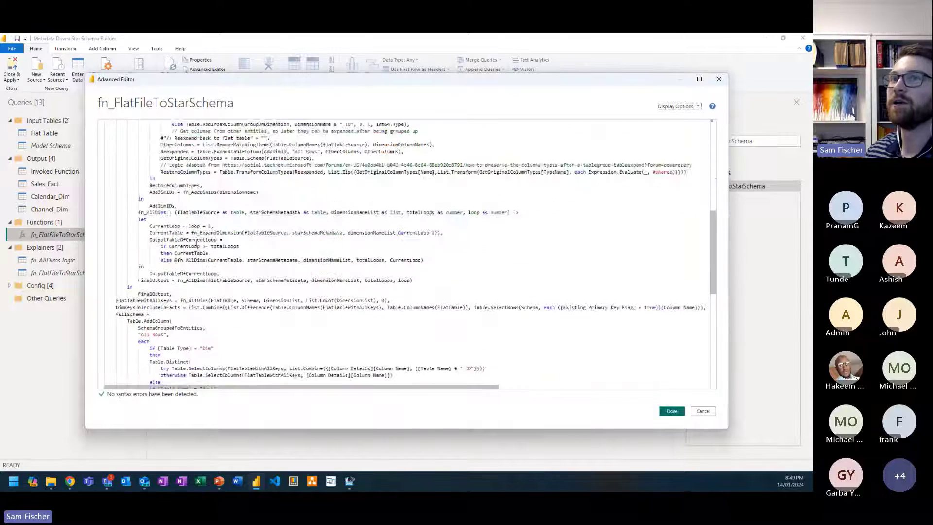
click(708, 411)
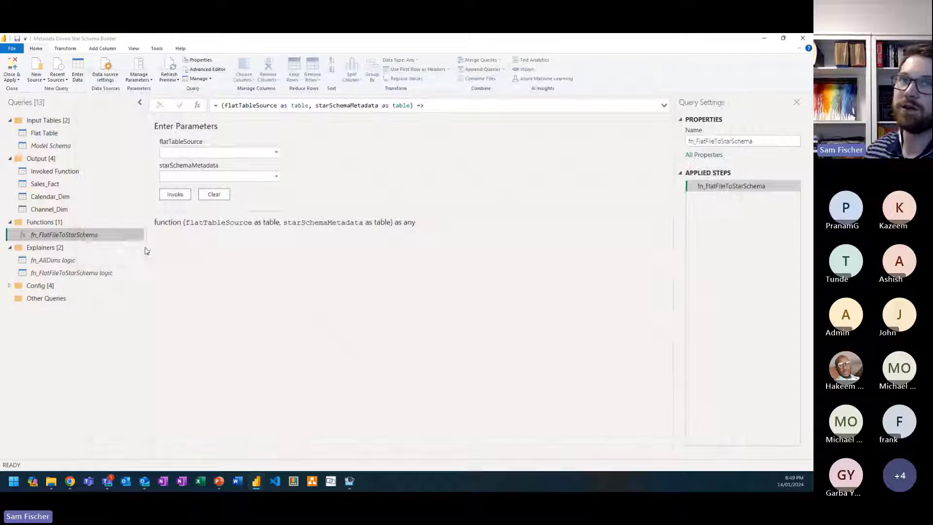
Step: Examine the fn_AllDims logic query's setup and existing primary key steps, from DimensionName to the full CheckForSingleExistingPK formula
click(55, 261)
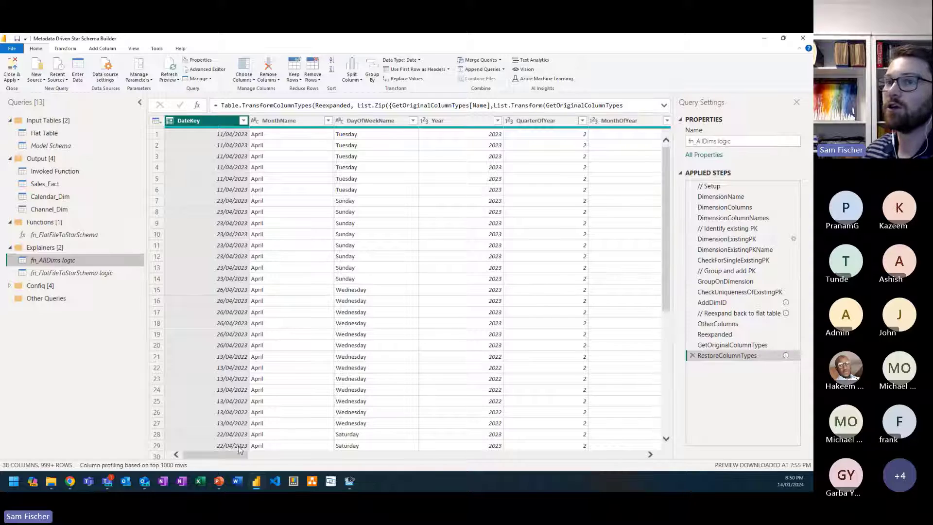
click(738, 195)
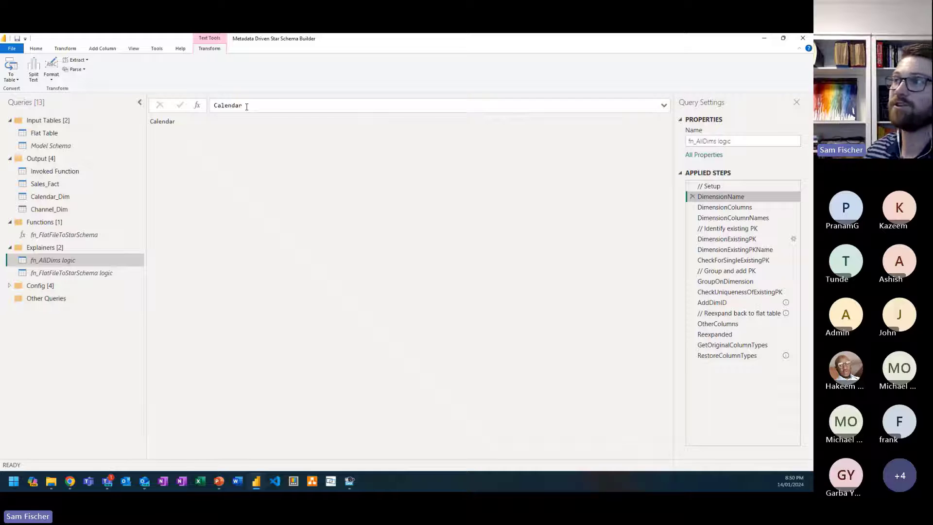
click(725, 207)
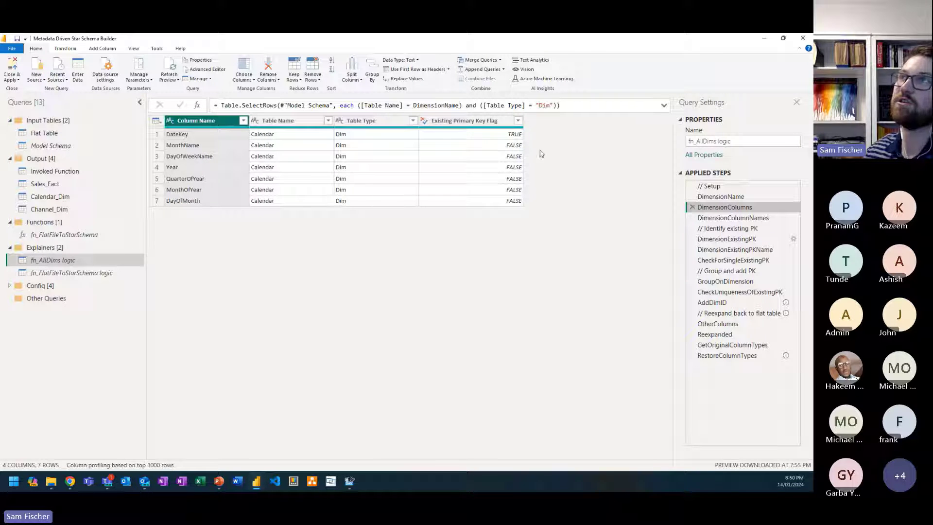
click(732, 219)
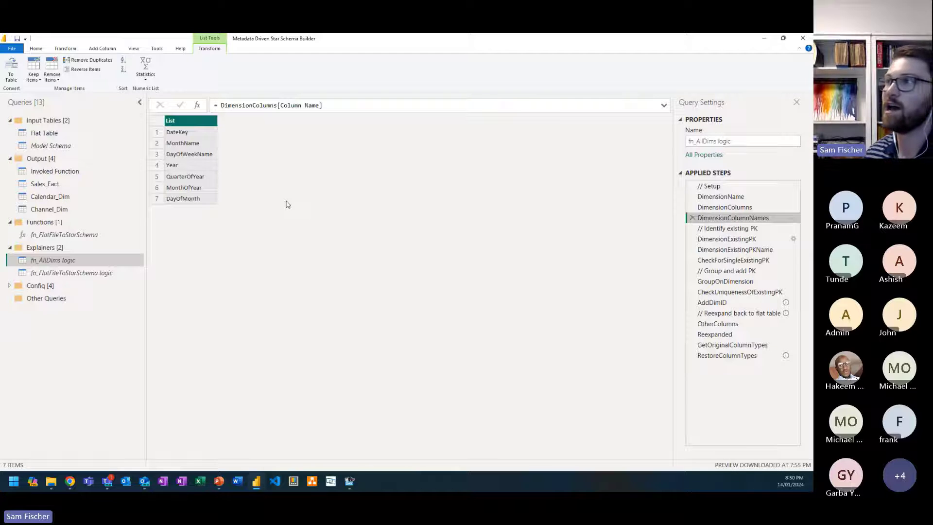
click(741, 238)
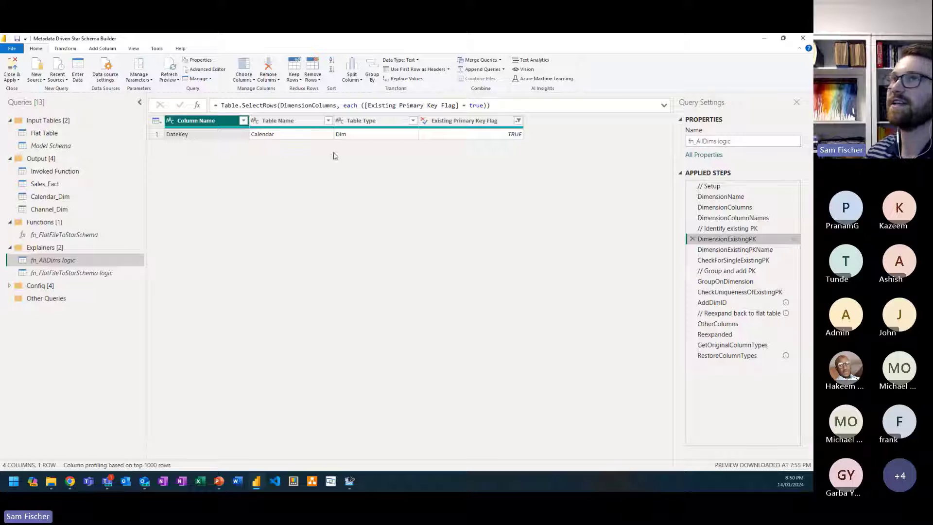
click(735, 250)
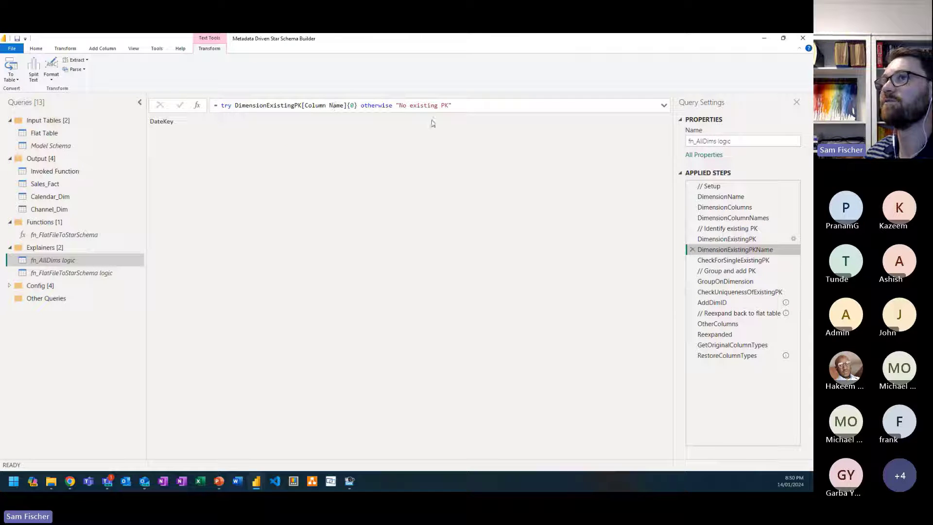
click(743, 264)
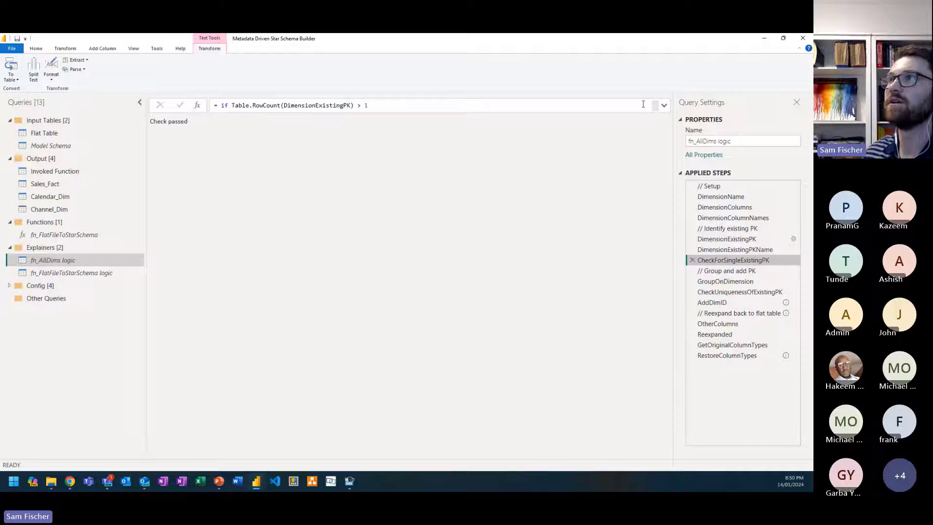
click(664, 106)
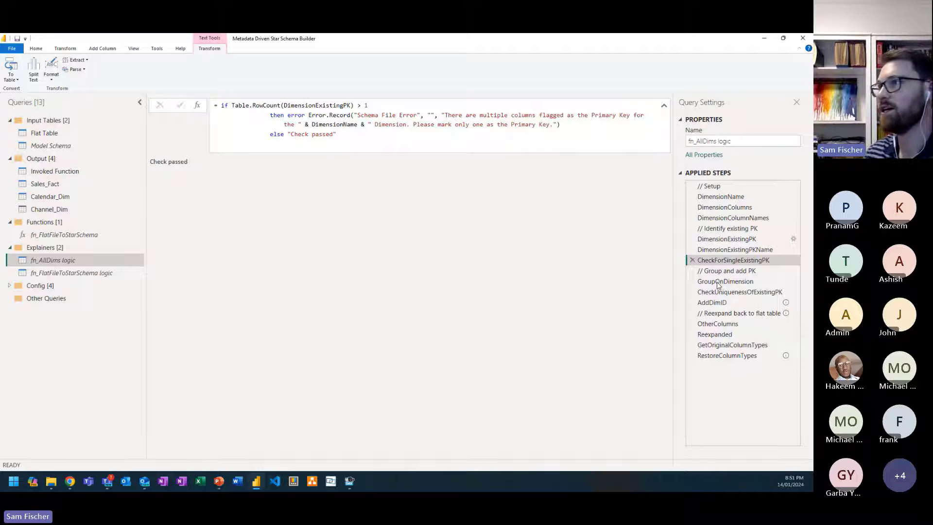
Step: Review the grouping and key steps GroupOnDimension, CheckUniquenessOfExistingPK and AddDimID, including the All Rows column and complete formulas
click(722, 283)
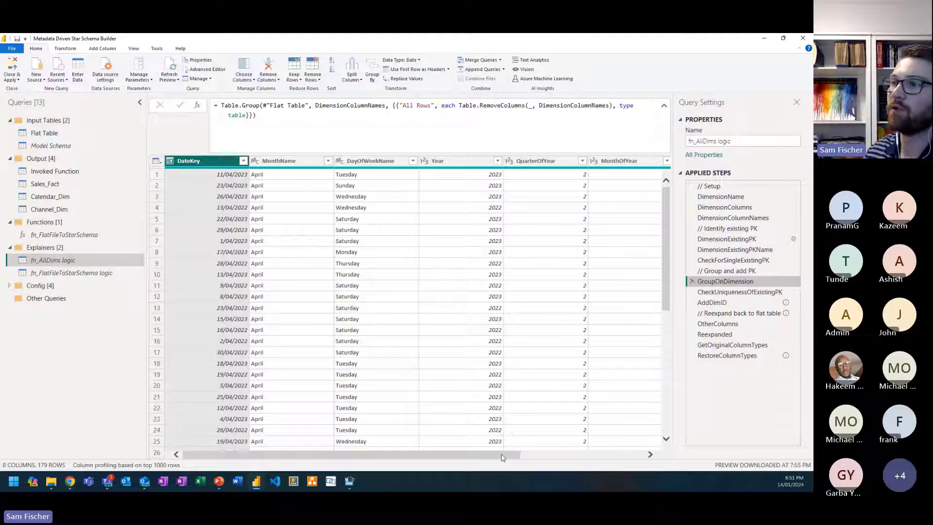
drag(504, 455, 629, 455)
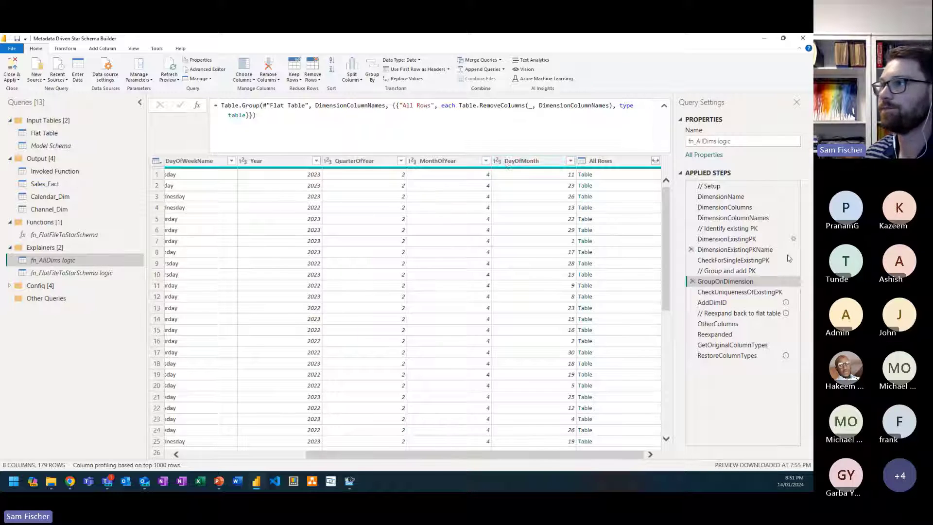
click(752, 292)
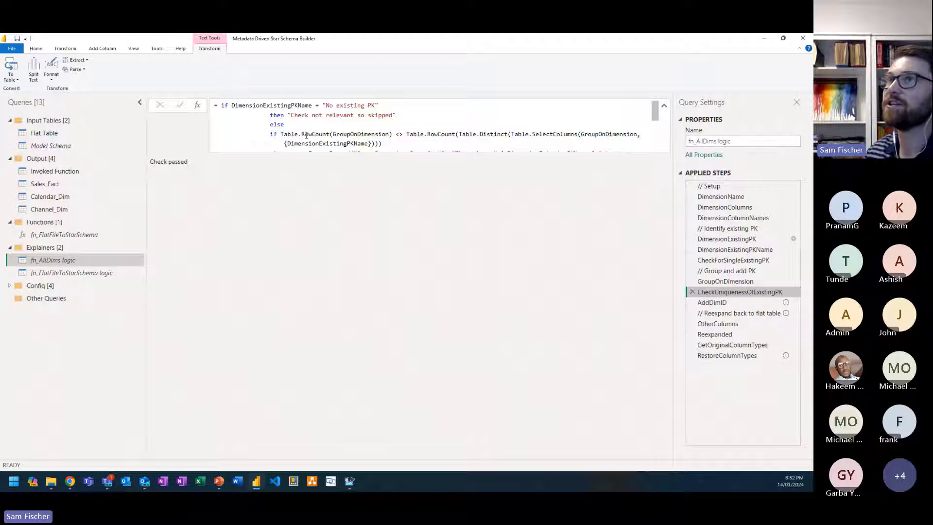
drag(307, 135, 359, 135)
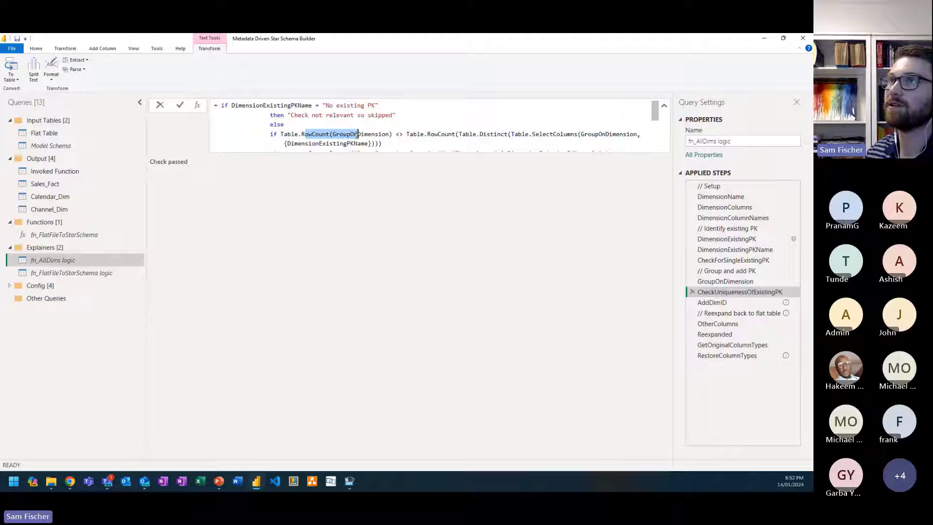
click(421, 135)
scroll(421, 134, down, 1)
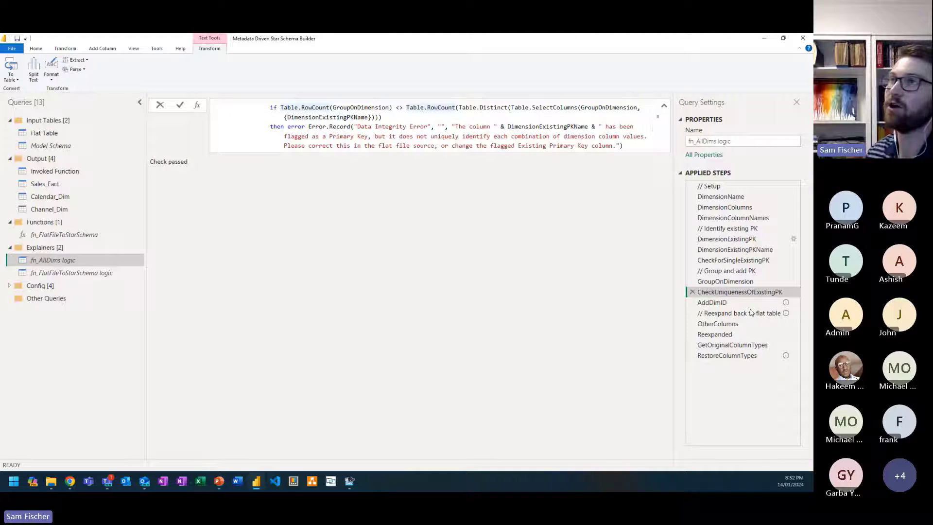
click(730, 303)
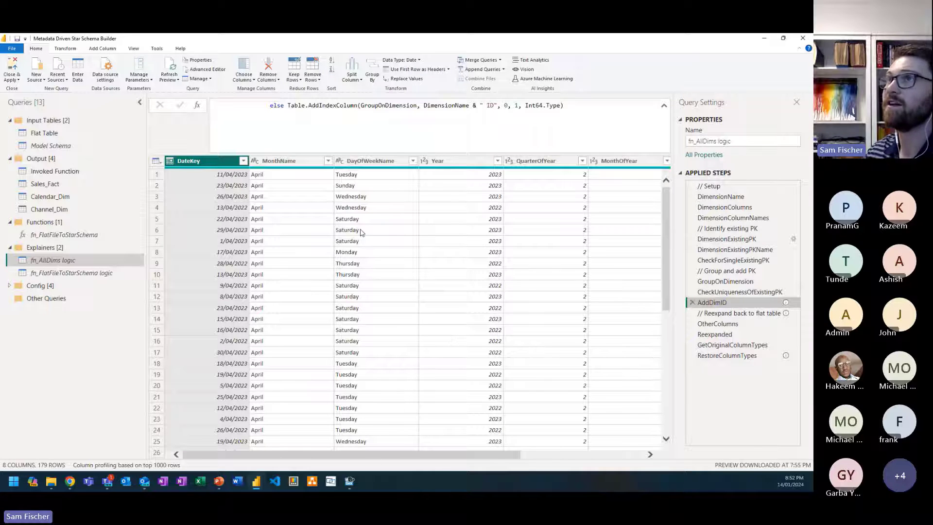
scroll(344, 113, up, 1)
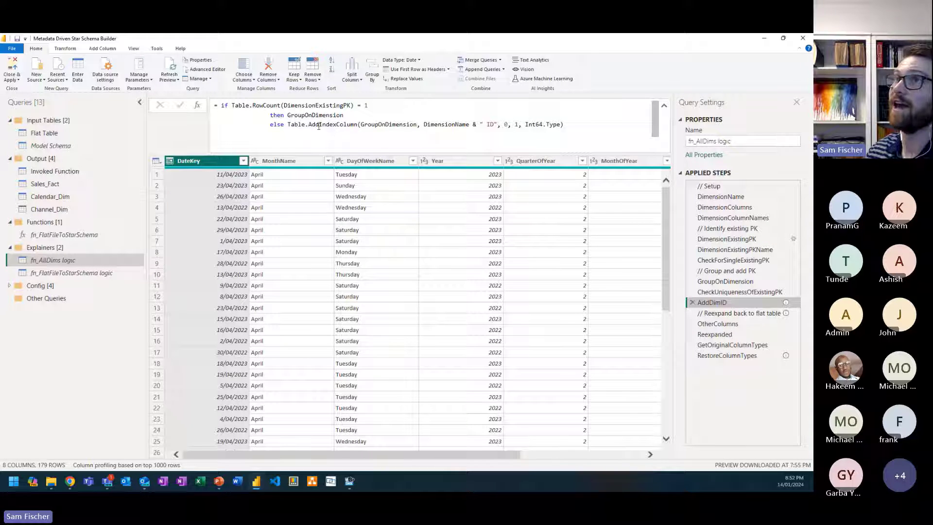
Step: Examine how OtherColumns, Reexpanded, GetOriginalColumnTypes and RestoreColumnTypes rebuild the flat table and its column data types
click(737, 323)
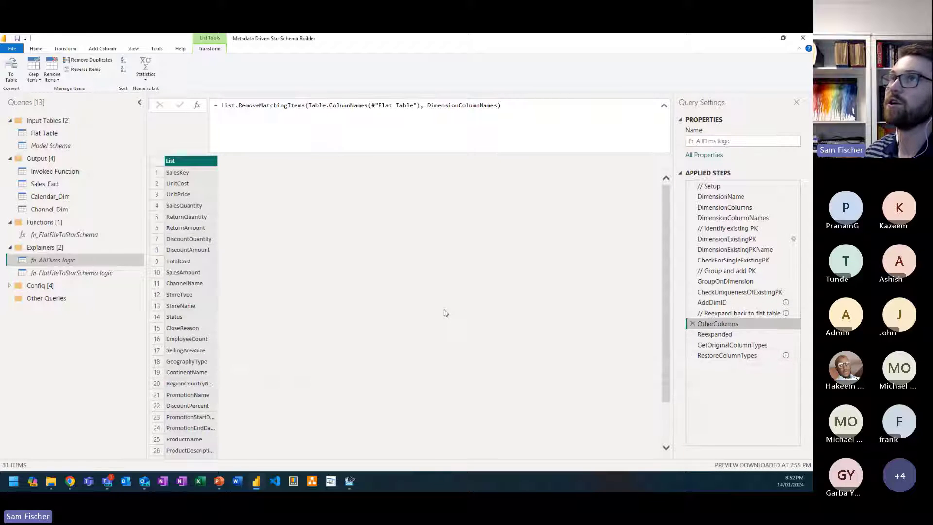
click(749, 336)
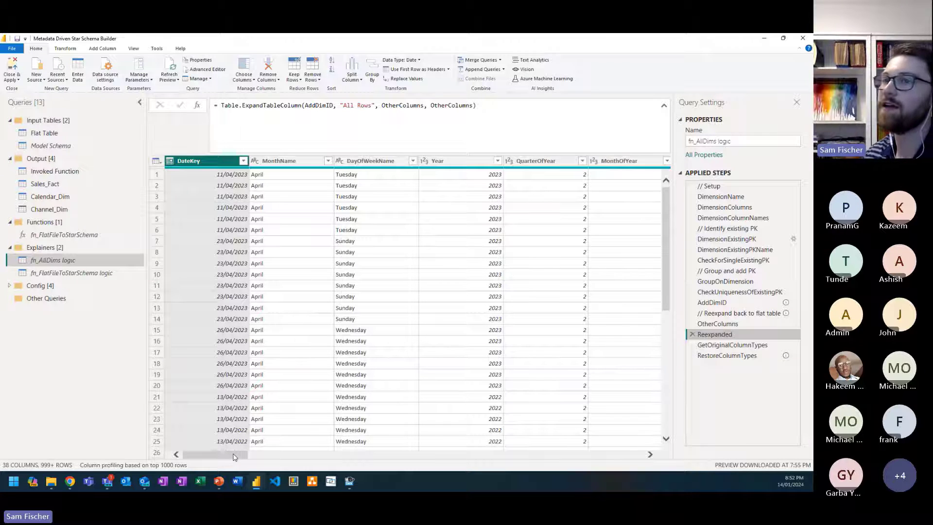
drag(234, 456, 349, 457)
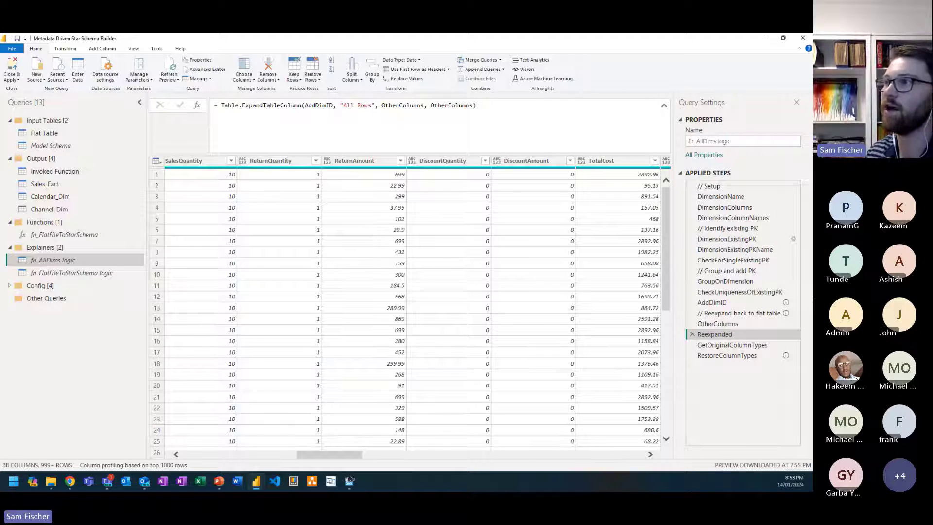
click(731, 344)
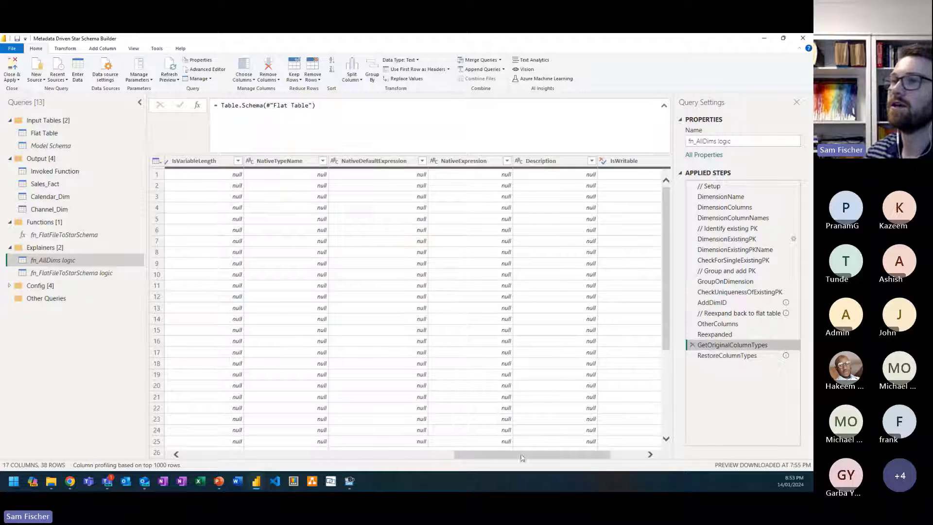
drag(521, 457, 219, 433)
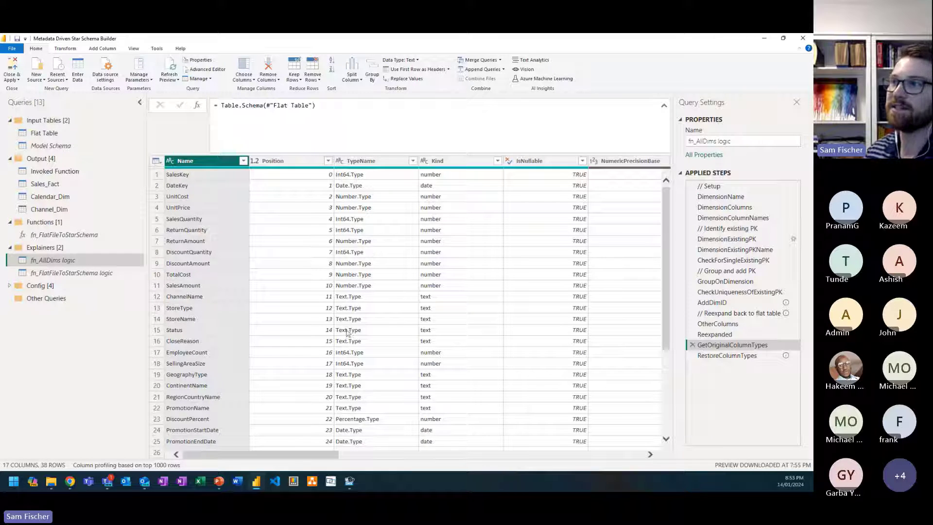
click(725, 355)
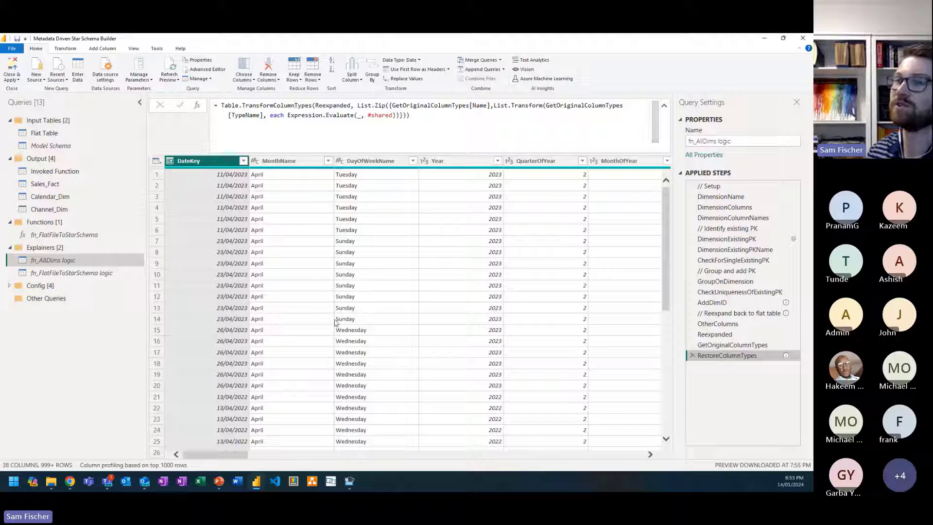
drag(218, 456, 403, 446)
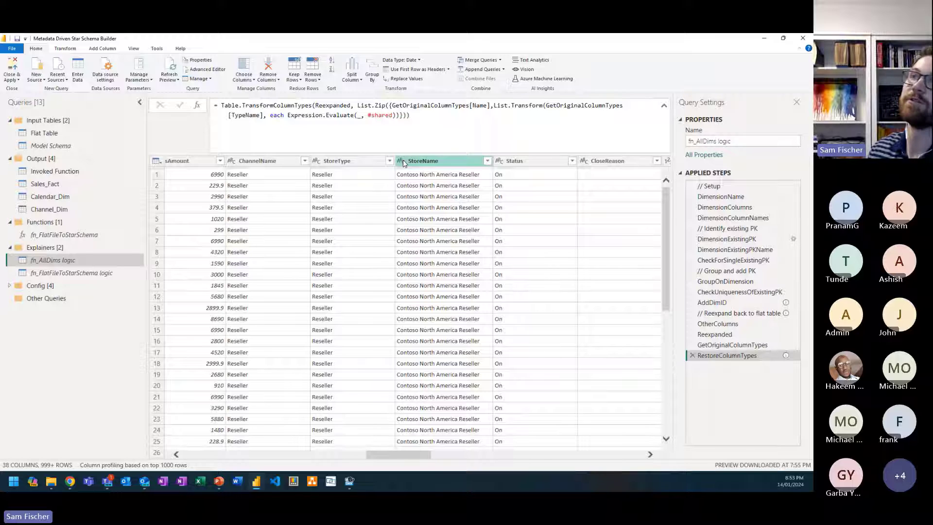
scroll(349, 191, left, 5)
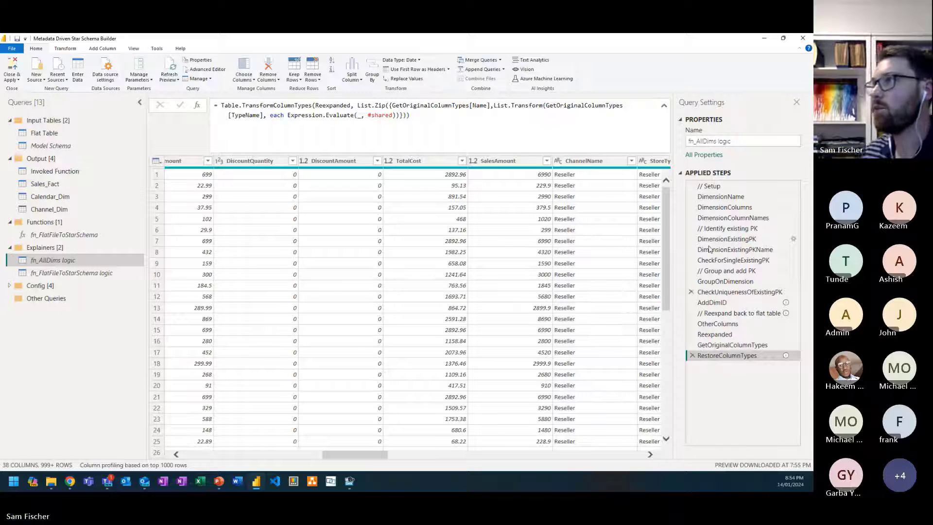
Step: Set the DimensionName step of fn_AllDims logic to Product
click(721, 196)
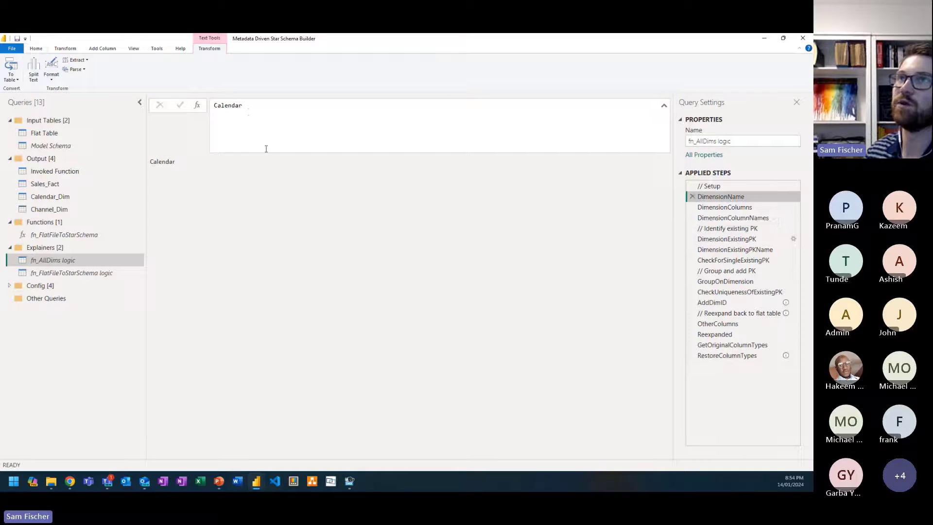
double_click(248, 109)
key(BackSpace)
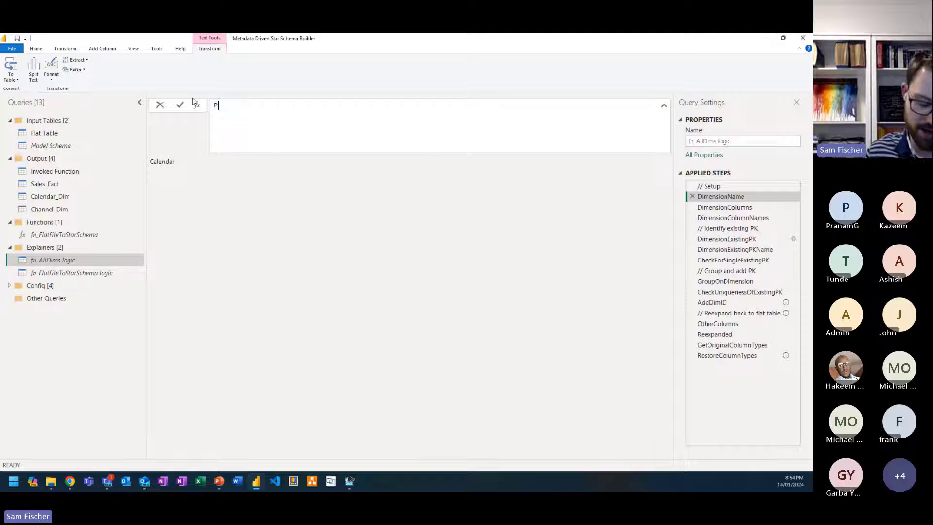
text(Product)
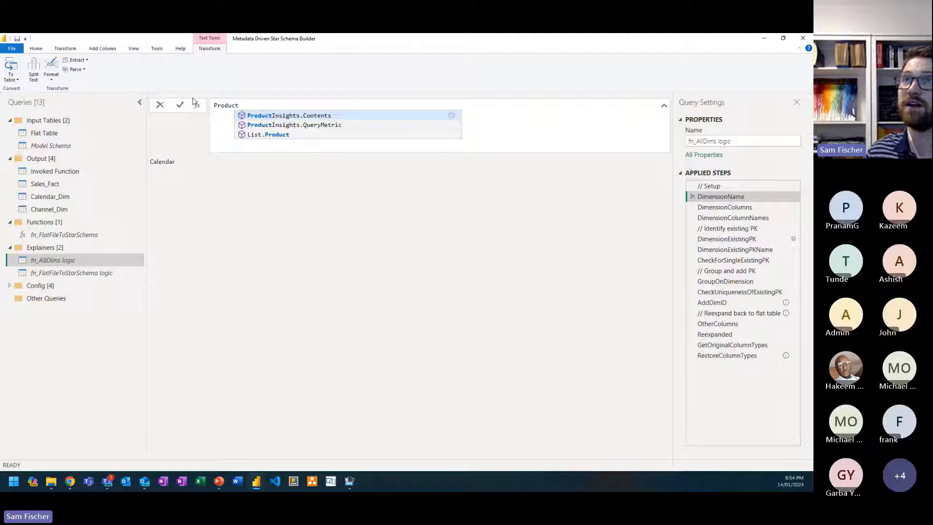
key(Tab)
key(BackSpace)
key(BackSpace)
key(BackSpace)
key(BackSpace)
key(BackSpace)
key(BackSpace)
key(BackSpace)
key(BackSpace)
key(BackSpace)
key(BackSpace)
key(BackSpace)
key(BackSpace)
key(BackSpace)
key(BackSpace)
key(BackSpace)
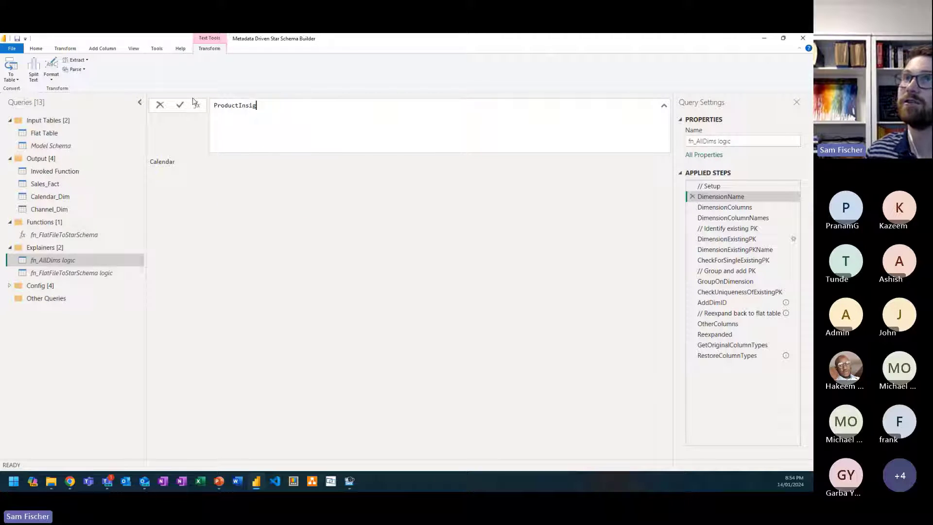
key(Return)
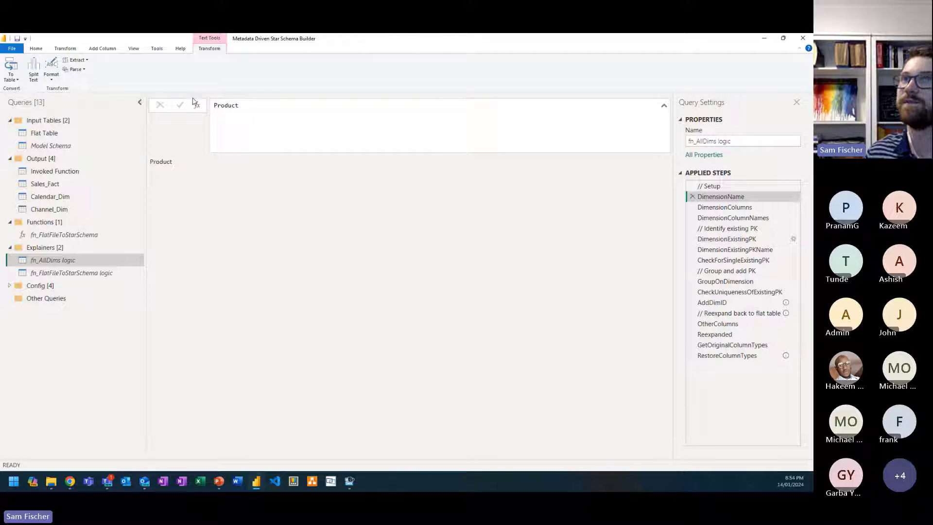
Step: Review the Product dimension's results from DimensionColumns through the primary key checks and grouping to the Product ID column in AddDimID
click(753, 208)
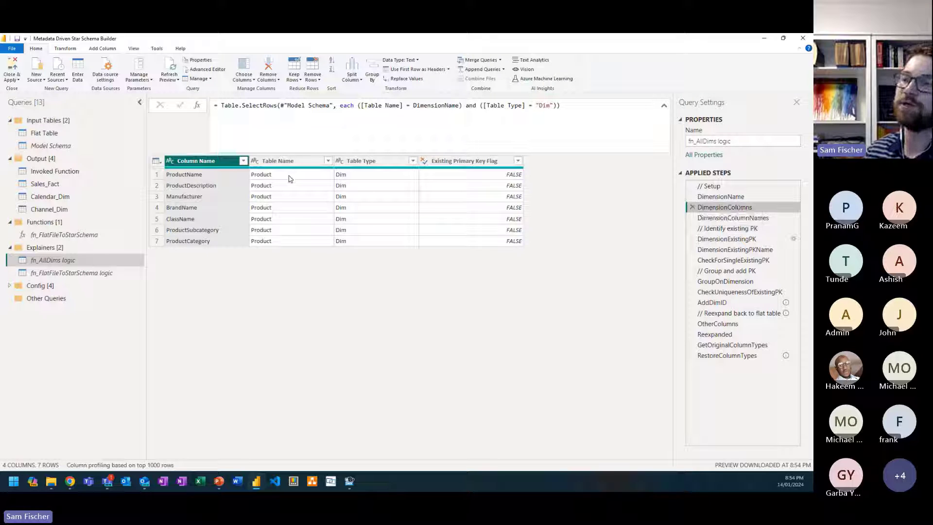
click(755, 219)
click(740, 240)
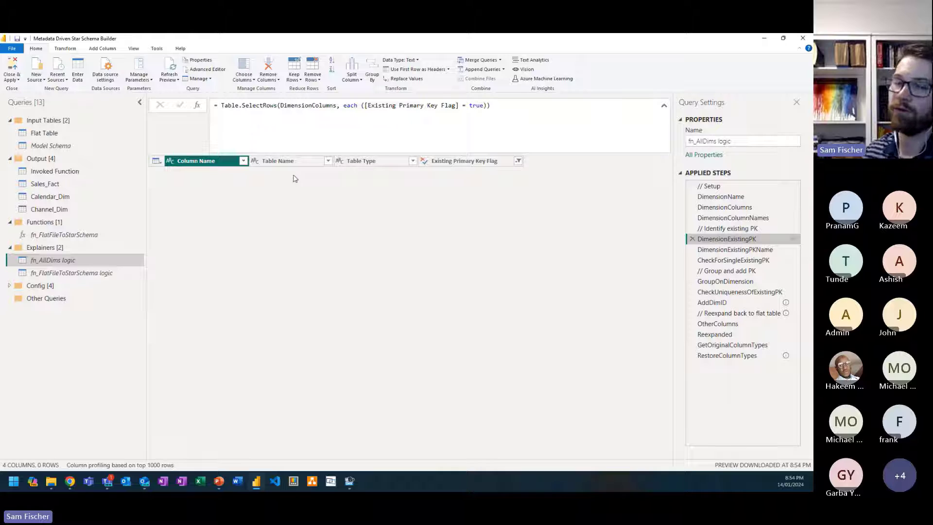
click(743, 249)
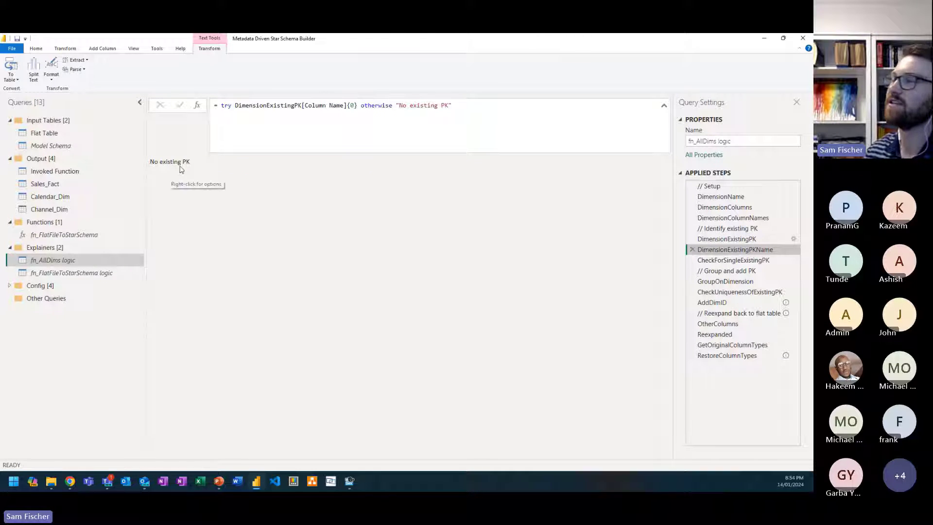
click(746, 282)
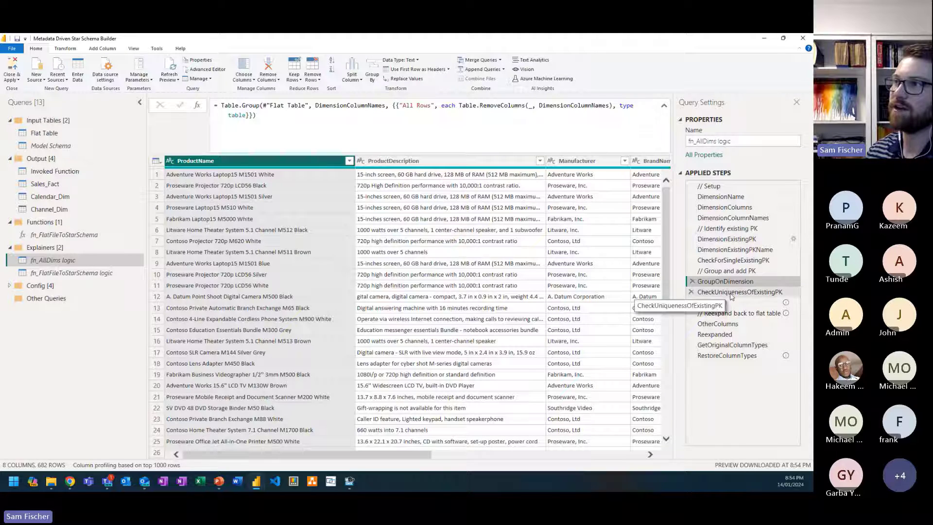
click(731, 294)
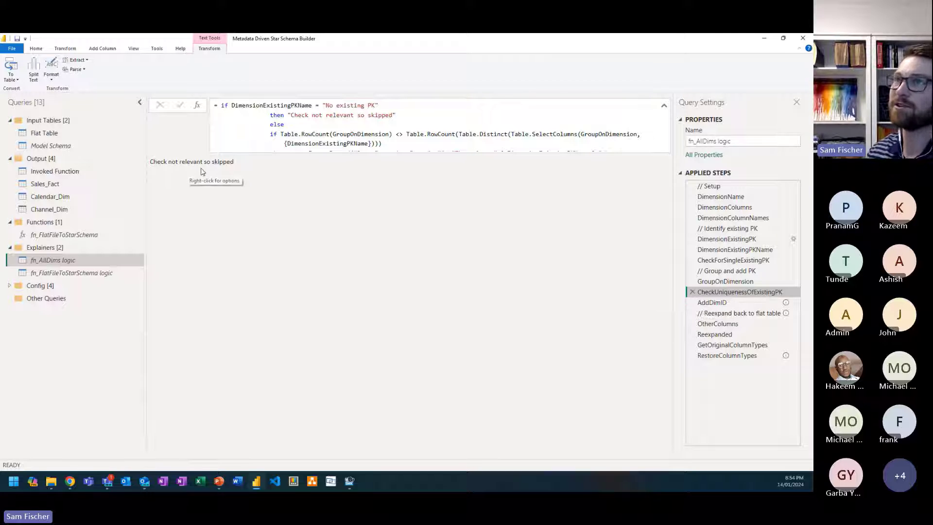
click(728, 304)
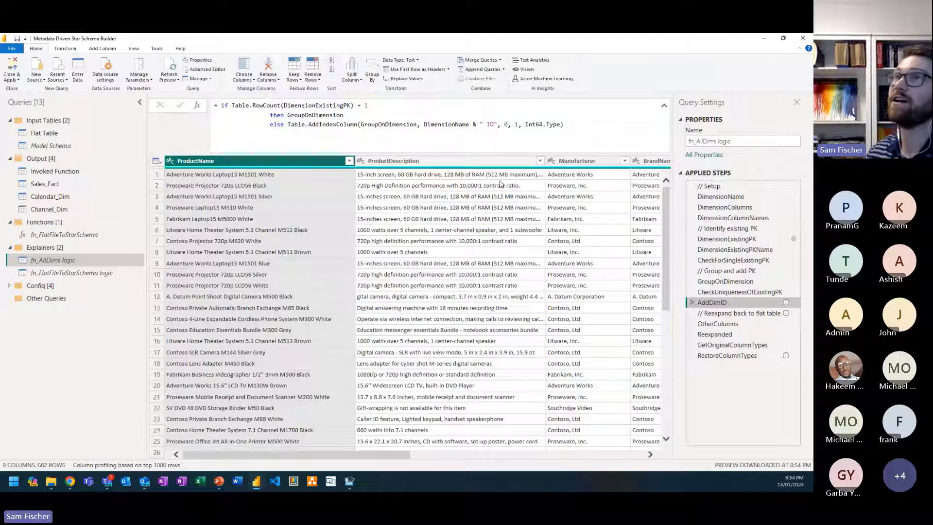
drag(402, 455, 635, 455)
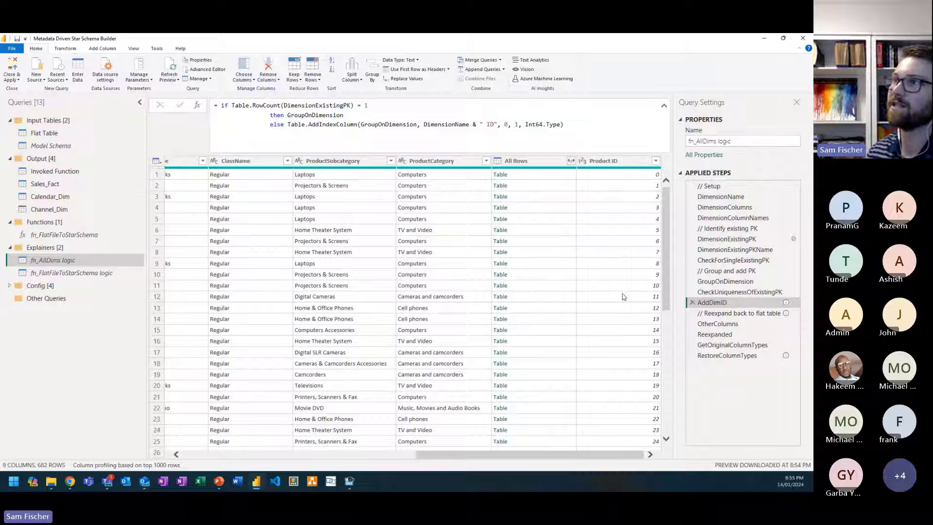
Step: Review the OtherColumns, Reexpanded and RestoreColumnTypes results for the Product dimension in fn_AllDims logic
click(726, 324)
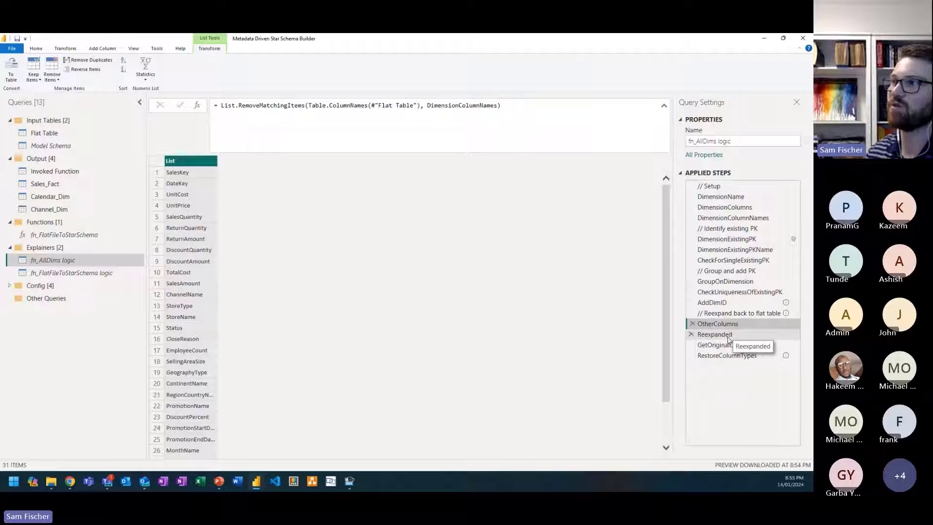
click(729, 338)
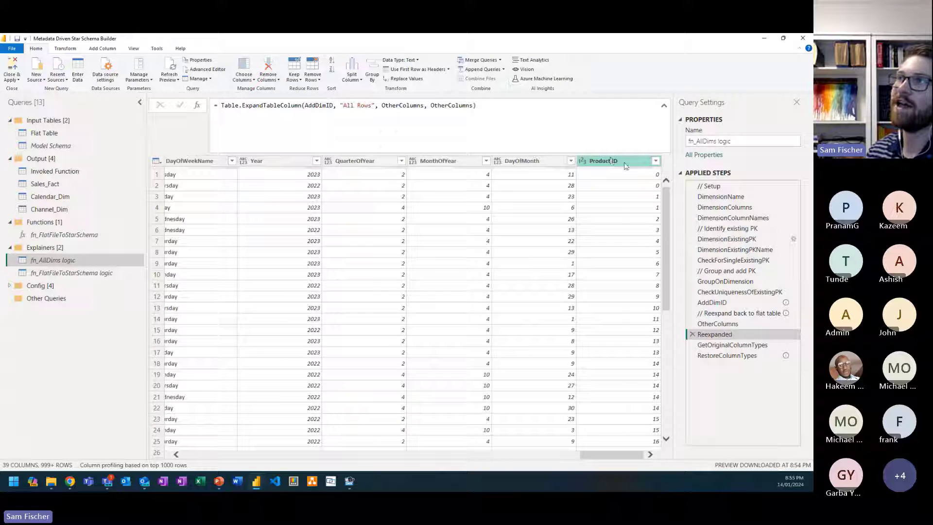
click(718, 355)
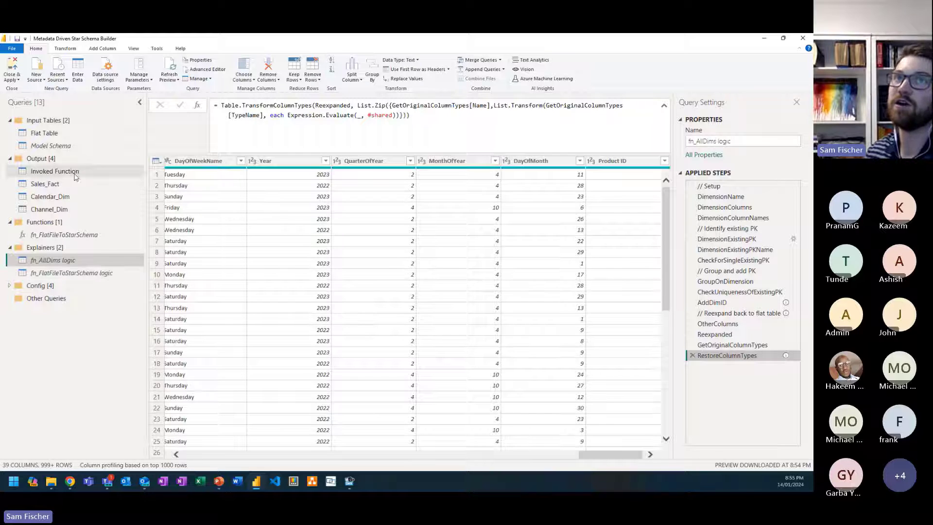
Step: Open the full code of the fn_FlatFileToStarSchema function and examine its nested fn_AddDimIDs function
click(67, 235)
click(196, 69)
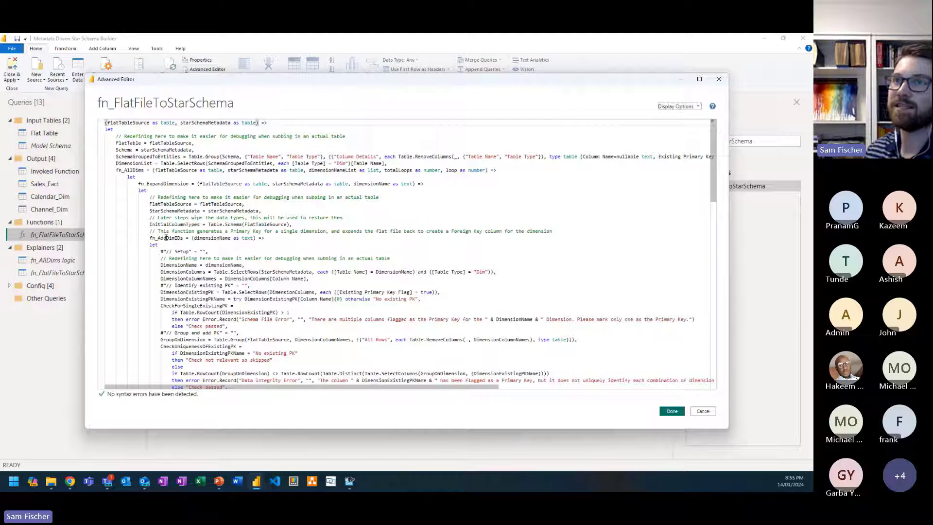
drag(156, 238, 217, 346)
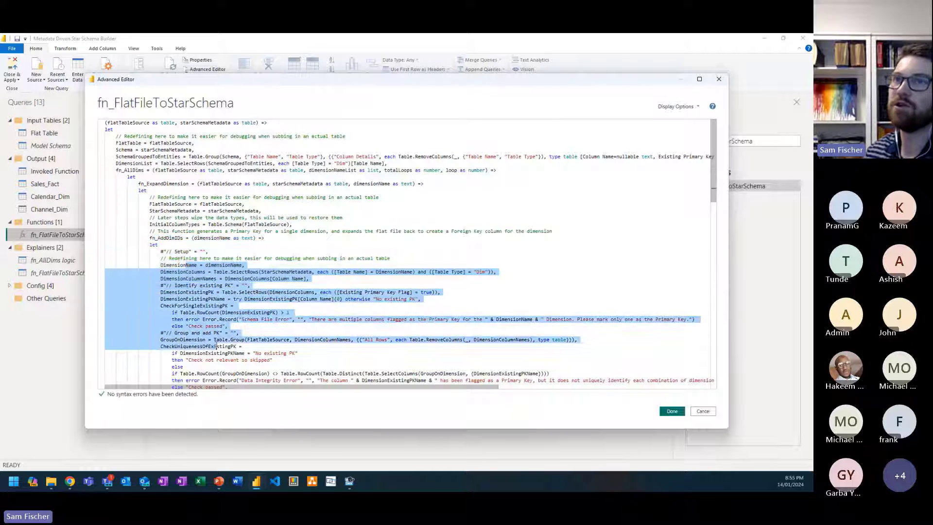
scroll(210, 343, down, 10)
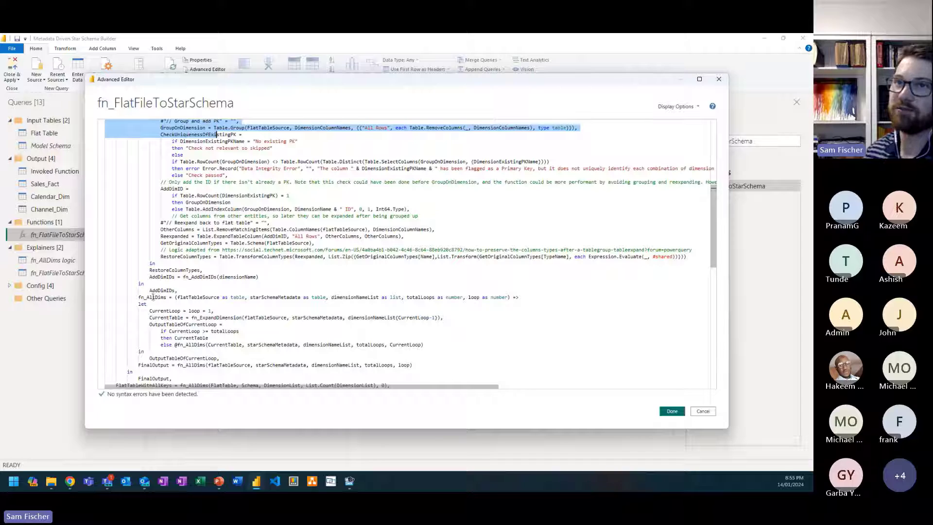
Step: Examine the nested fn_AllDims function's dimensionNameList parameter and its CurrentLoop counter in the code
drag(139, 296, 166, 299)
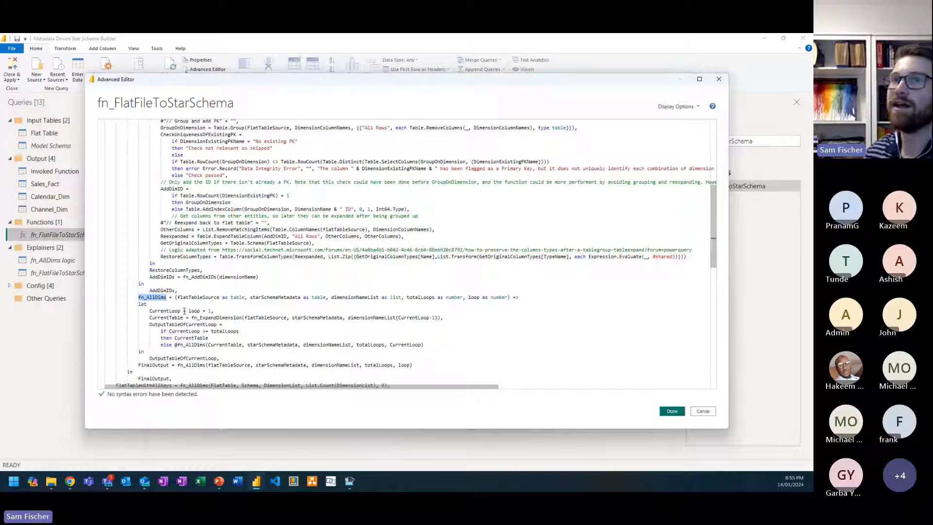
drag(172, 310, 203, 310)
click(183, 311)
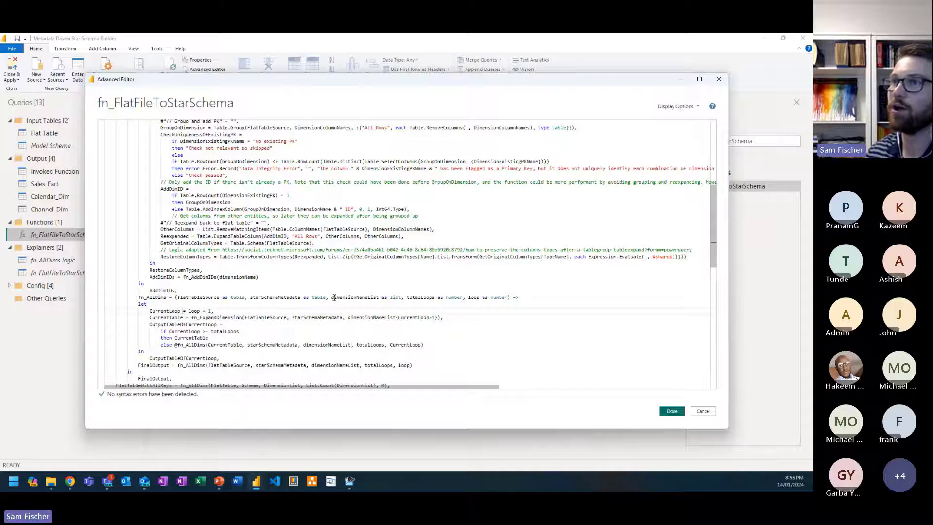
drag(331, 297, 376, 297)
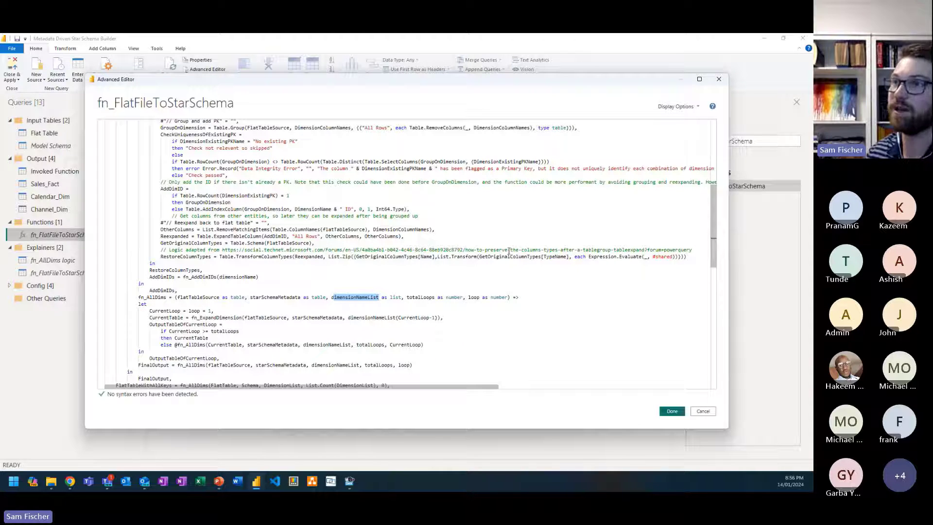
click(369, 298)
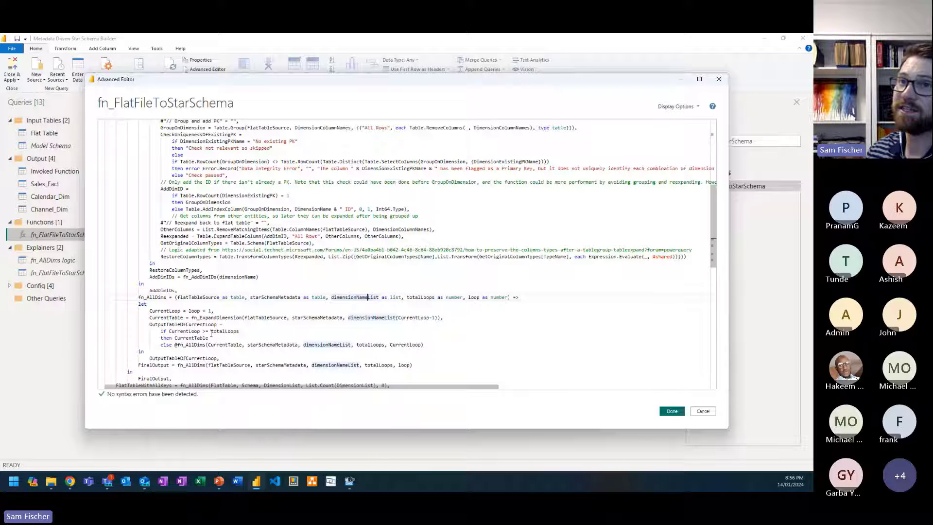
drag(209, 339, 175, 337)
right_click(175, 337)
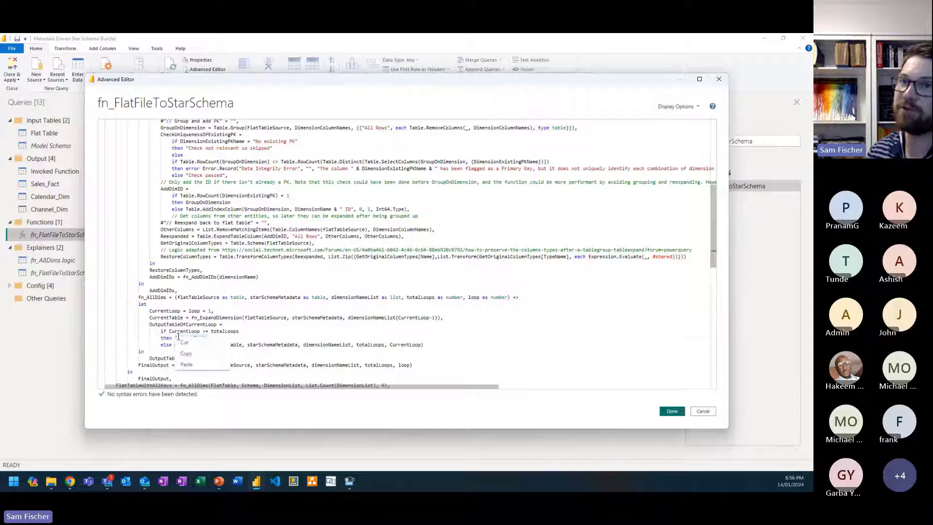
click(160, 348)
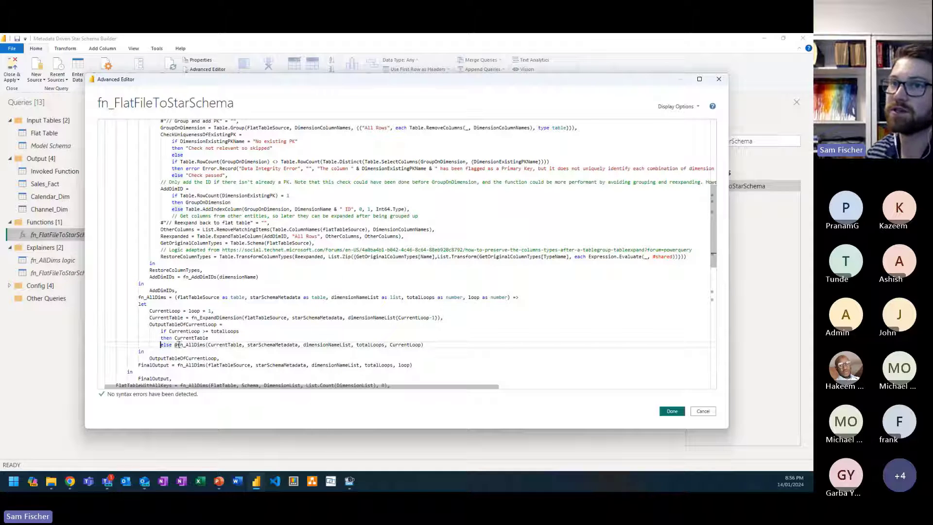
click(175, 344)
text(@)
click(225, 345)
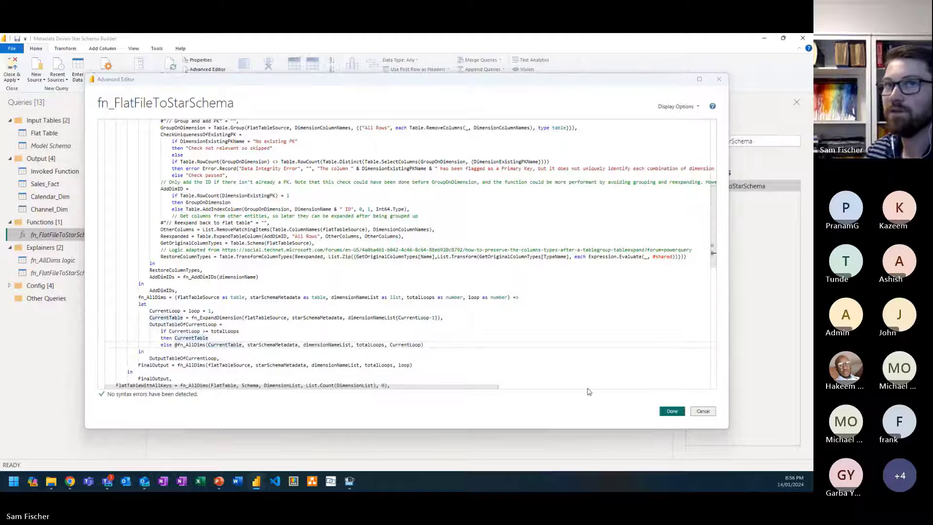
click(672, 411)
Step: Review the fn_FlatFileToStarSchema logic query from FlatTable and Schema through SchemaGroupedToEntities and DimensionList to fn_AllDims
click(59, 274)
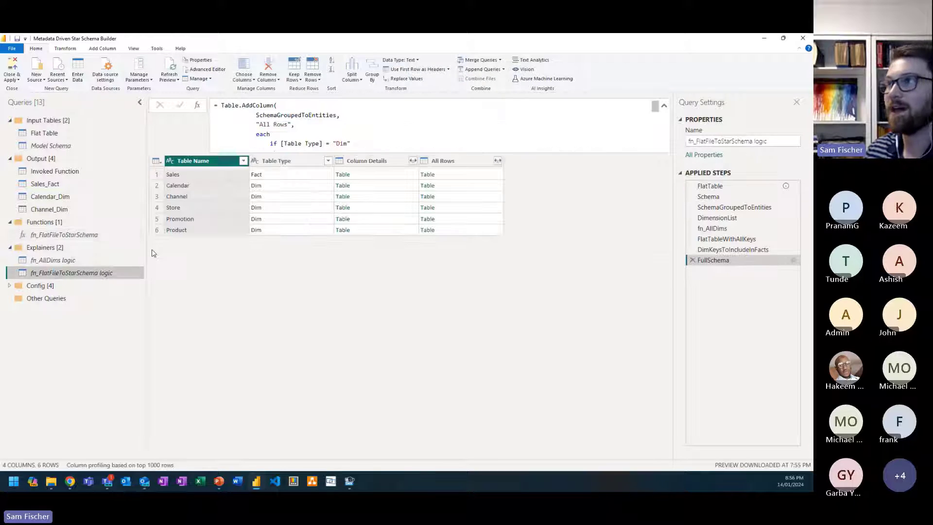
click(733, 189)
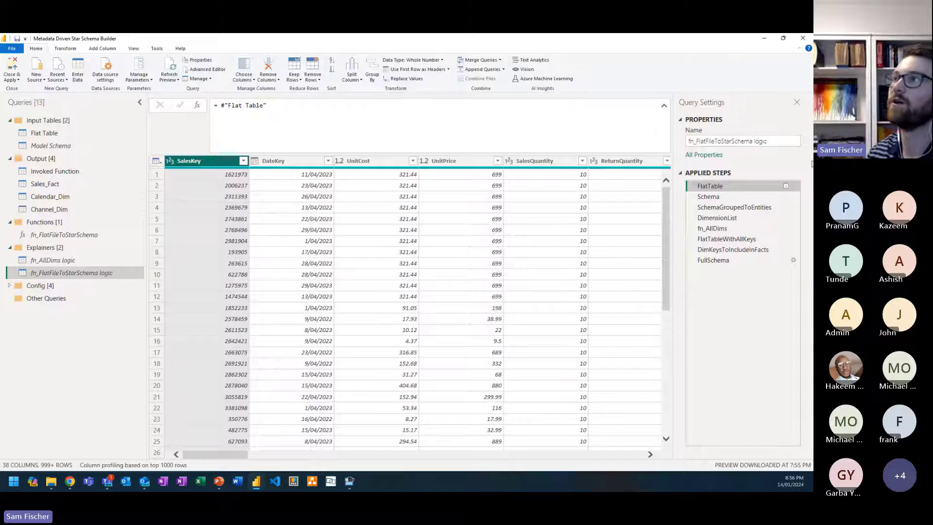
click(730, 199)
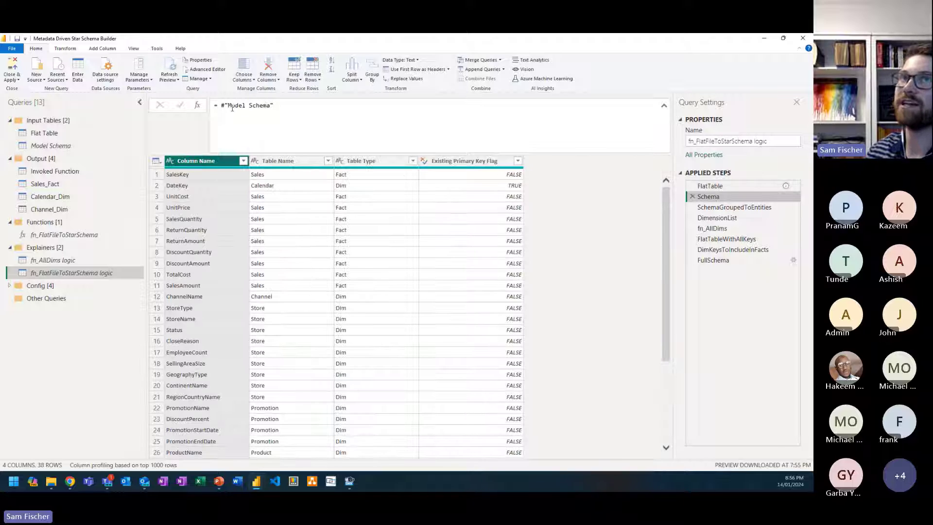
click(727, 208)
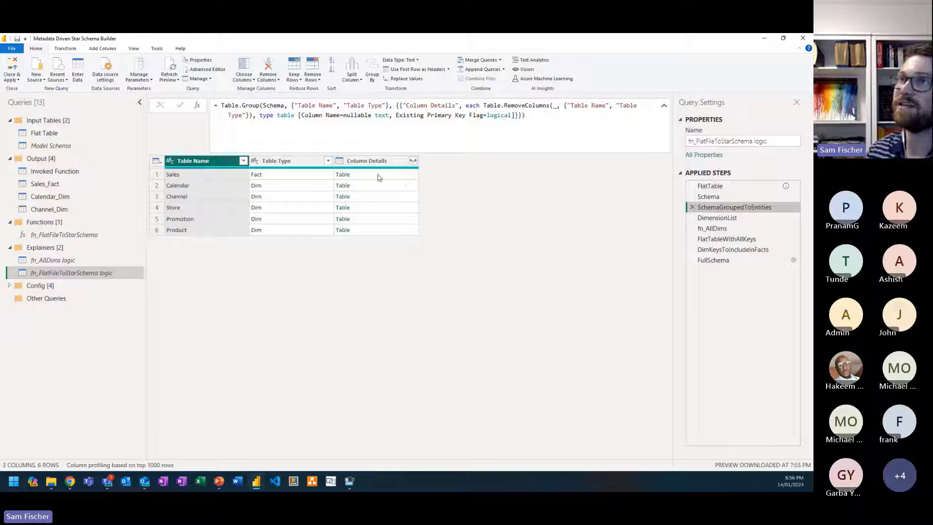
click(735, 219)
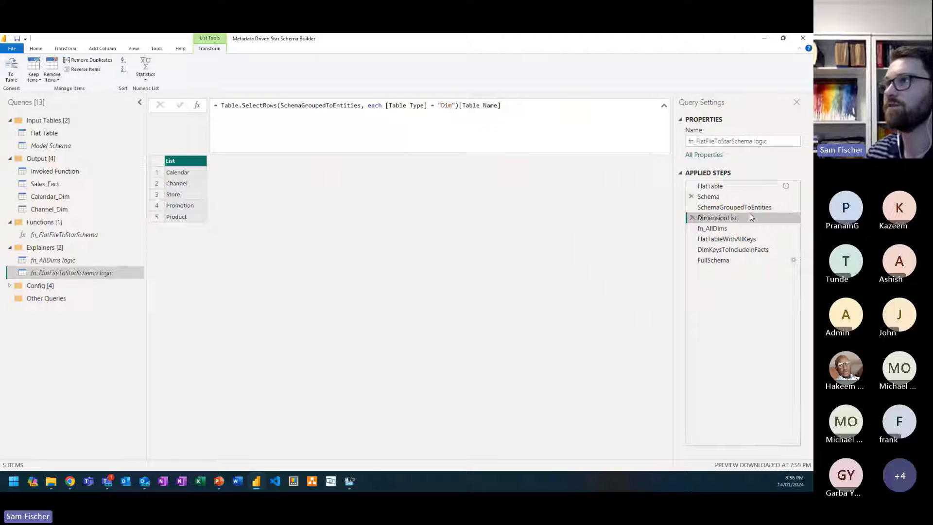
click(728, 232)
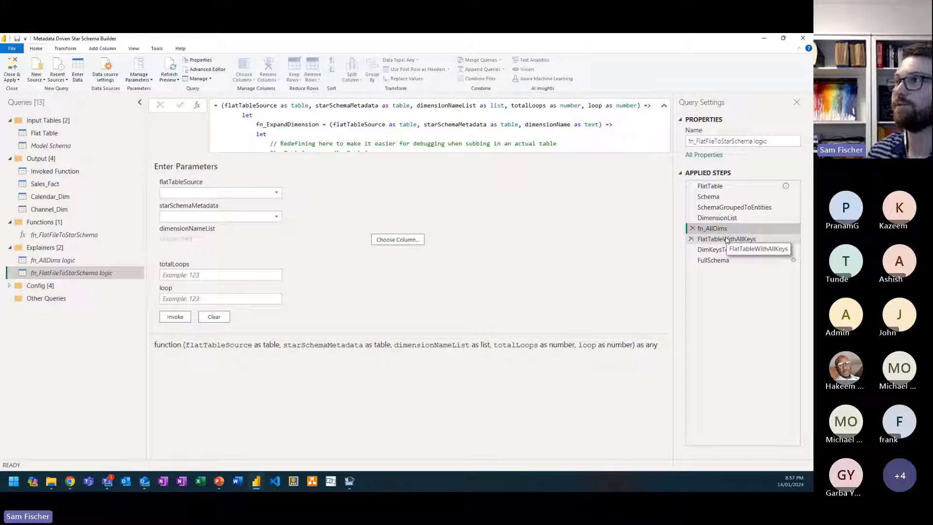
Step: Examine the fn_AllDims arguments and the added ID columns in FlatTableWithAllKeys, plus the key list in DimKeysToIncludeInFacts
click(727, 239)
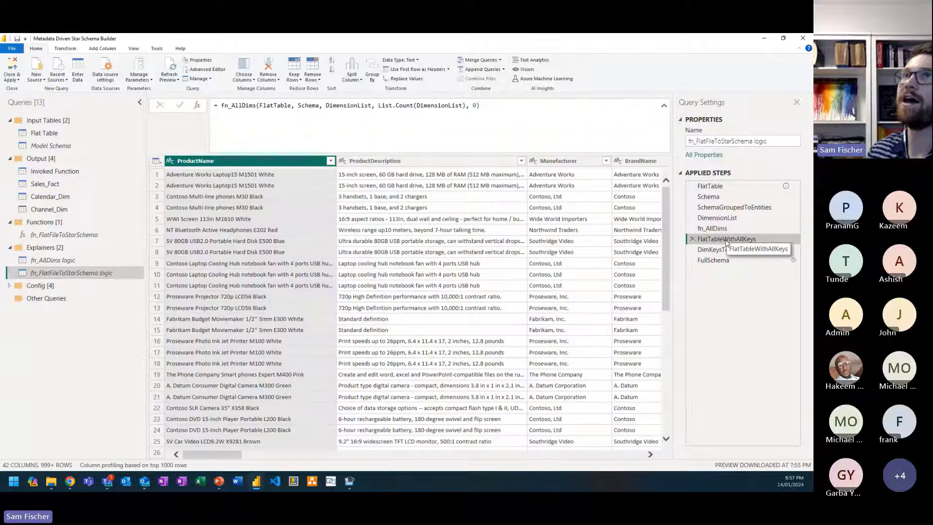
drag(256, 105, 221, 103)
click(271, 105)
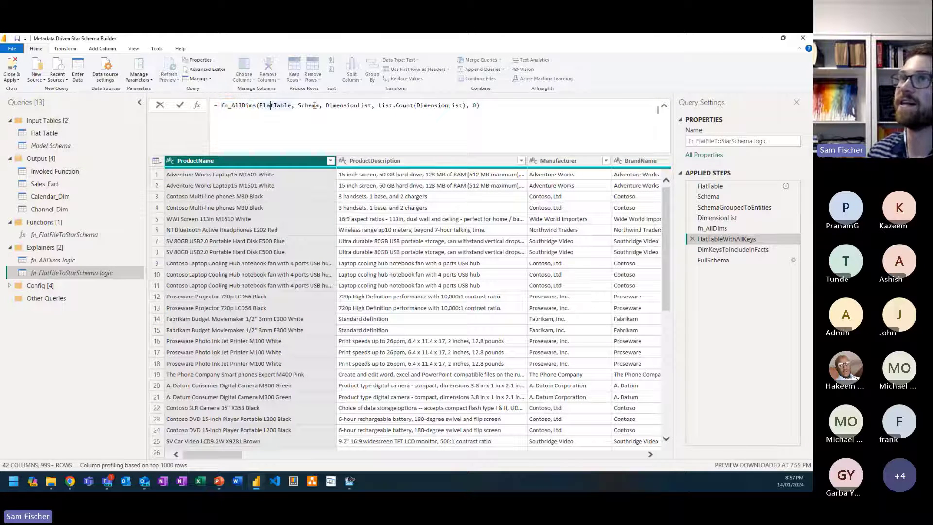
mouse_move(364, 103)
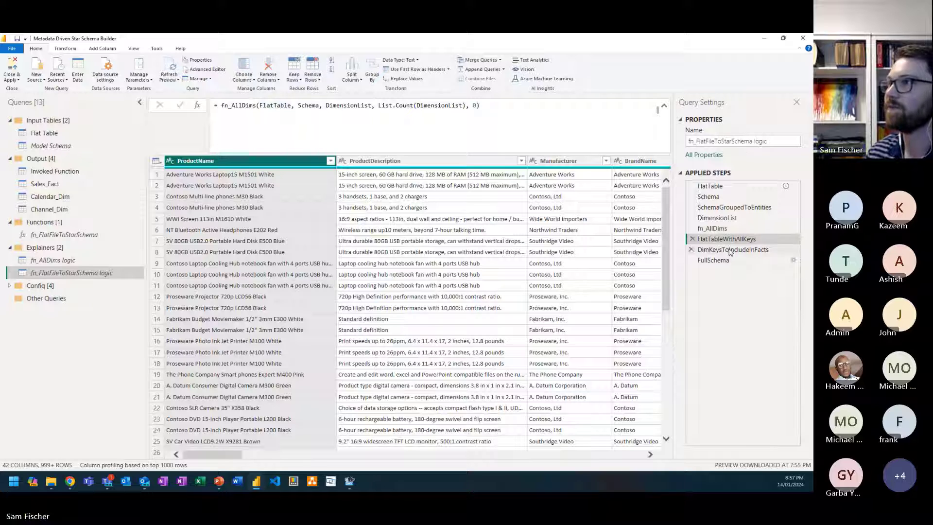
drag(227, 458, 615, 455)
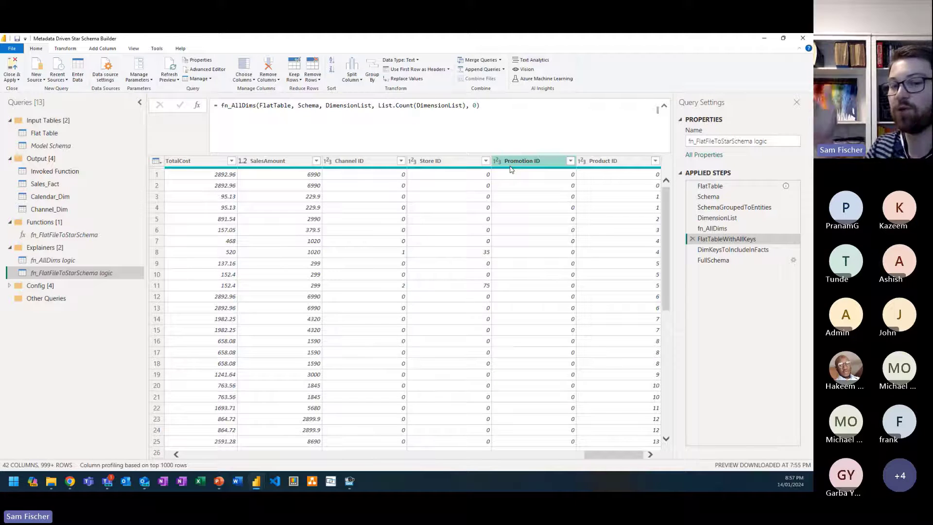
click(734, 250)
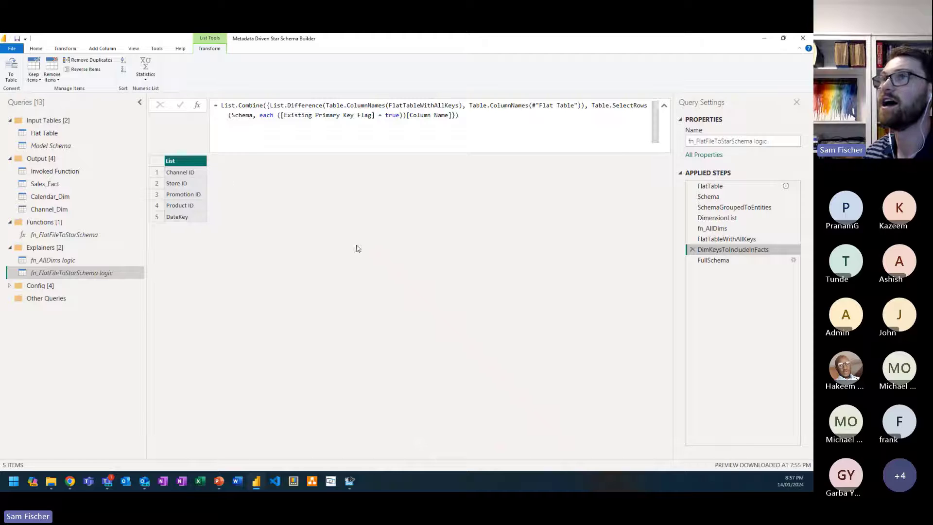
Step: Examine how the FullSchema formula builds All Rows for Dim tables with Table.Distinct and the try/otherwise column selection
click(748, 261)
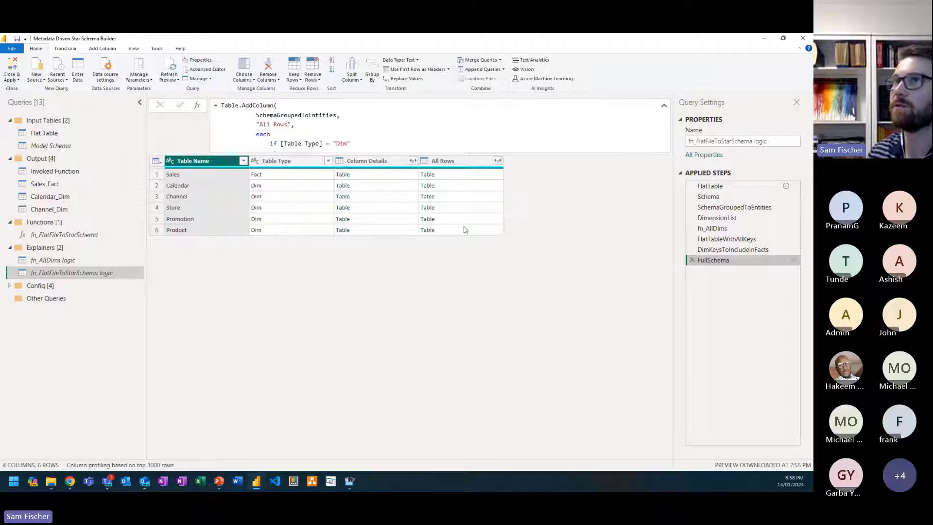
scroll(353, 117, down, 1)
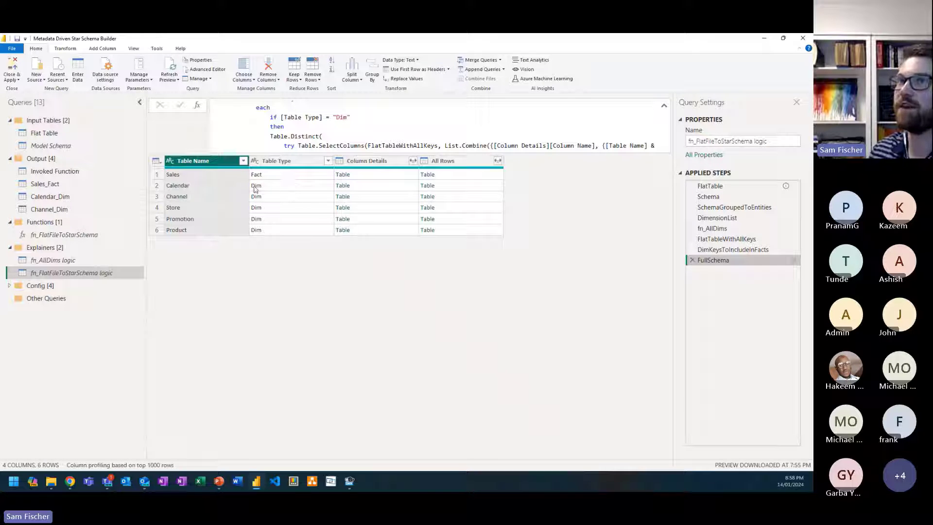
click(324, 118)
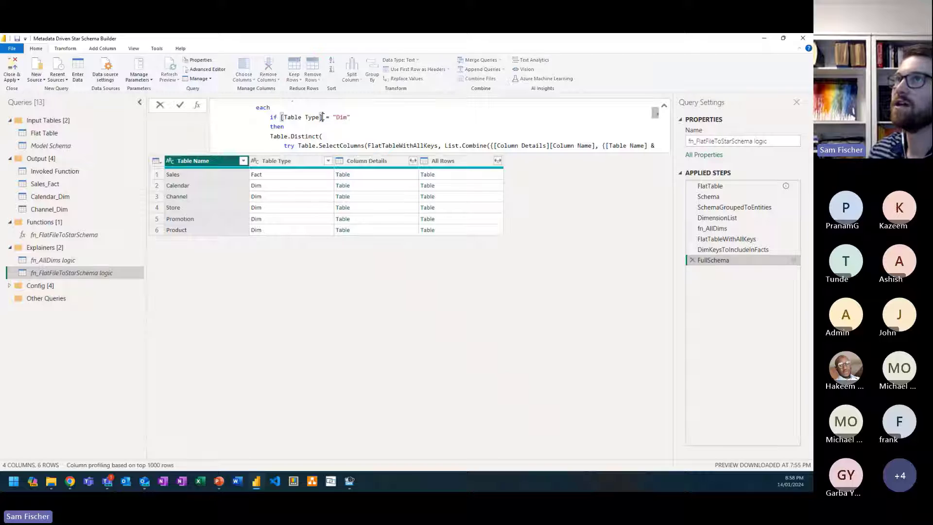
scroll(329, 122, down, 1)
scroll(327, 122, up, 1)
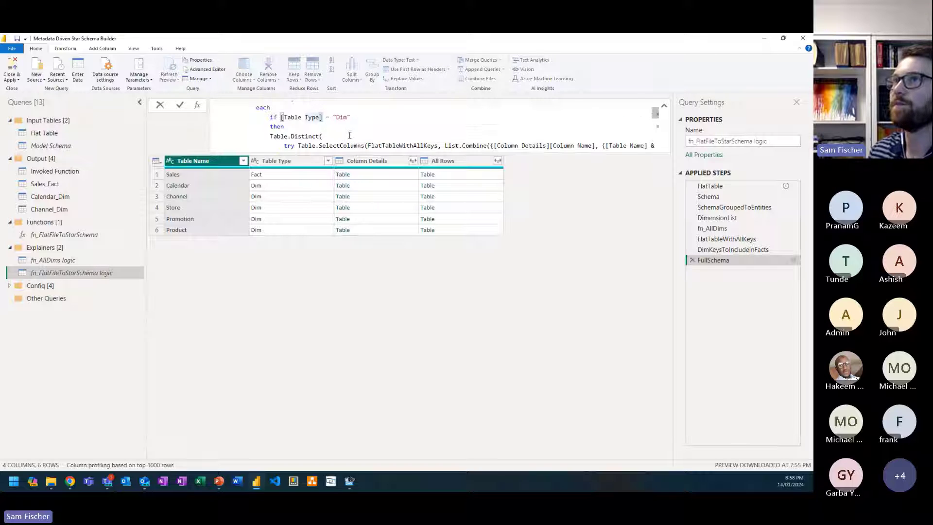
scroll(329, 124, down, 1)
click(329, 127)
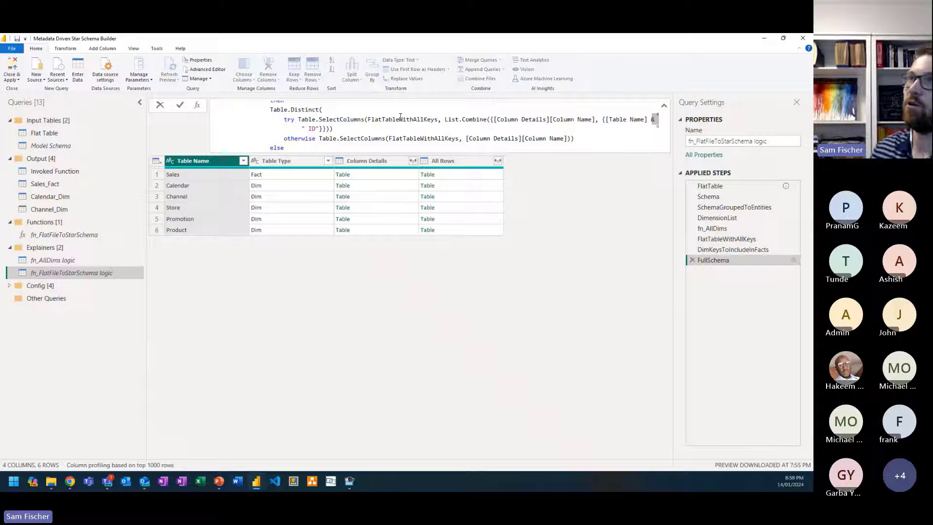
mouse_move(407, 119)
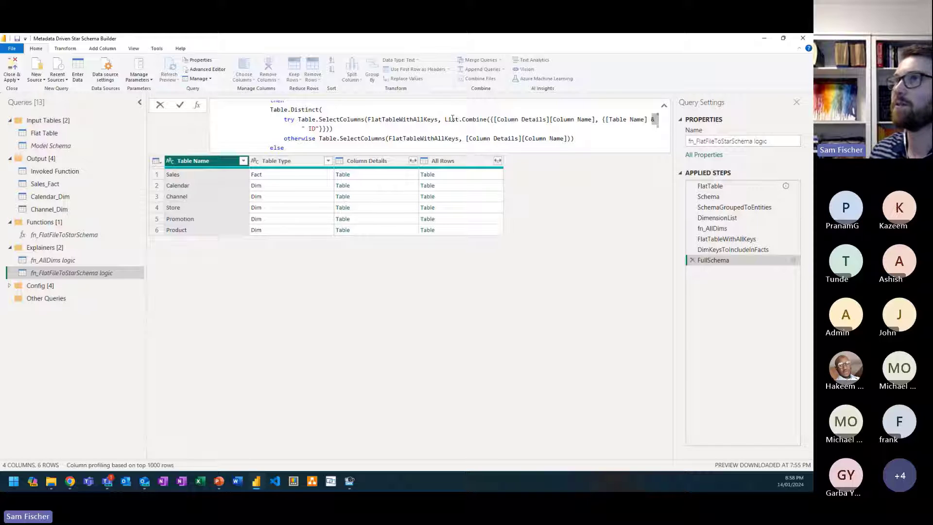
mouse_move(485, 122)
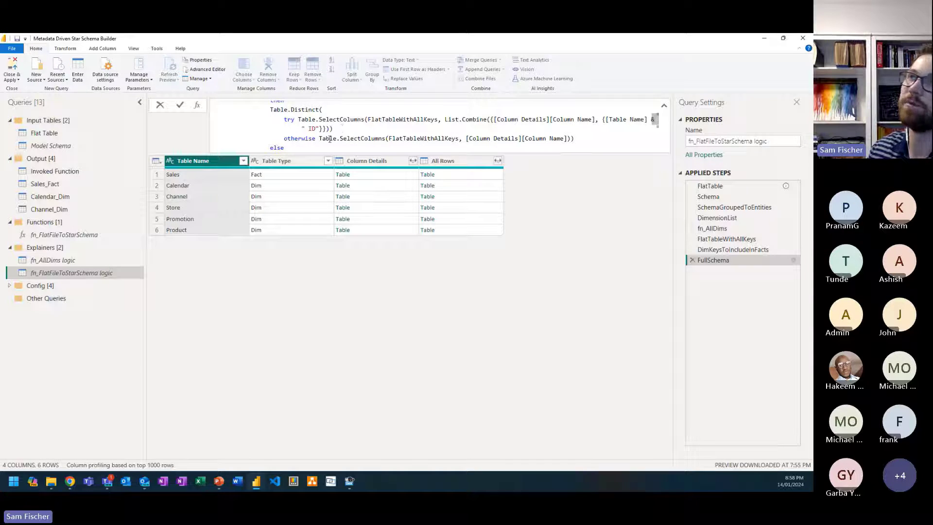
mouse_move(442, 139)
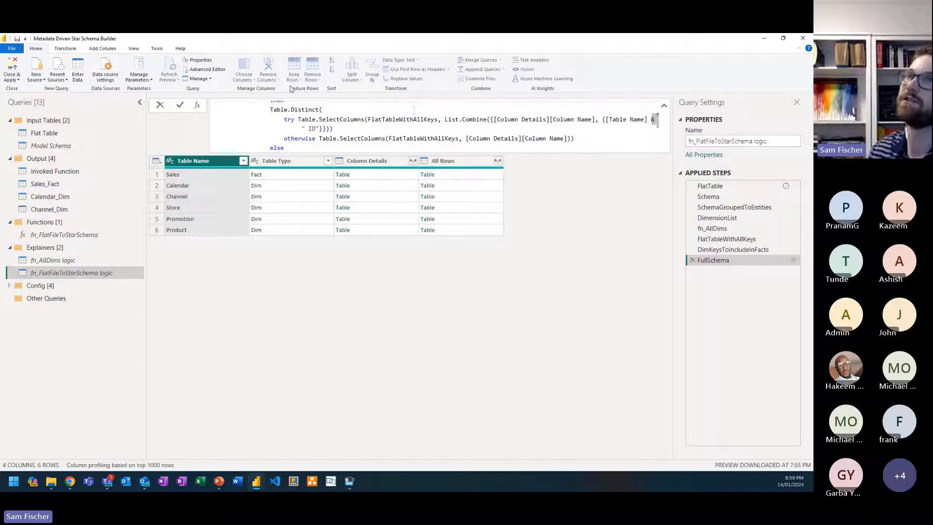
Step: Examine the FullSchema formula's Fact branch, which selects the fact columns plus DimKeysToIncludeInFacts
scroll(305, 122, down, 1)
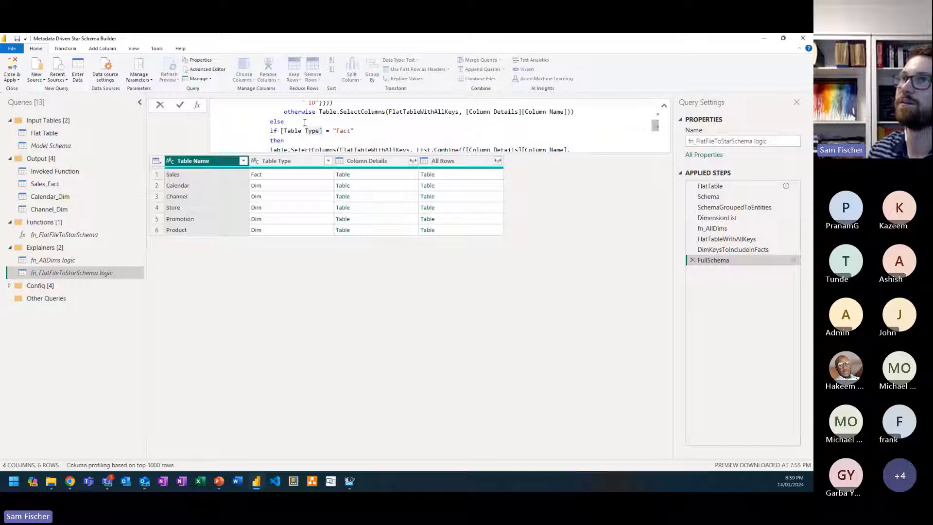
scroll(311, 120, down, 1)
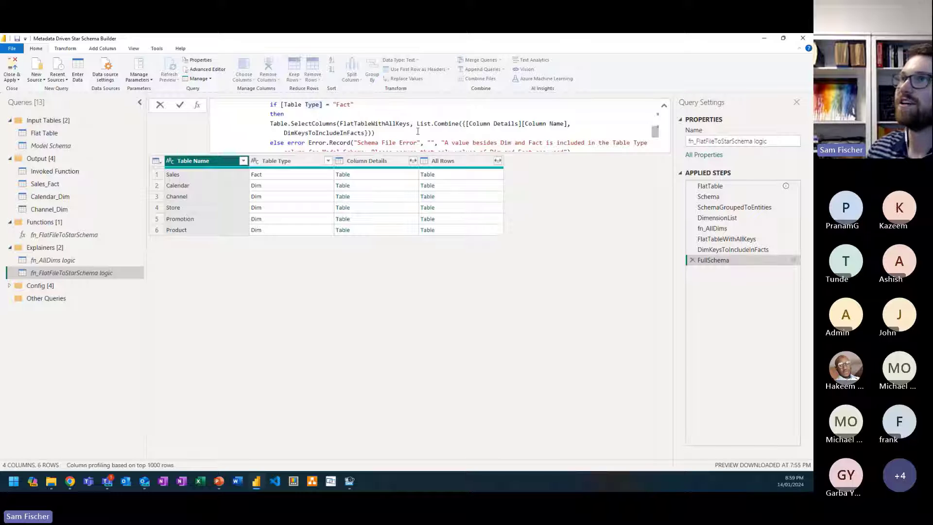
mouse_move(342, 122)
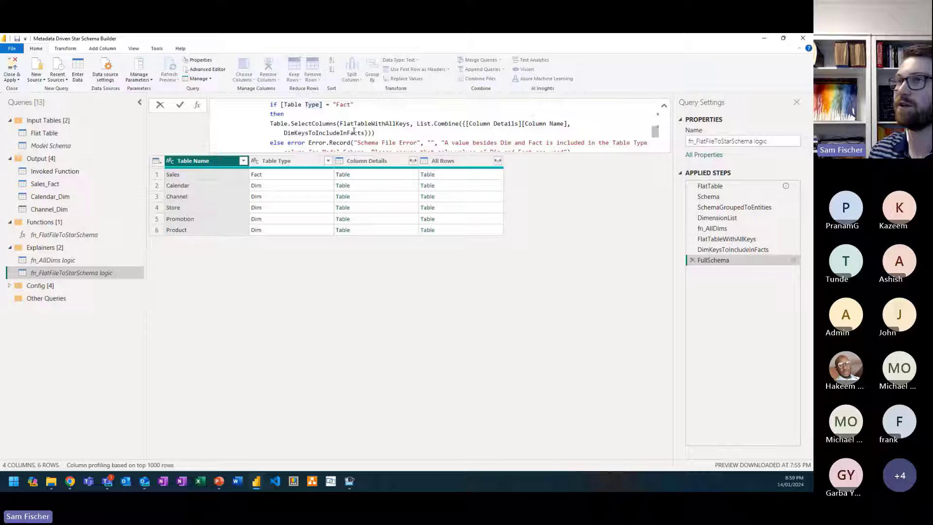
Step: Check the DimKeysToIncludeInFacts reference in the FullSchema formula and preview the Sales fact table held in All Rows
mouse_move(338, 137)
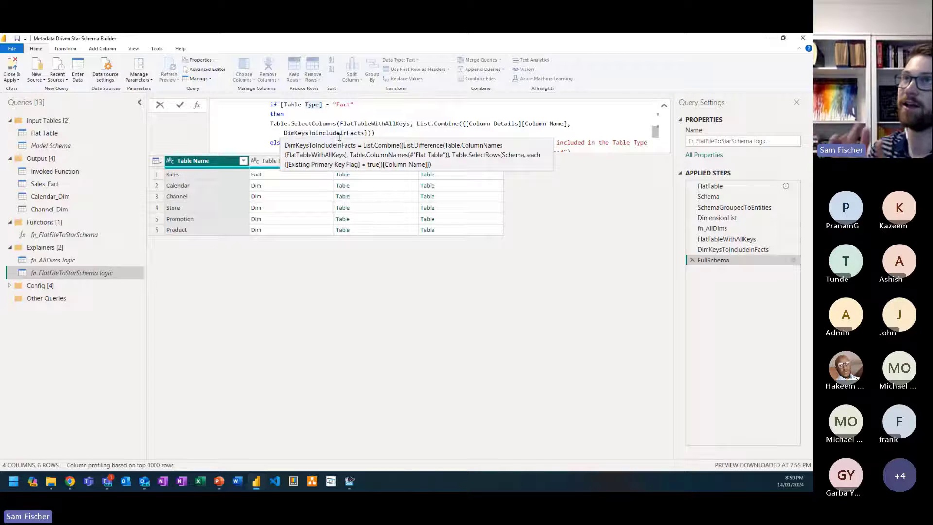
click(469, 177)
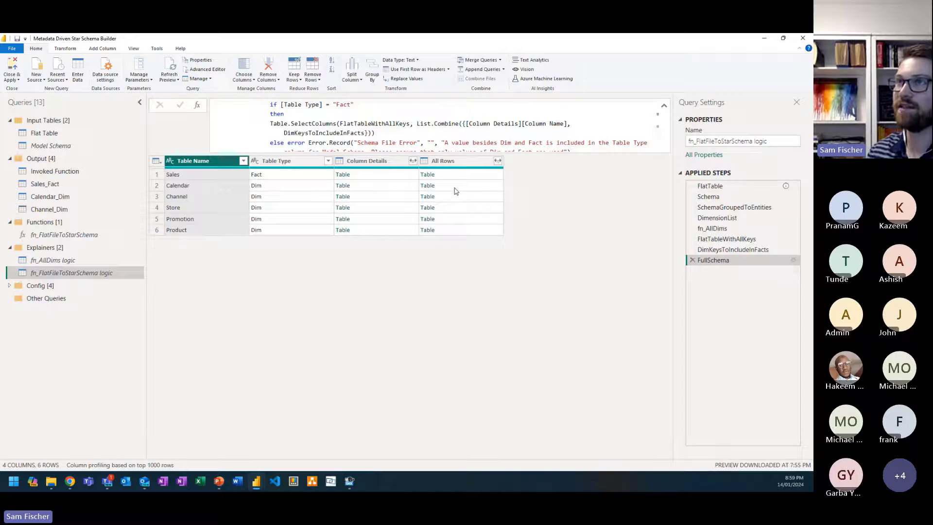
click(457, 175)
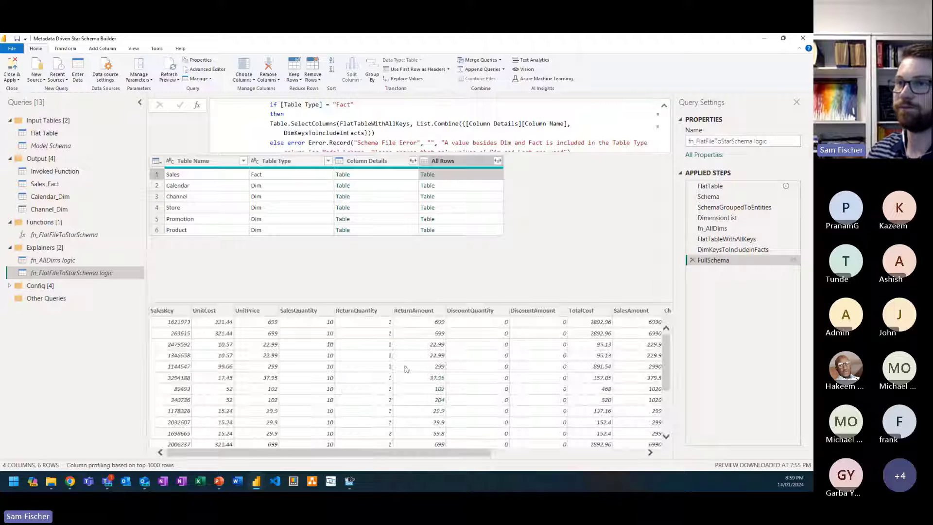
drag(397, 453, 321, 427)
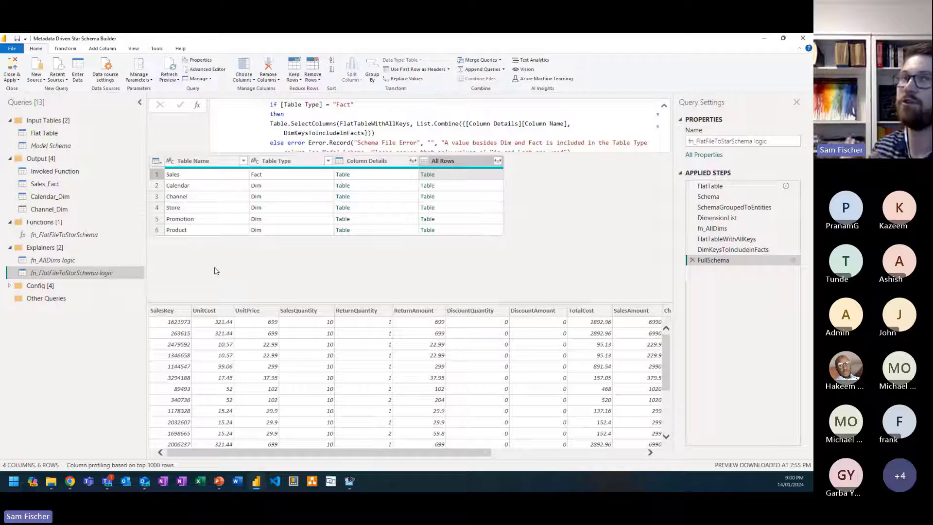
Step: Review the fn_FlatFileToStarSchema function, its Invoked Function output, and the Model Schema input table
click(95, 235)
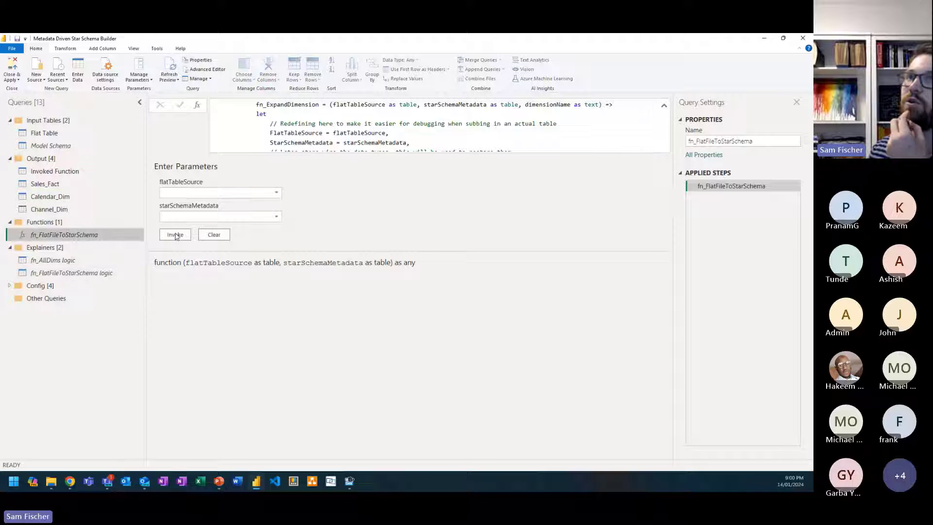
click(85, 171)
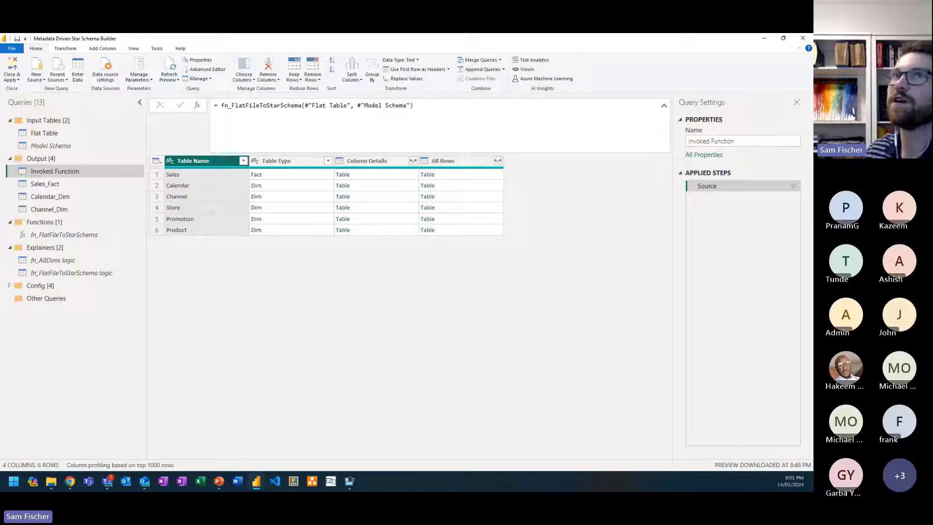
click(51, 145)
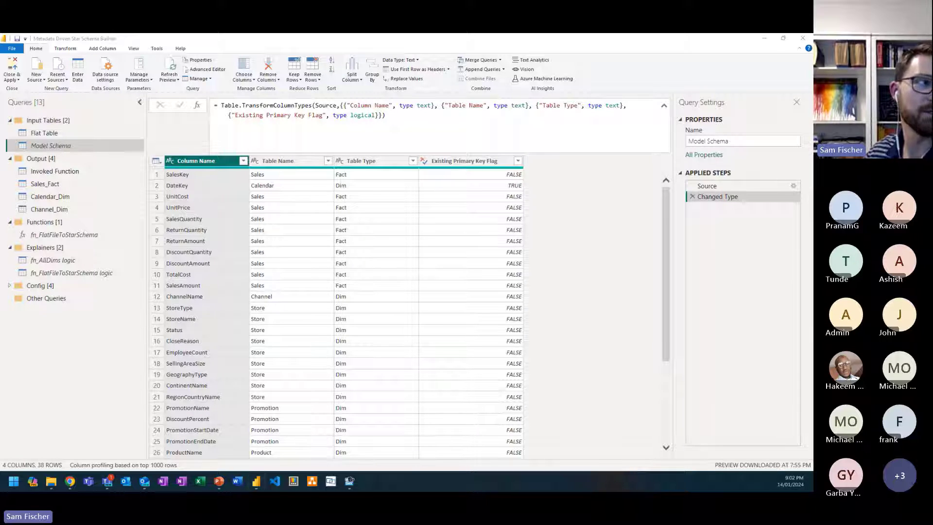
Step: Switch to the browser and show the apex-insights-presentations GitHub folder "How to create a Star Schema automatically with Power Query"
key(super+d)
key(super+d)
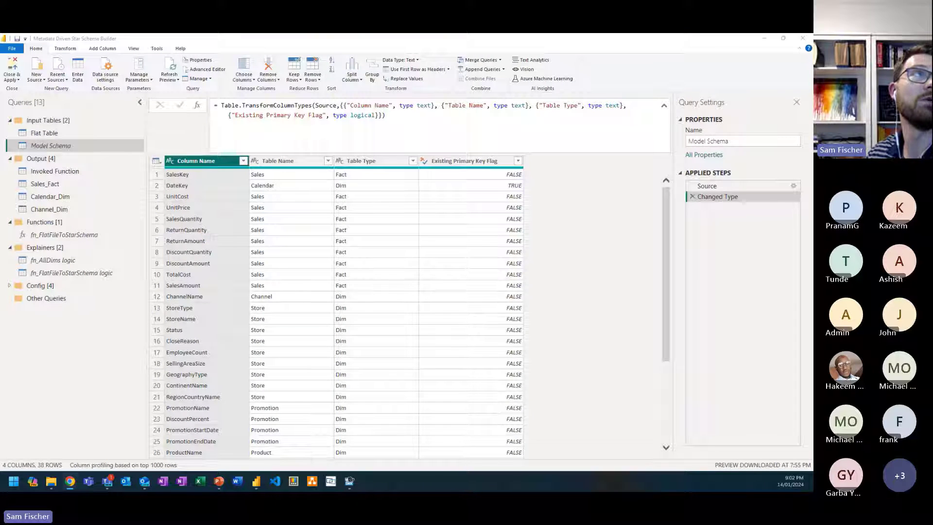
drag(0, 204, 302, 128)
click(496, 126)
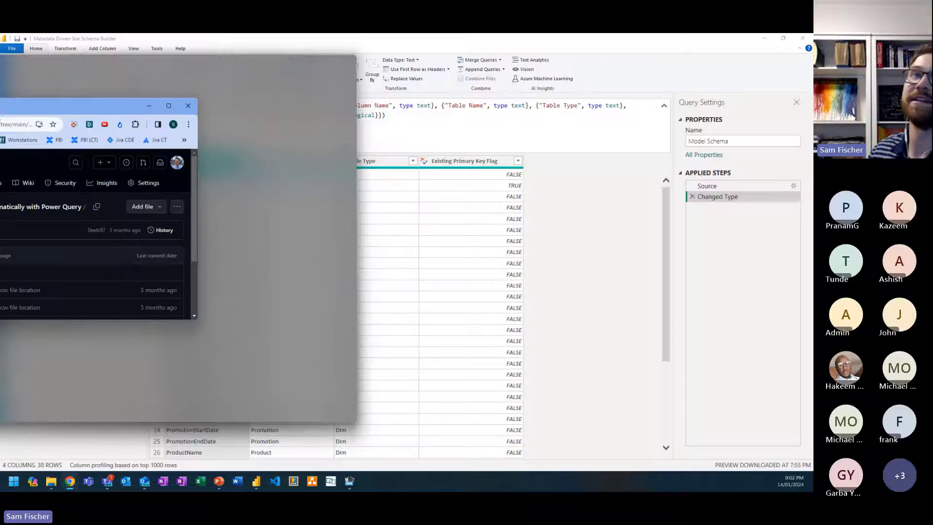
drag(250, 49, 0, 146)
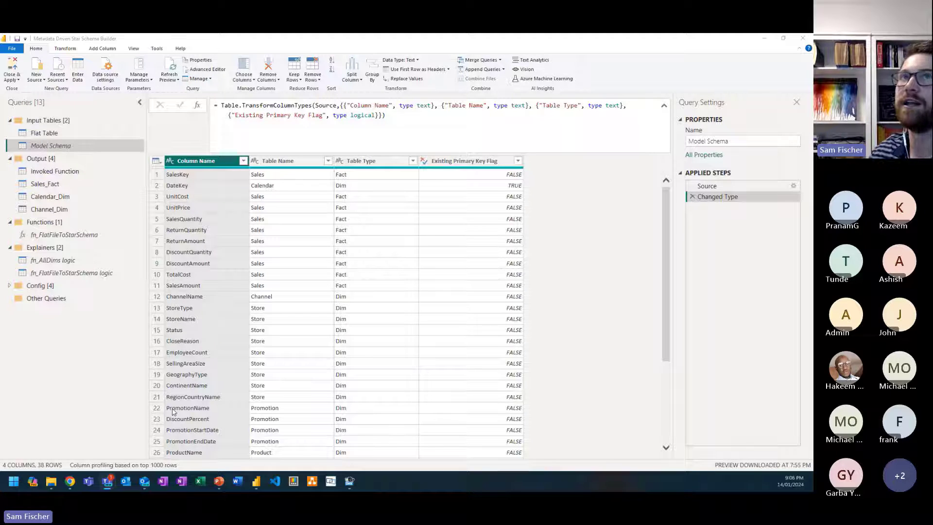
Step: Return to the Power Query Editor and review the fn_FlatFileToStarSchema function alongside the Flat Table input query
click(74, 239)
click(74, 239)
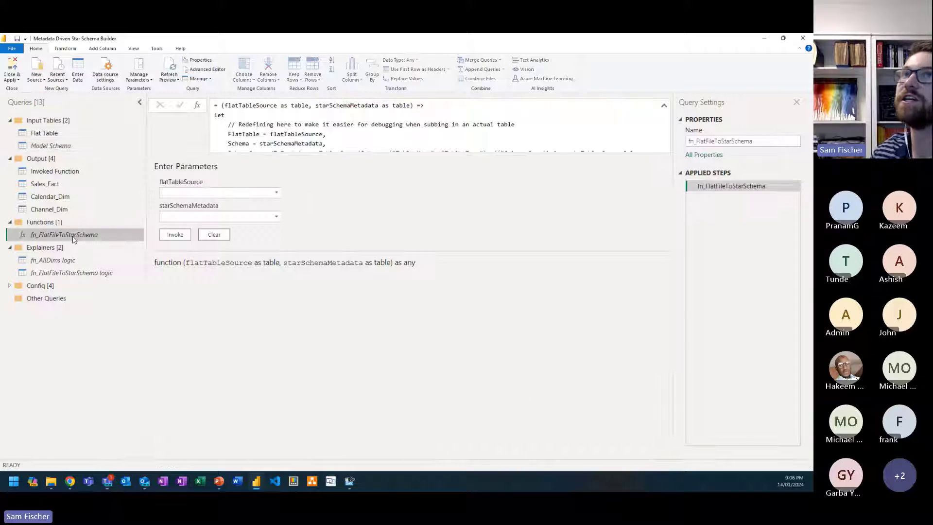
click(49, 136)
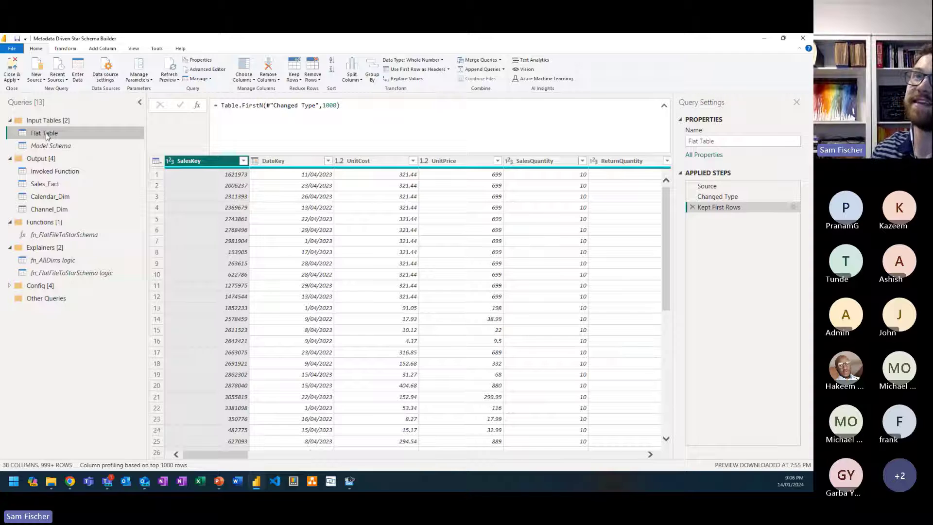
click(54, 236)
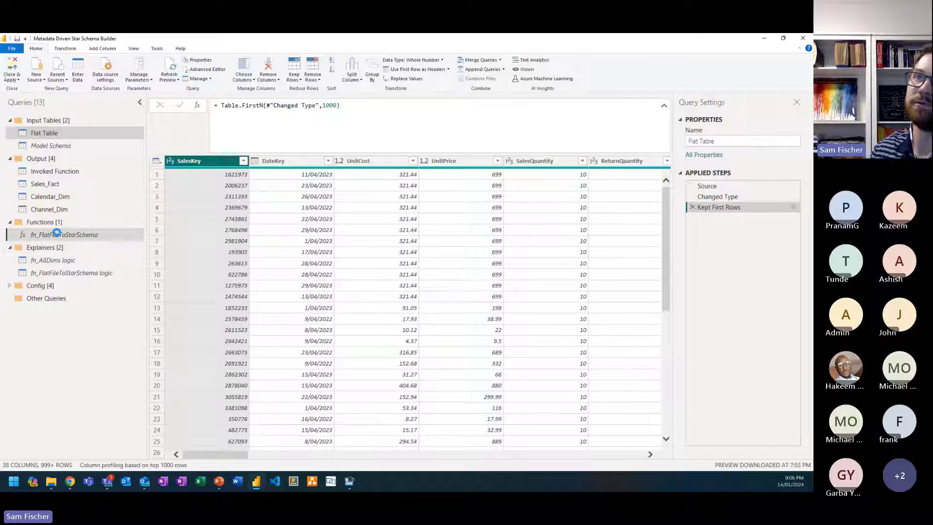
click(59, 137)
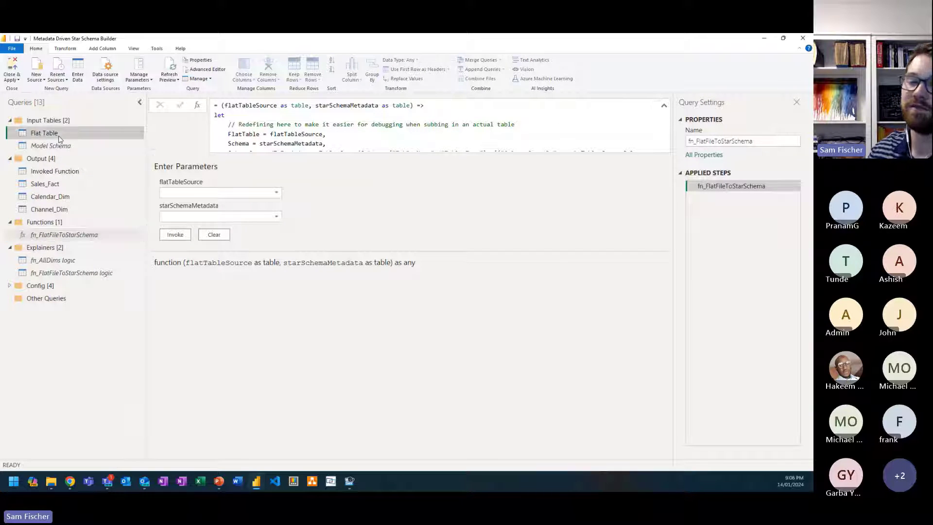